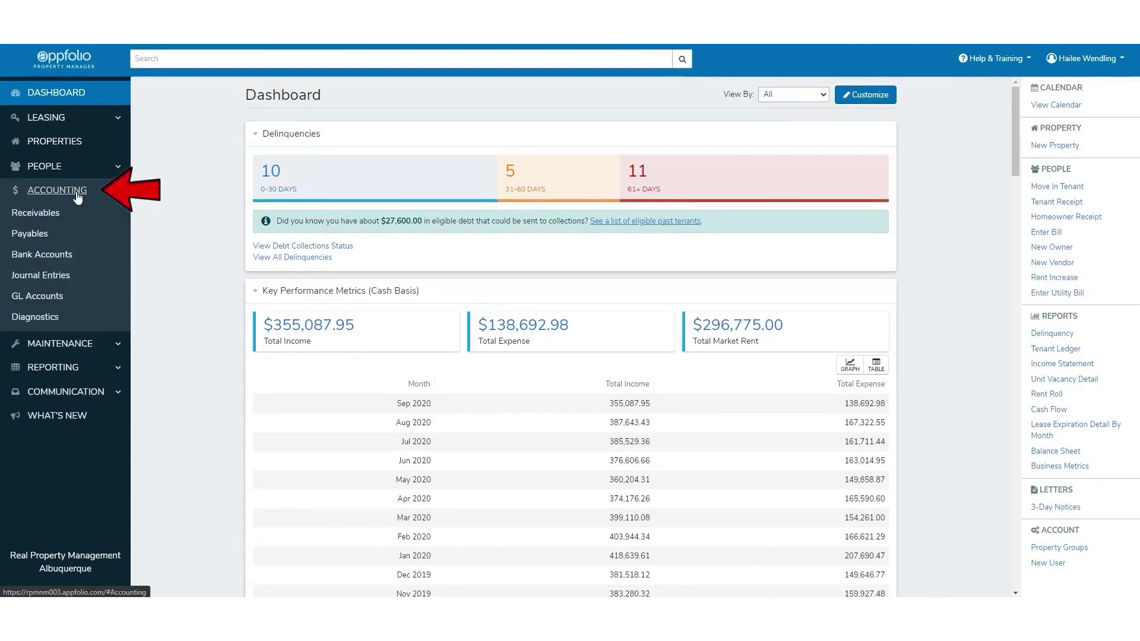
# Open Pay Management Fees under Payables and search for outstanding fees for all properties as of Today.
pyautogui.click(28, 235)
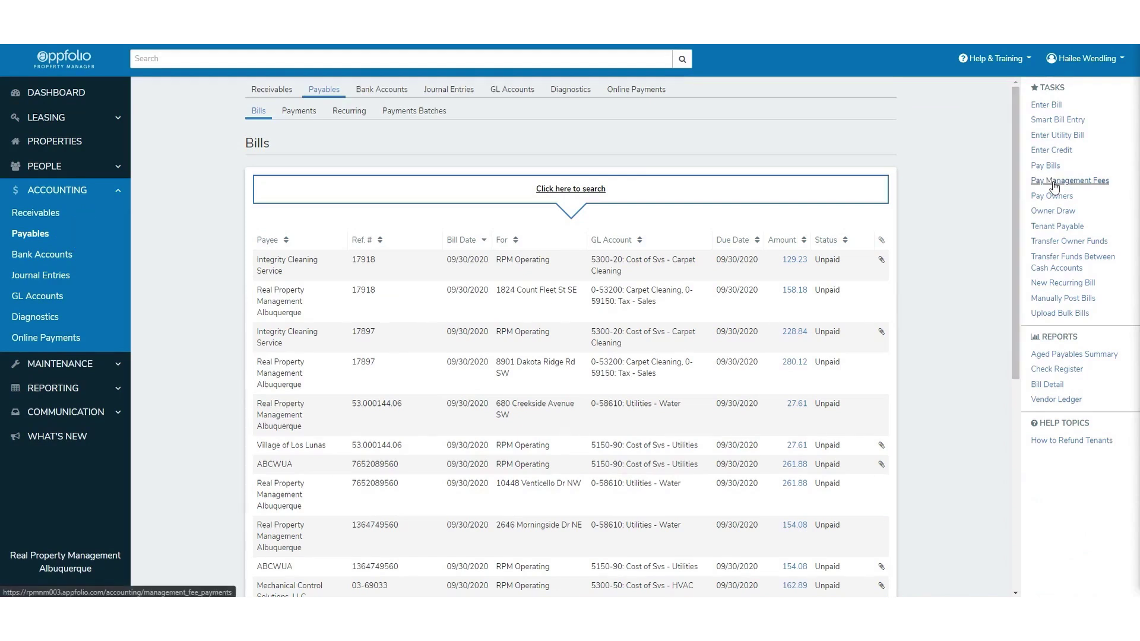
pyautogui.click(1102, 182)
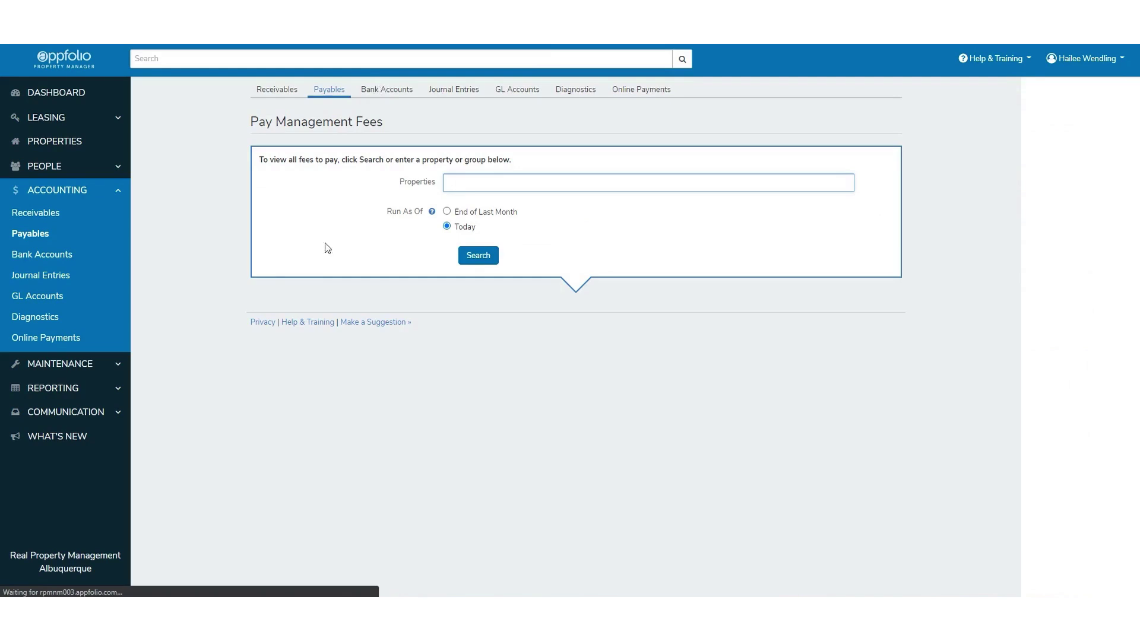
pyautogui.click(480, 256)
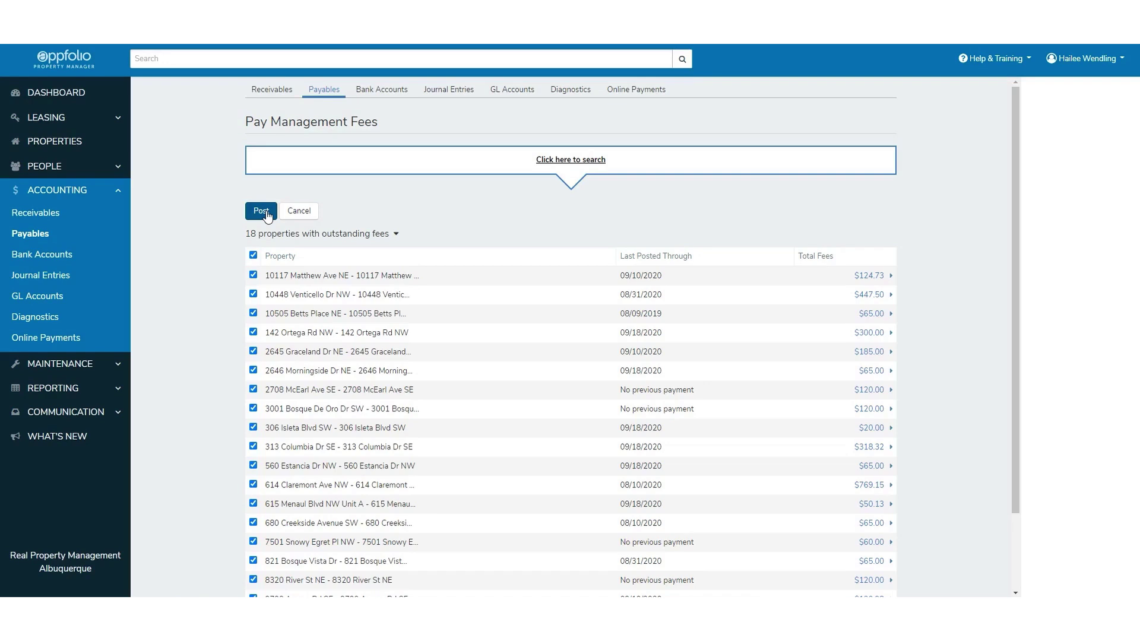
# Reopen the management fee search criteria and rerun the search with Run As Of kept at Today.
pyautogui.click(580, 160)
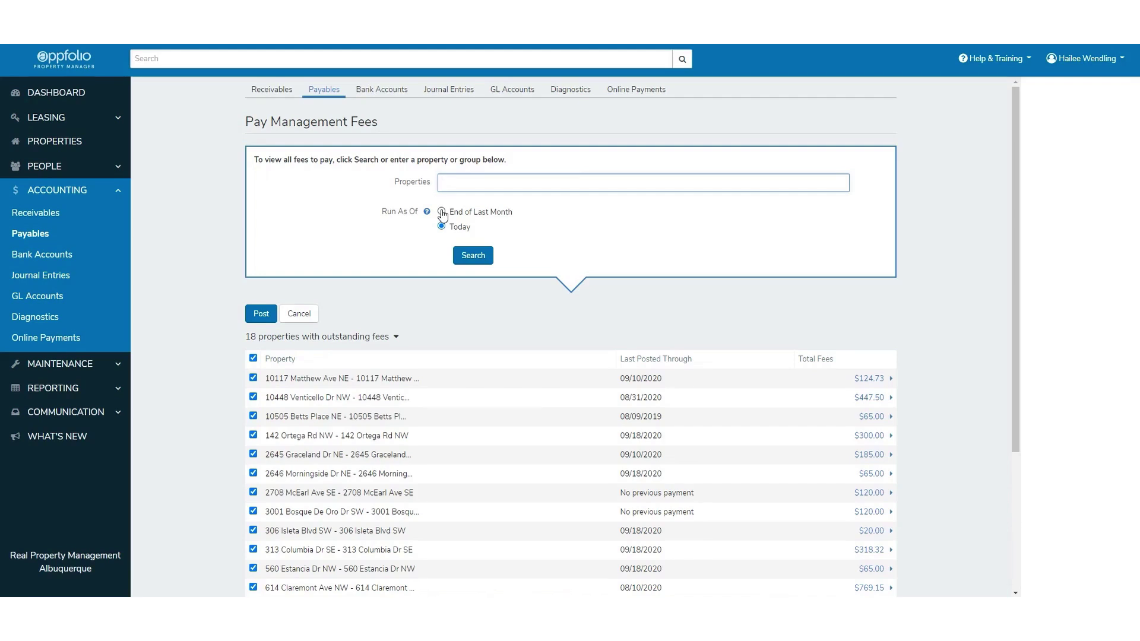
pyautogui.moveTo(514, 213); pyautogui.dragTo(440, 218)
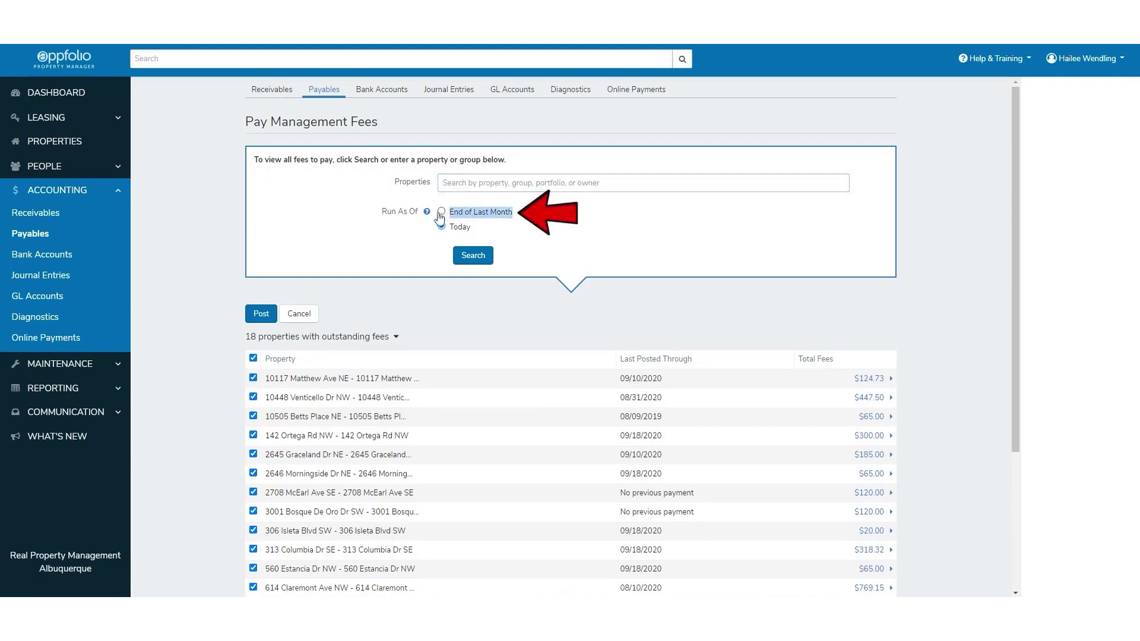
pyautogui.click(393, 231)
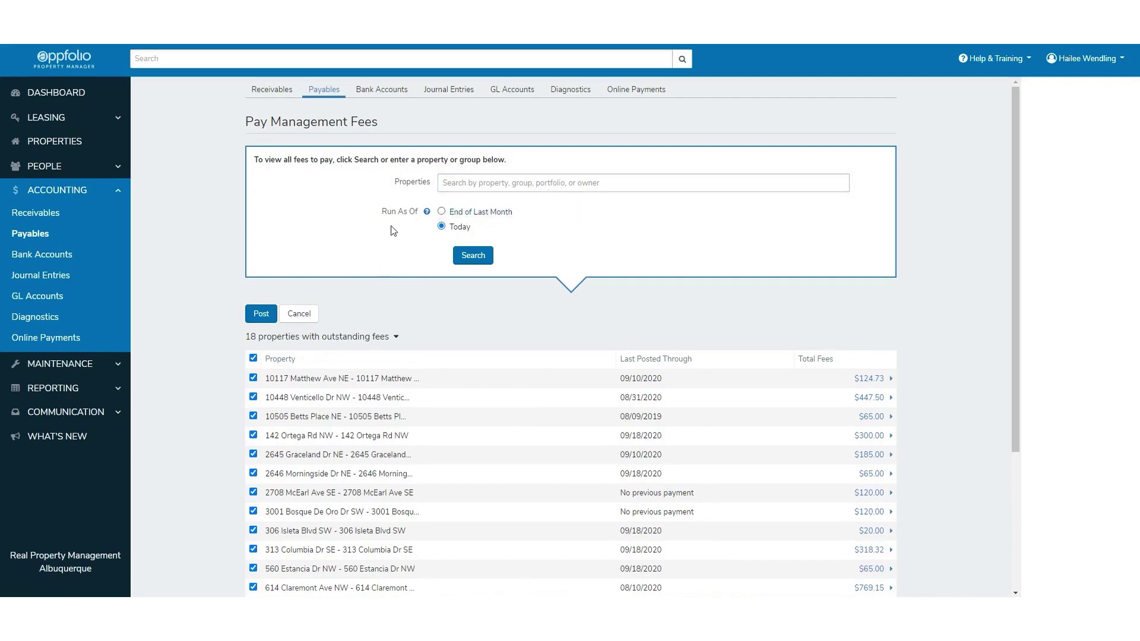
pyautogui.click(473, 257)
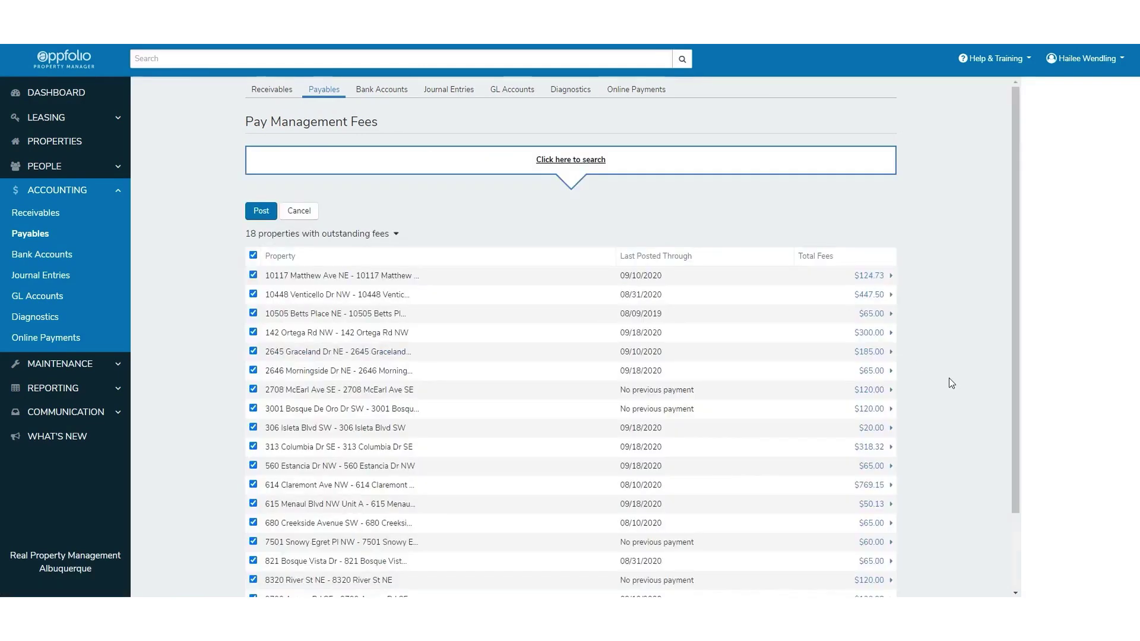
# Post the outstanding management fees for all the selected properties.
pyautogui.scroll(-2, 949, 383)
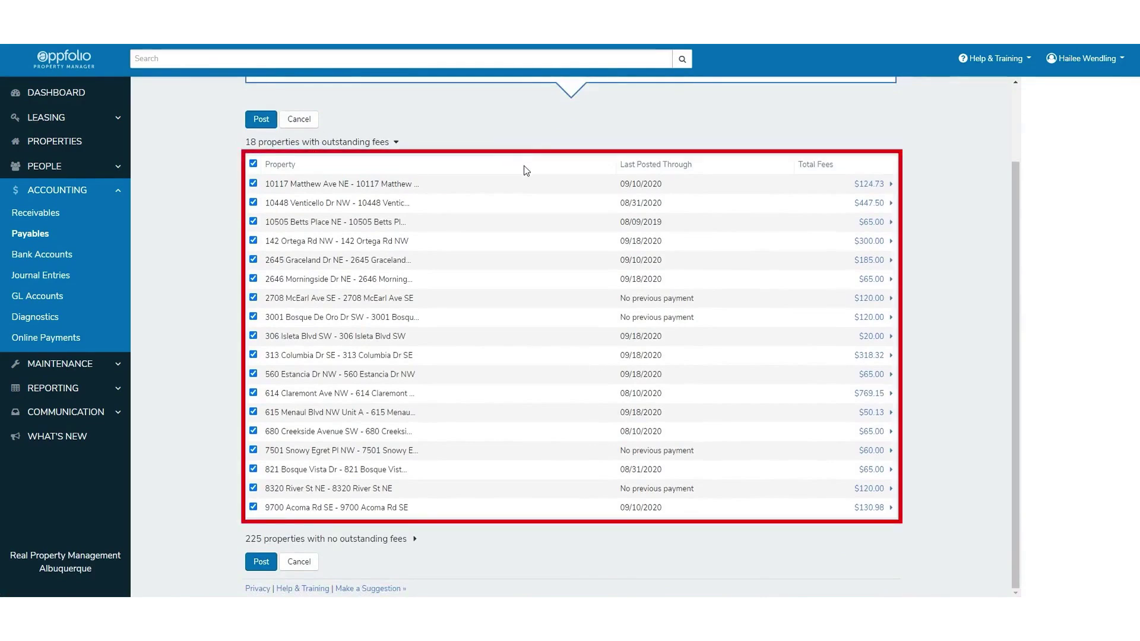
pyautogui.scroll(1, 276, 205)
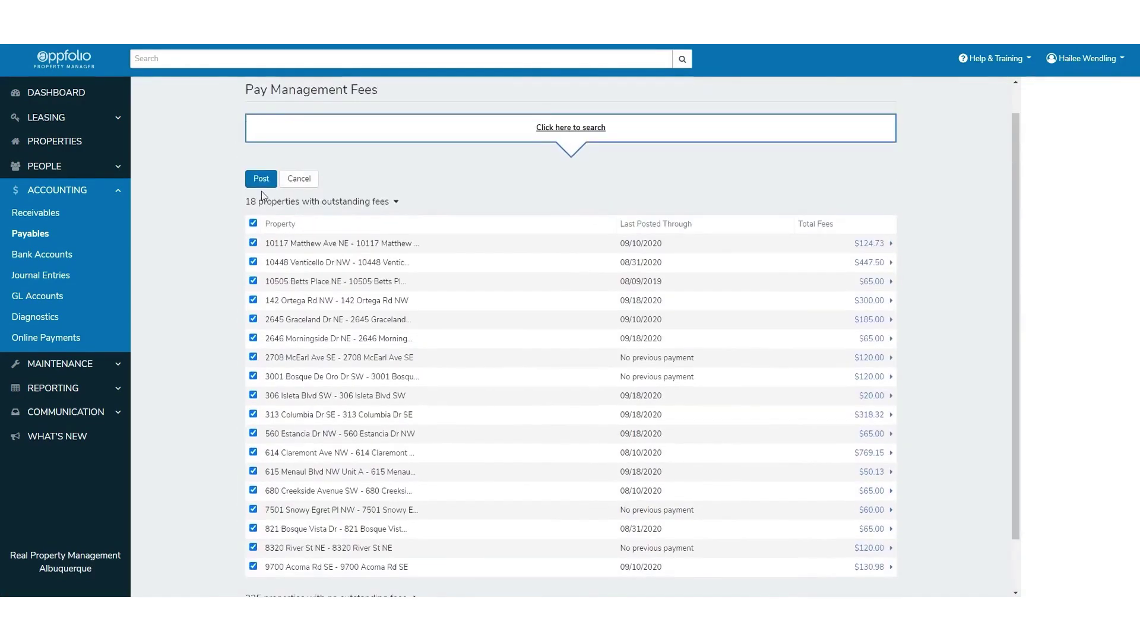
pyautogui.click(261, 180)
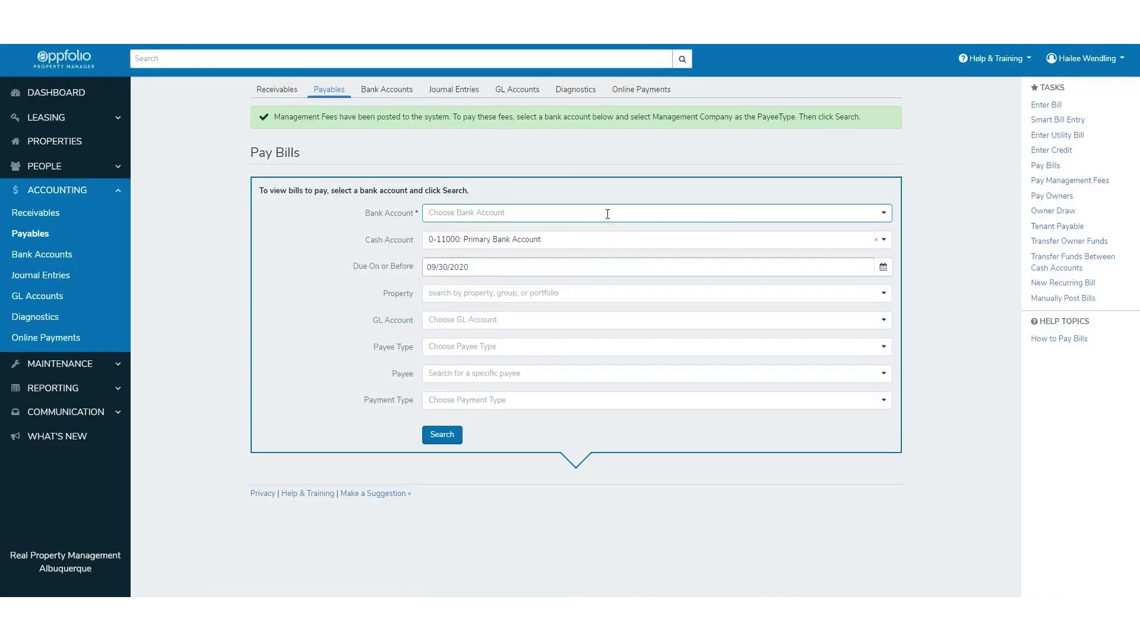
# Search for bills to pay with All MICR Bank Accounts as bank account and Management Company as payee type.
pyautogui.click(883, 216)
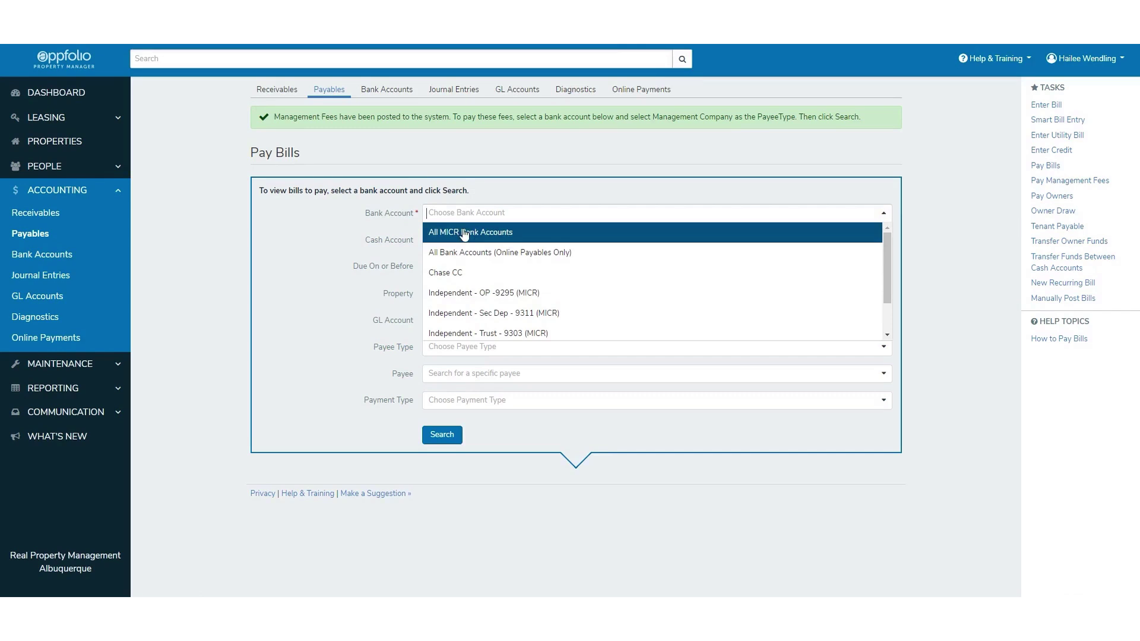
pyautogui.click(563, 237)
pyautogui.click(461, 346)
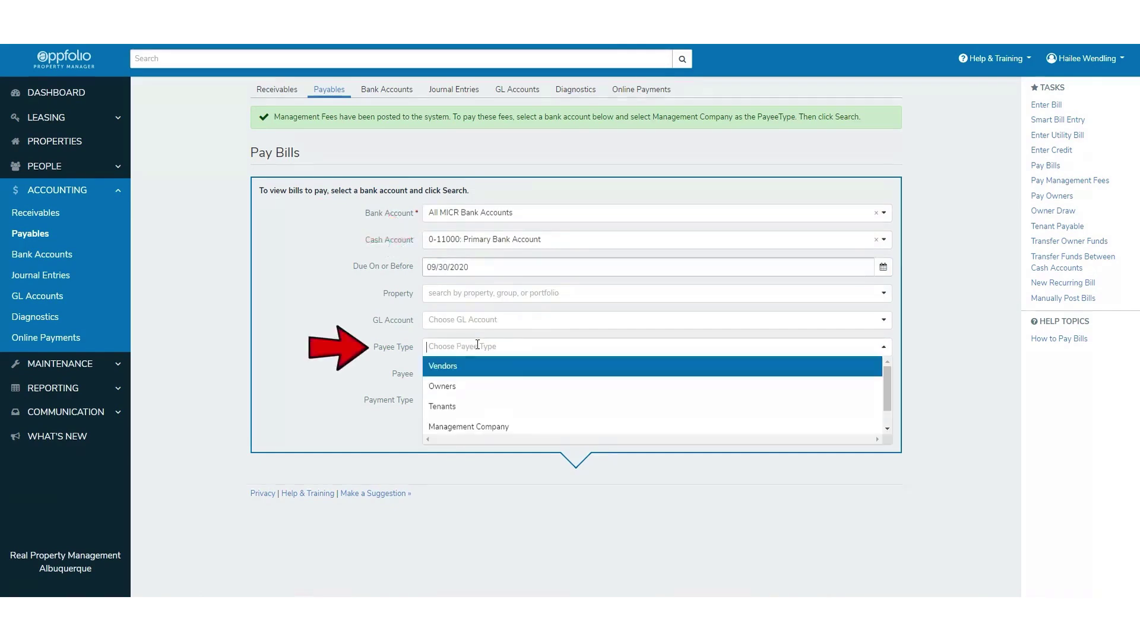
pyautogui.click(487, 432)
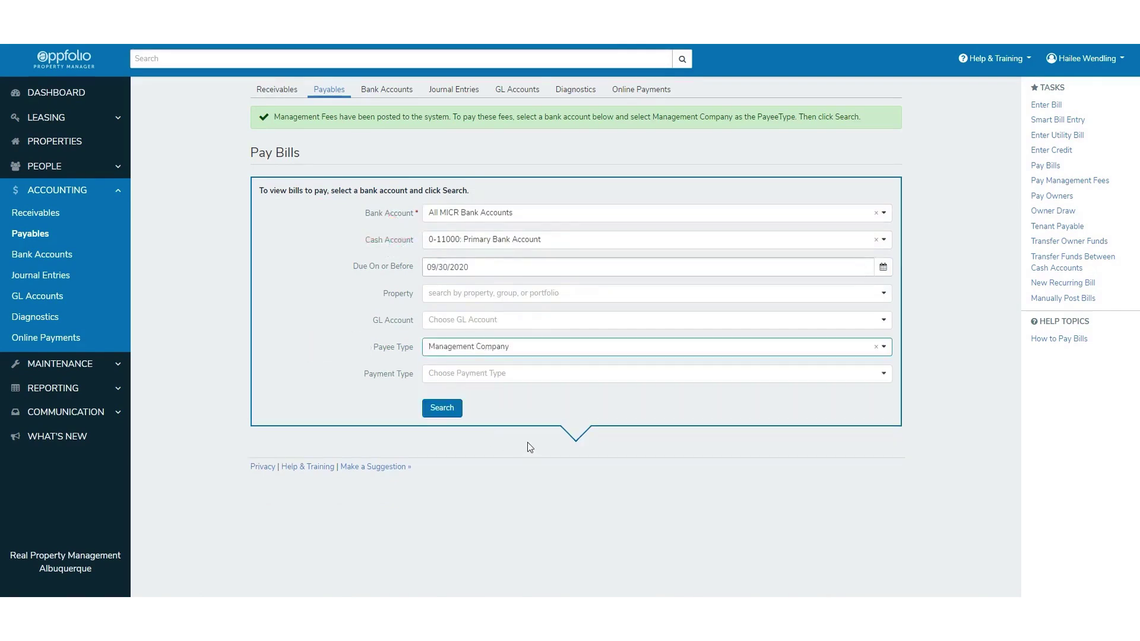
pyautogui.click(451, 416)
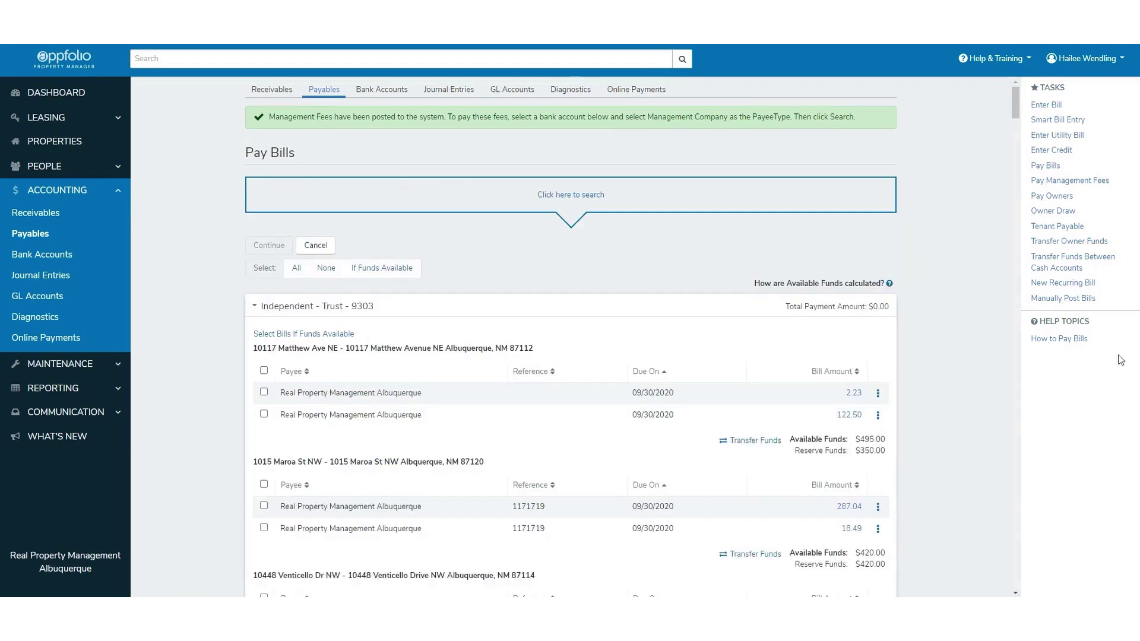
# Select all the management company bills and continue to check payment, accepting payments greater than available funds.
pyautogui.scroll(-15, 967, 329)
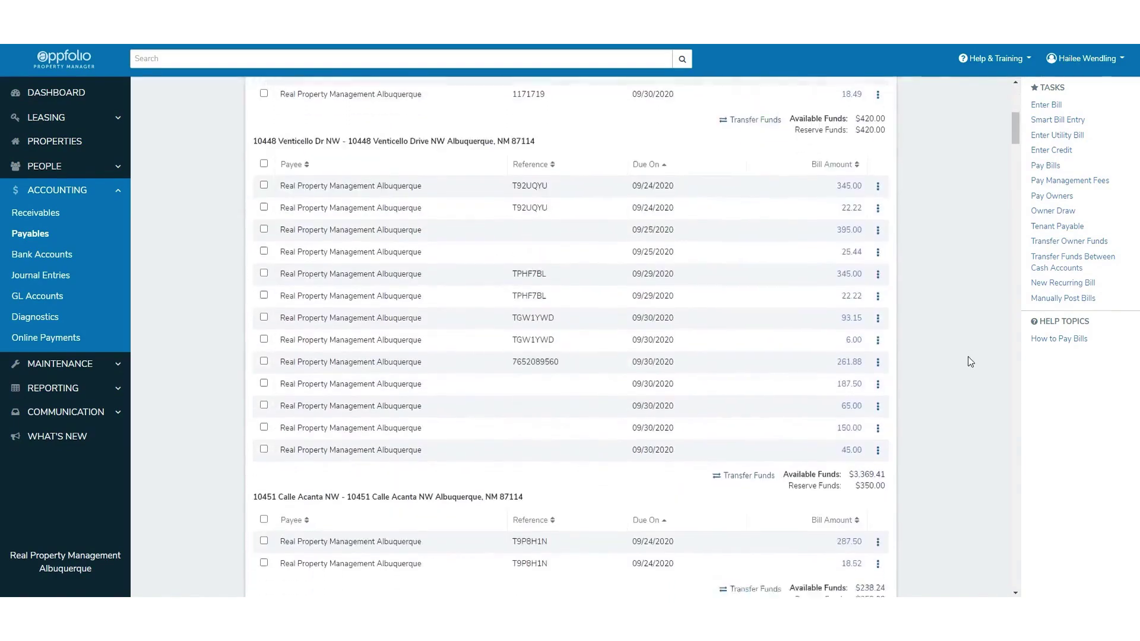
pyautogui.scroll(-10, 969, 359)
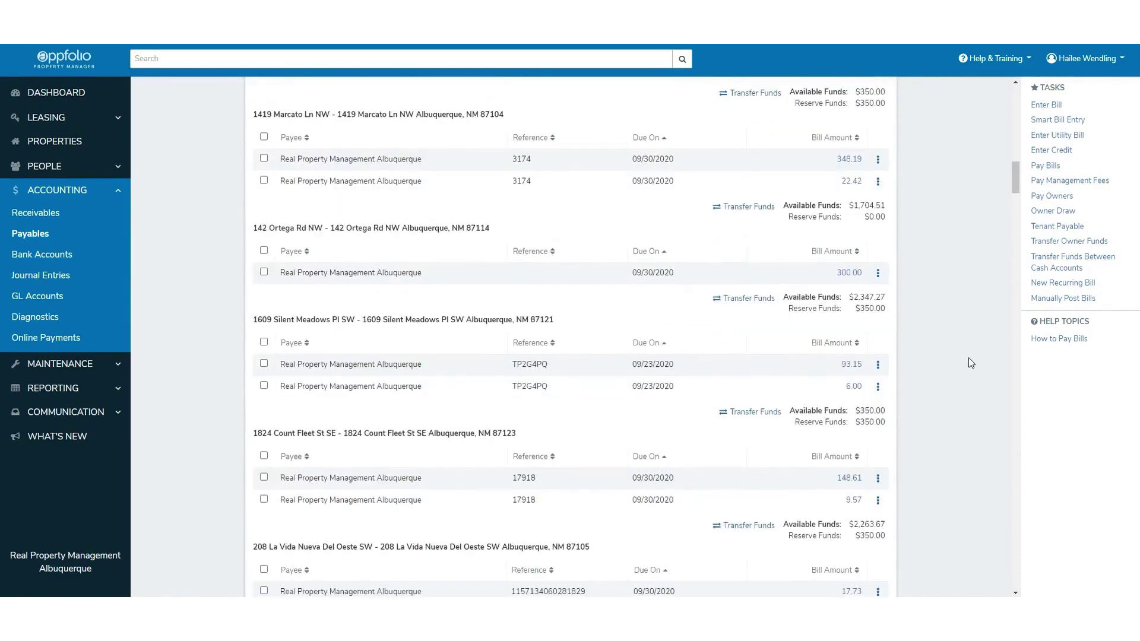
pyautogui.scroll(-3, 968, 357)
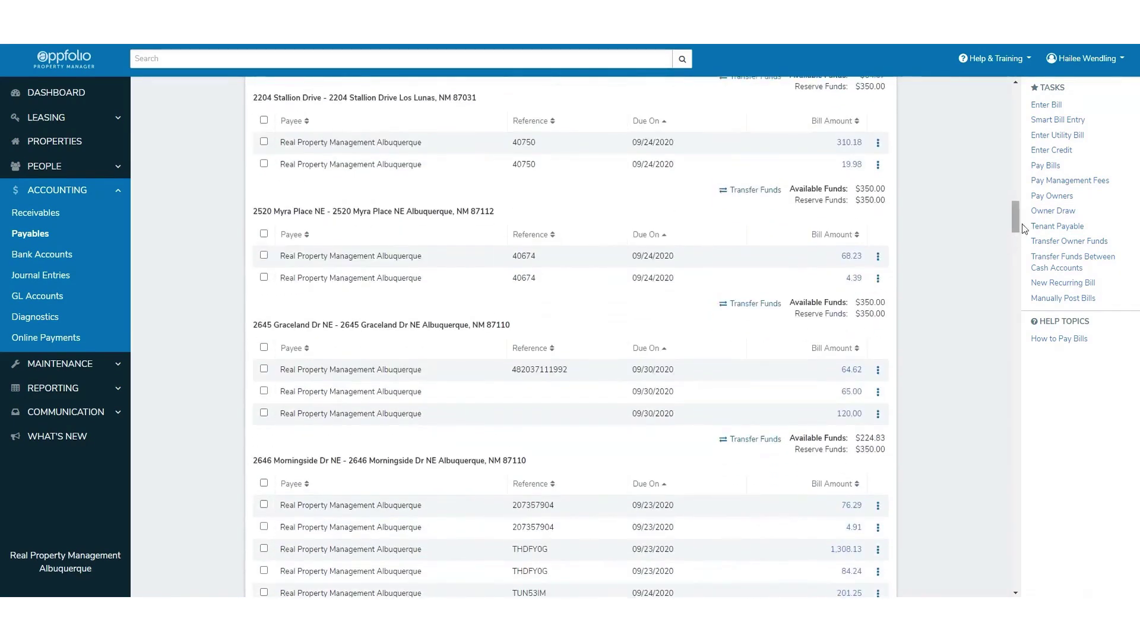
pyautogui.moveTo(1015, 225); pyautogui.dragTo(1015, 86)
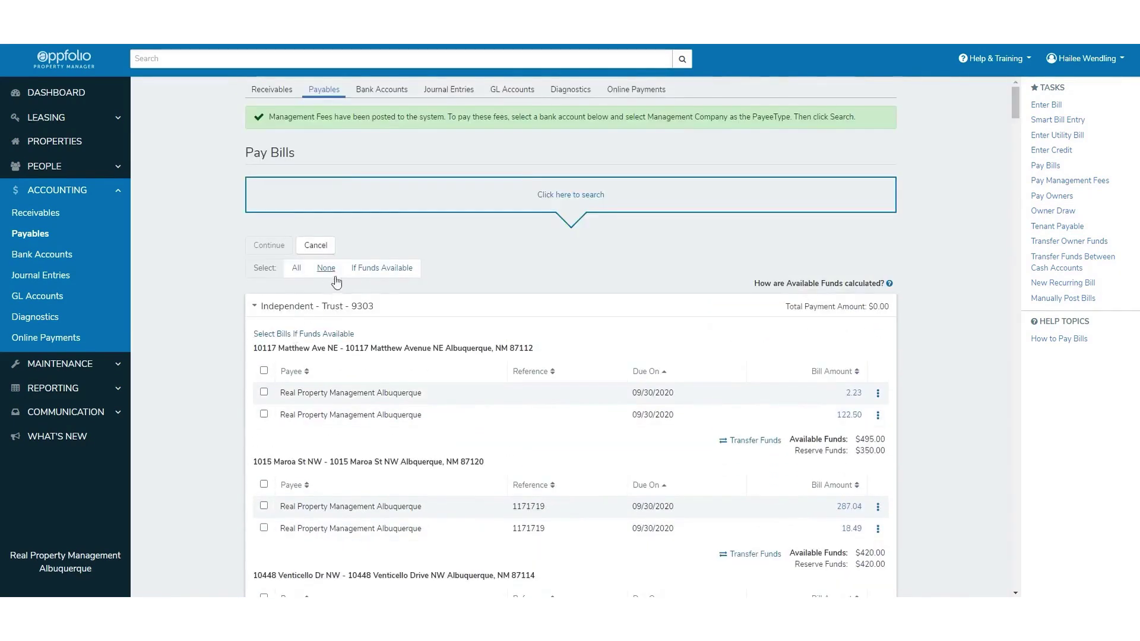
pyautogui.click(296, 268)
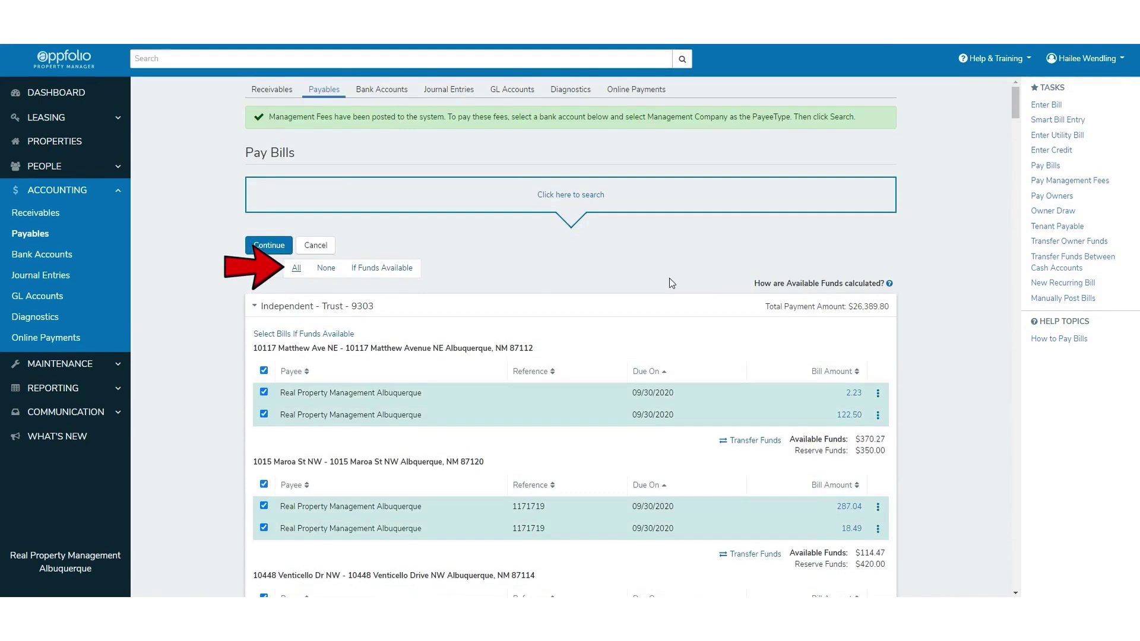
pyautogui.click(277, 246)
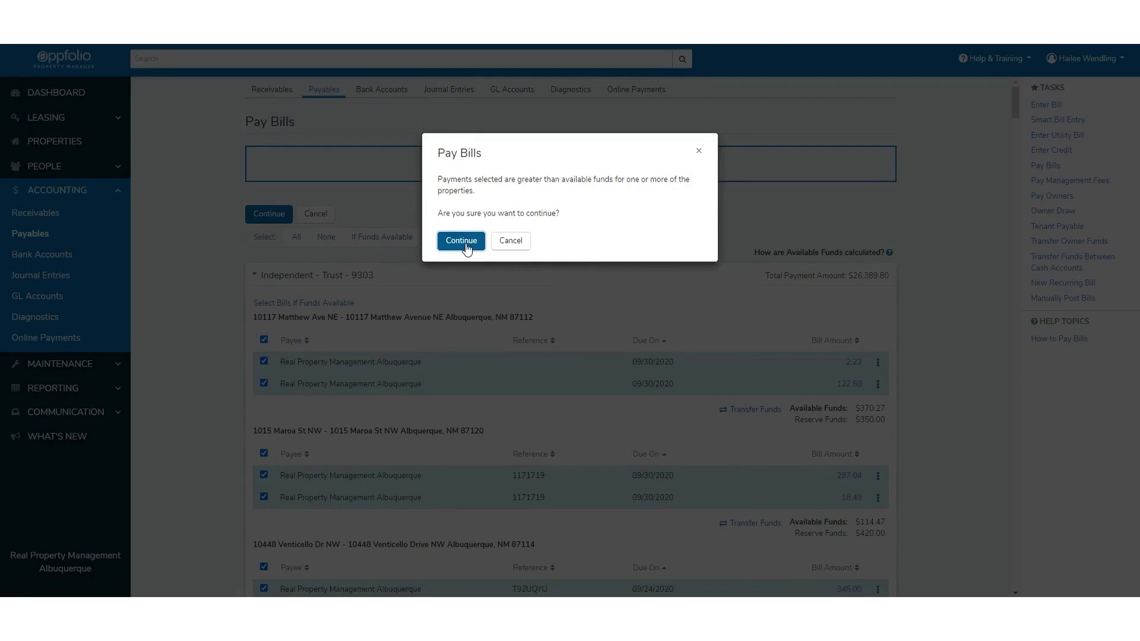
pyautogui.click(467, 248)
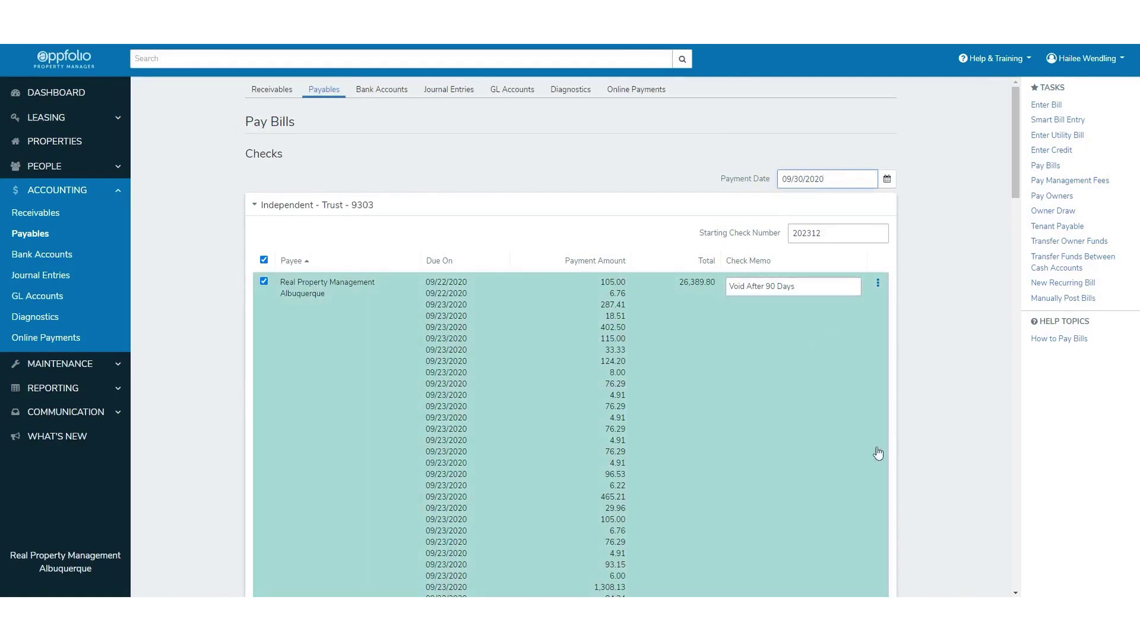
# Pay the selected management company bills by check and print the check.
pyautogui.scroll(-8, 858, 456)
pyautogui.scroll(-10, 938, 481)
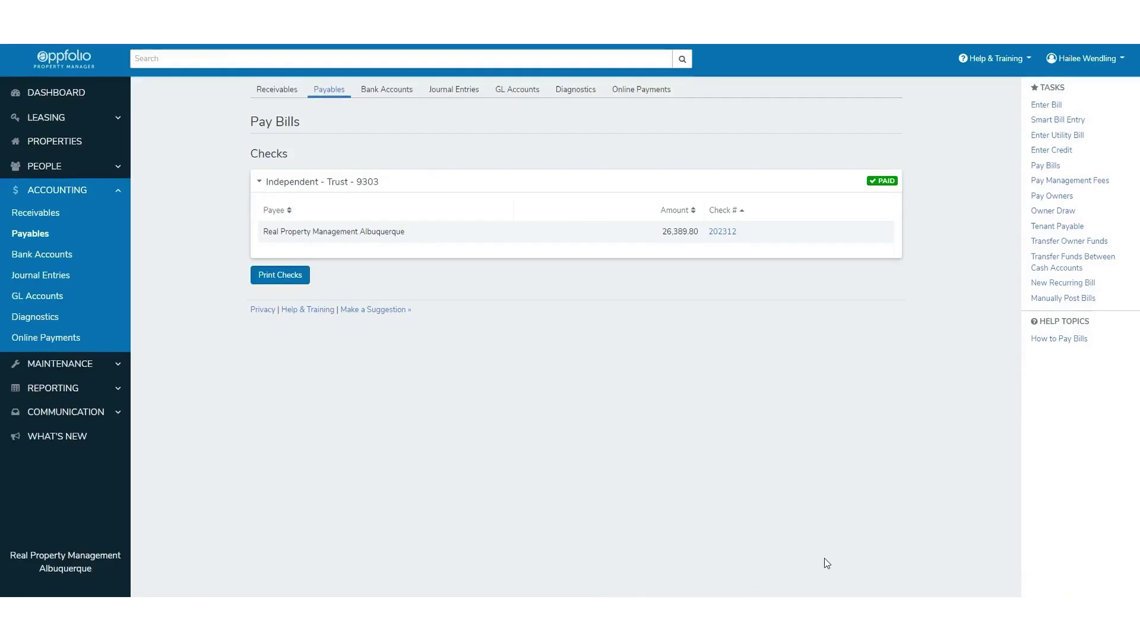
pyautogui.click(275, 277)
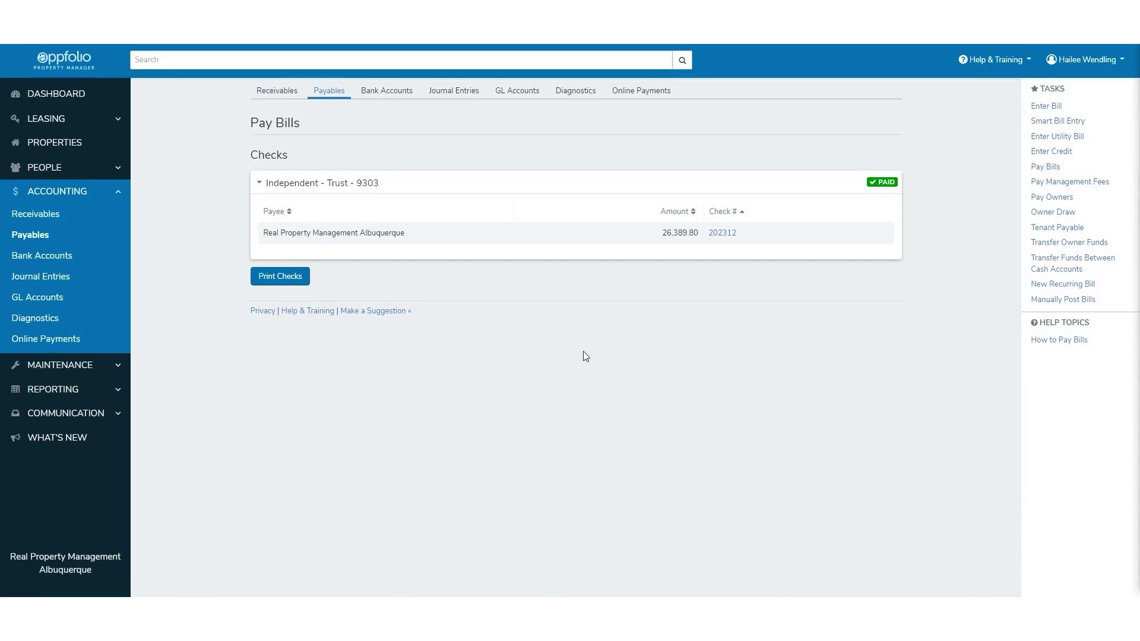
# Open the Check Register Detail (Enhanced) report and set its date range to Today.
pyautogui.click(53, 389)
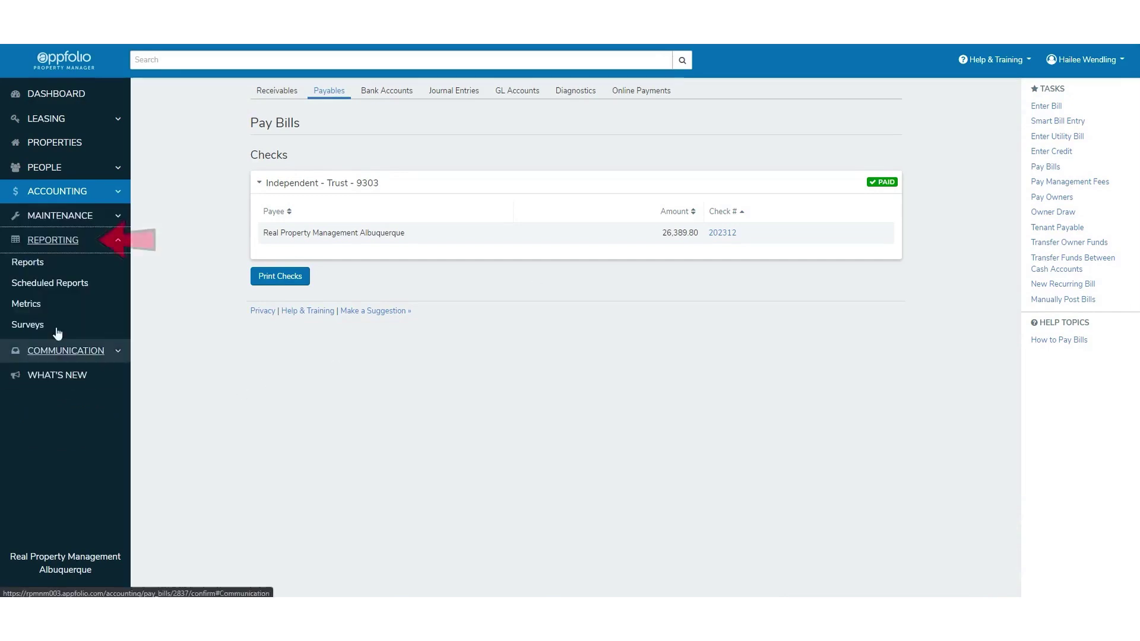
pyautogui.click(28, 264)
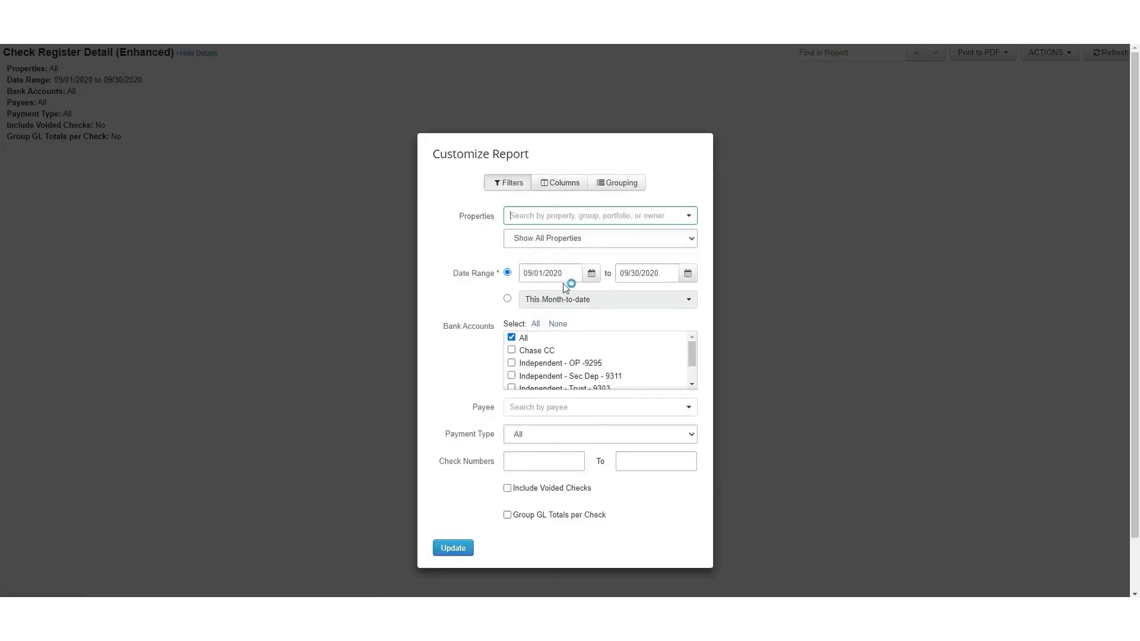
pyautogui.click(508, 300)
pyautogui.click(598, 300)
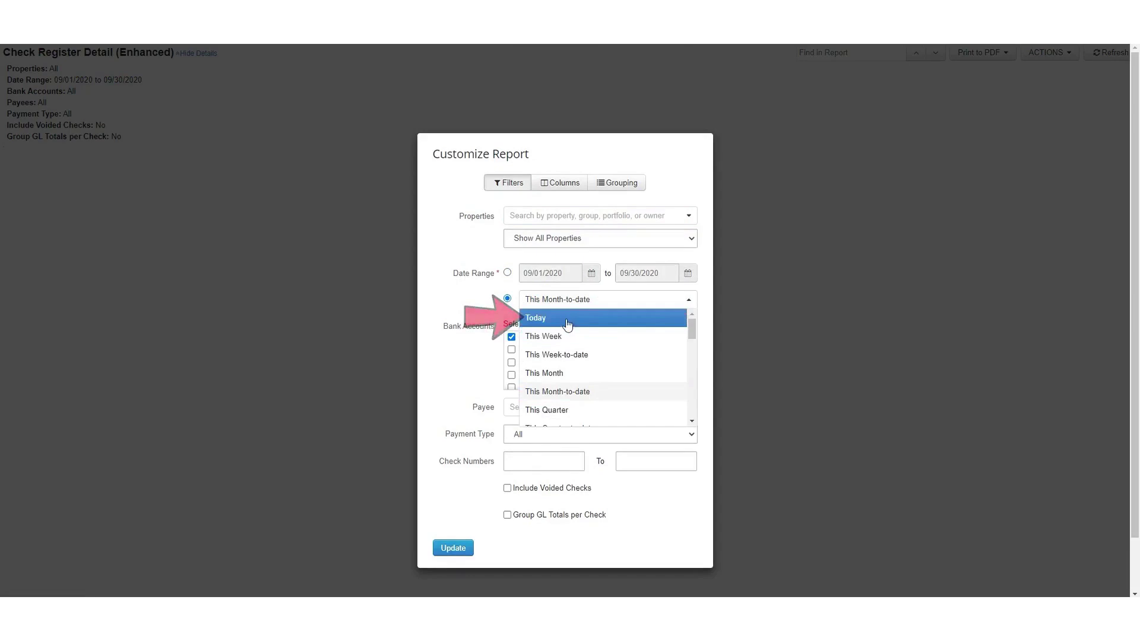
pyautogui.click(566, 319)
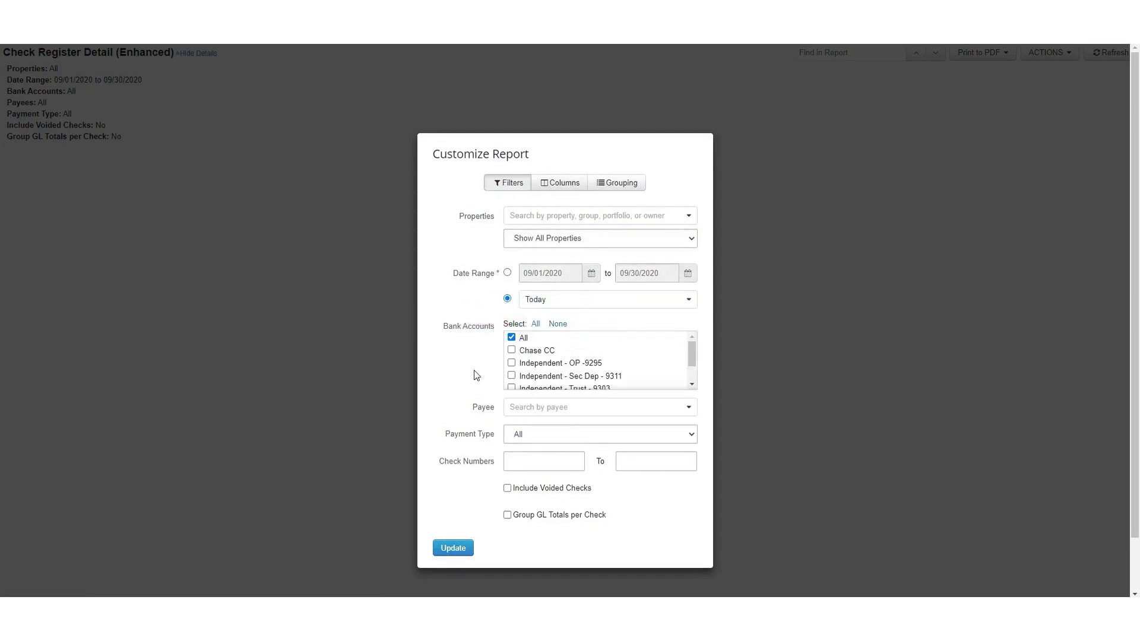
# Limit the report to the Independent - Trust bank account, group GL totals per check, and update the report.
pyautogui.scroll(-1, 599, 368)
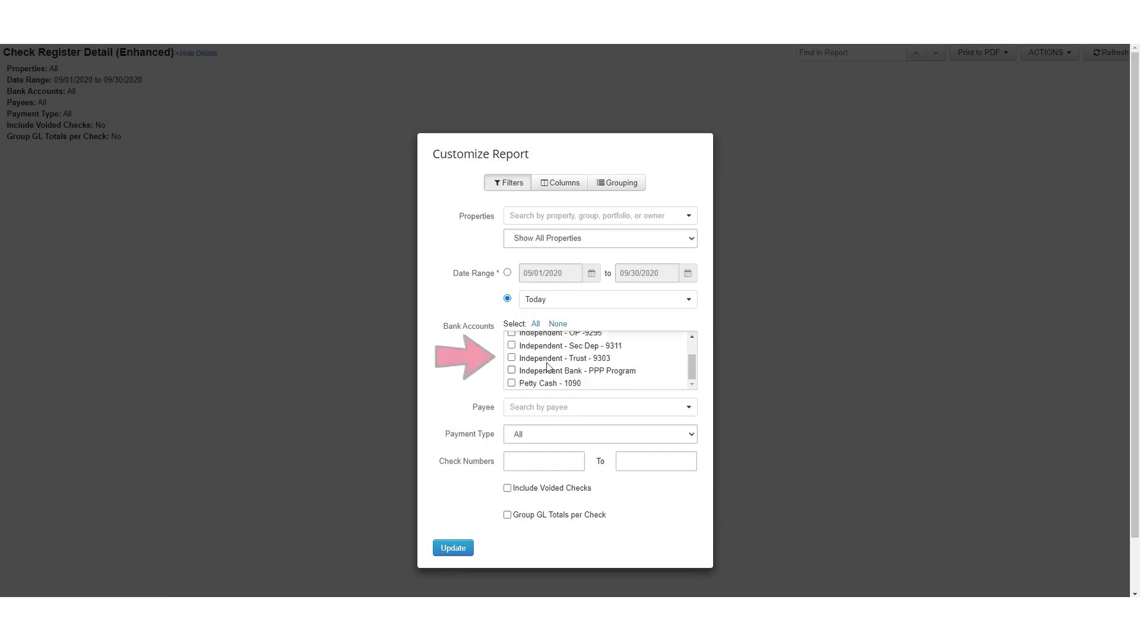
pyautogui.click(540, 359)
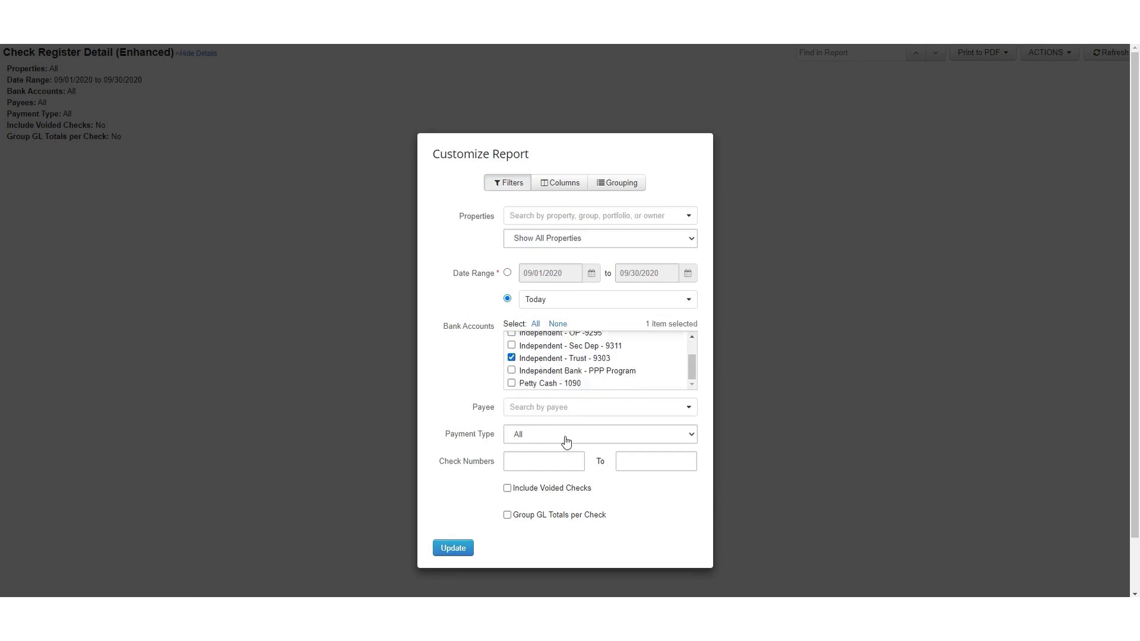
pyautogui.click(508, 516)
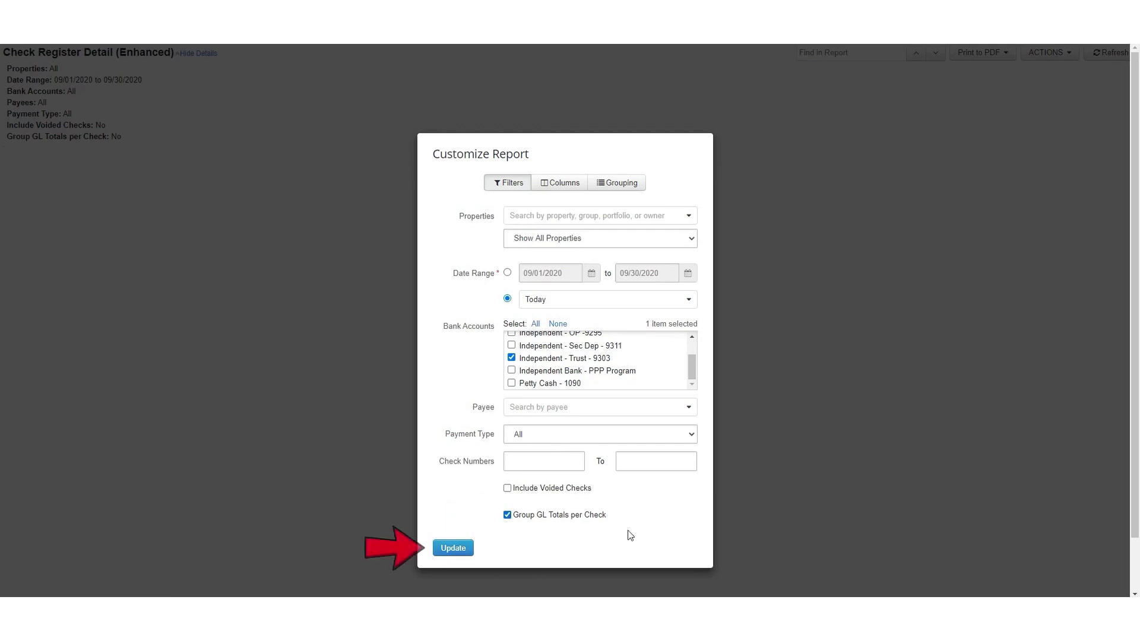
pyautogui.click(454, 548)
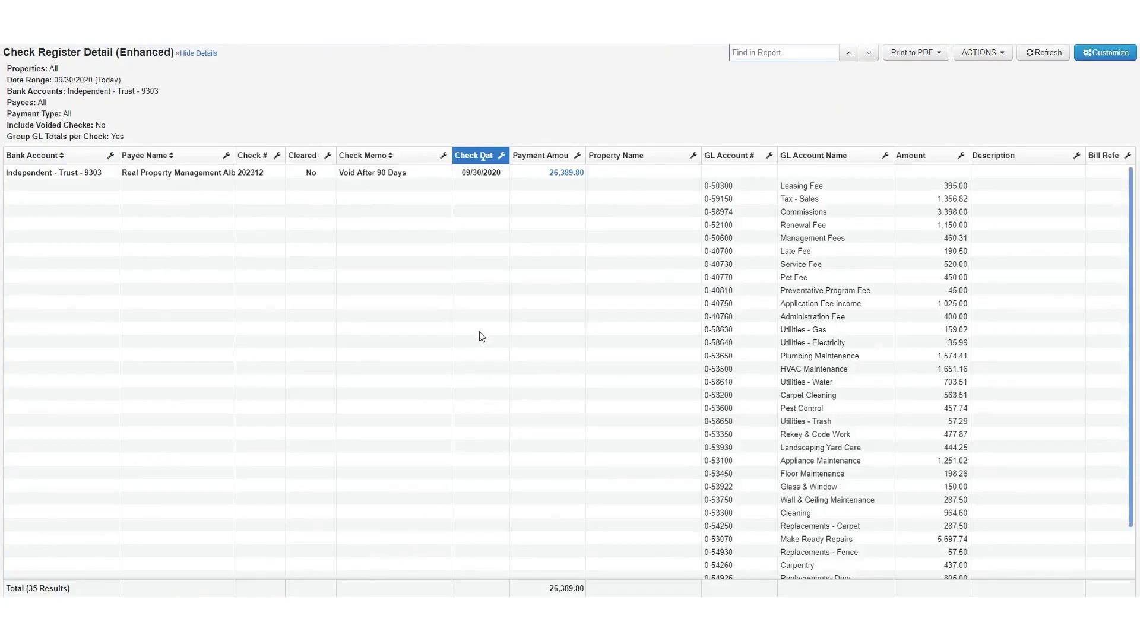
# Review the check's payment amount and GL account breakdown, and print the check register report to PDF.
pyautogui.moveTo(536, 178); pyautogui.dragTo(591, 178)
pyautogui.click(615, 179)
pyautogui.moveTo(702, 182)
pyautogui.mouseDown()
pyautogui.moveTo(873, 212)
pyautogui.moveTo(1019, 320)
pyautogui.moveTo(1025, 418)
pyautogui.moveTo(1008, 537)
pyautogui.moveTo(1021, 538)
pyautogui.mouseUp()
pyautogui.click(1017, 399)
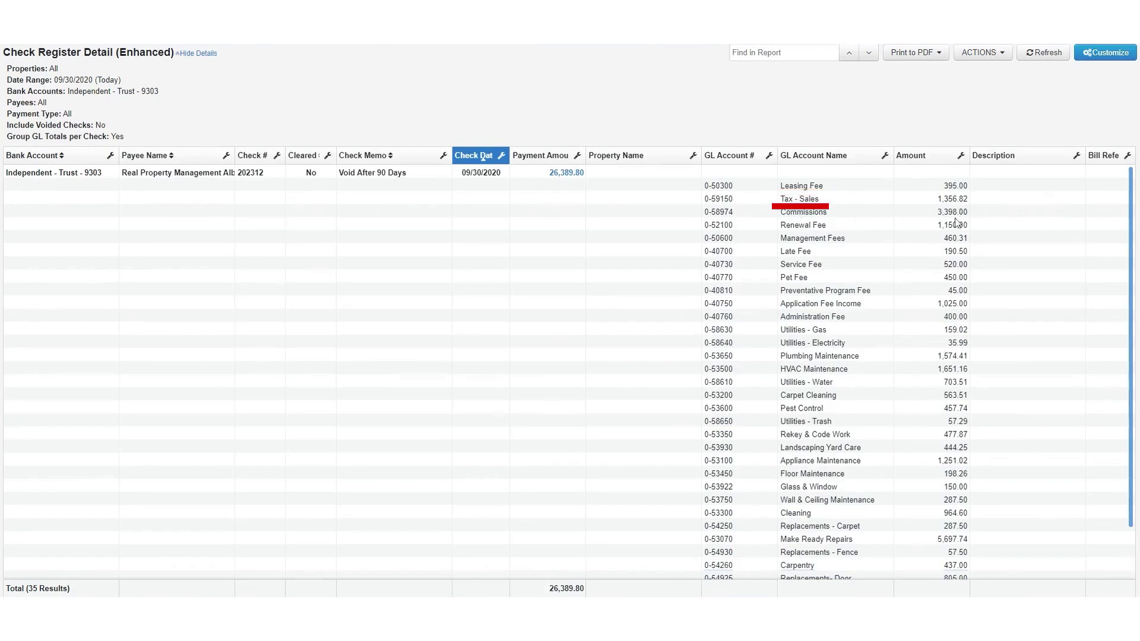
pyautogui.scroll(-1, 935, 518)
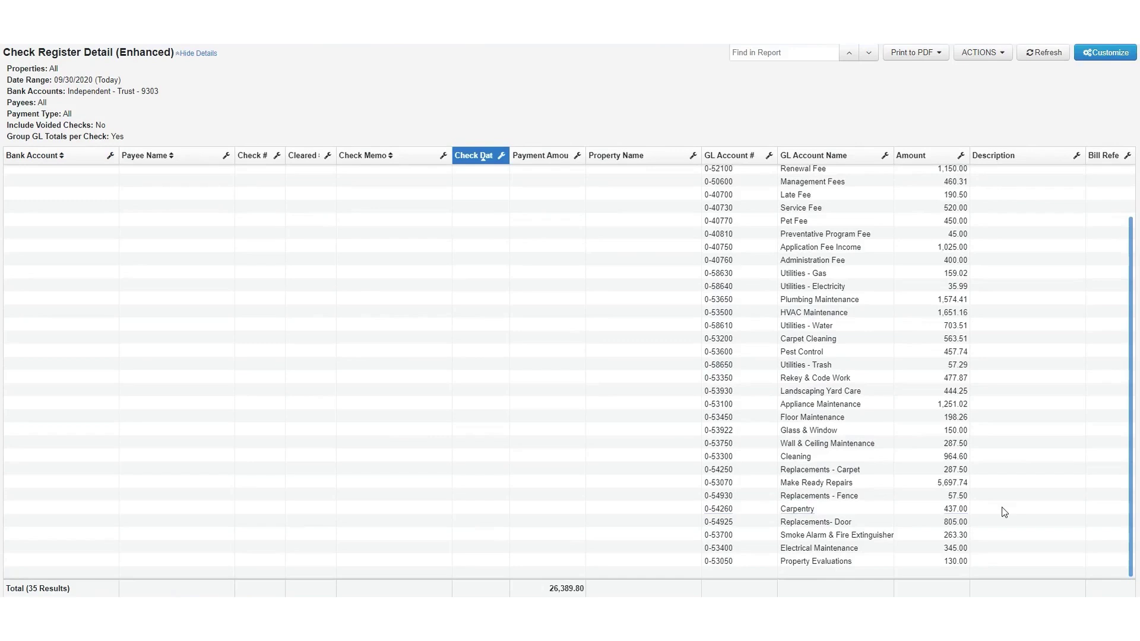
pyautogui.scroll(1, 1028, 454)
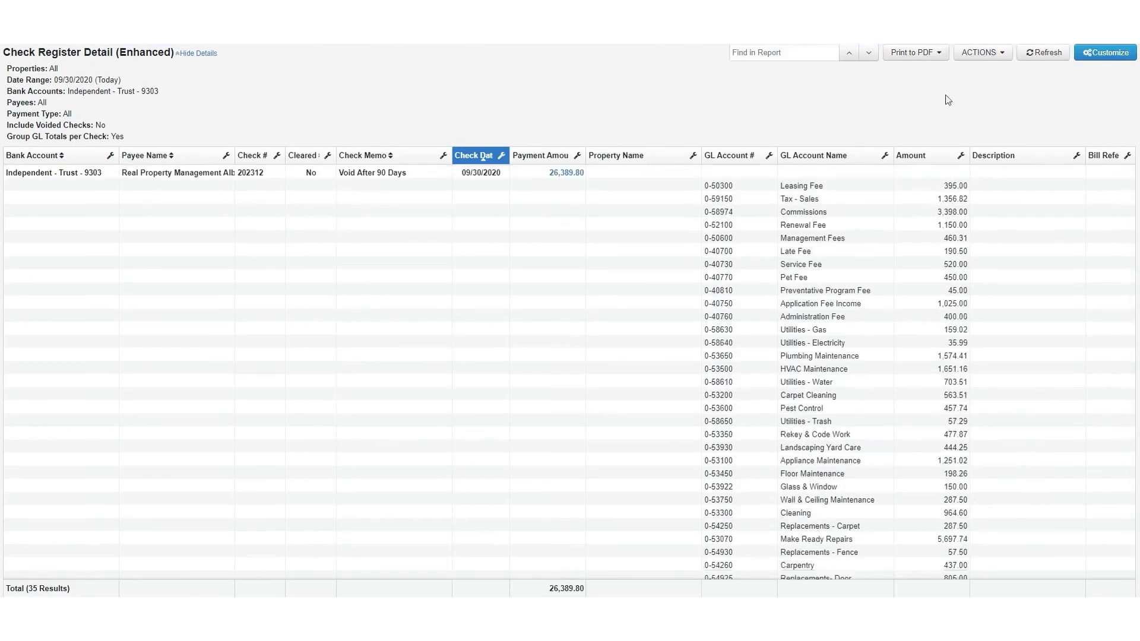
pyautogui.click(942, 57)
pyautogui.click(927, 74)
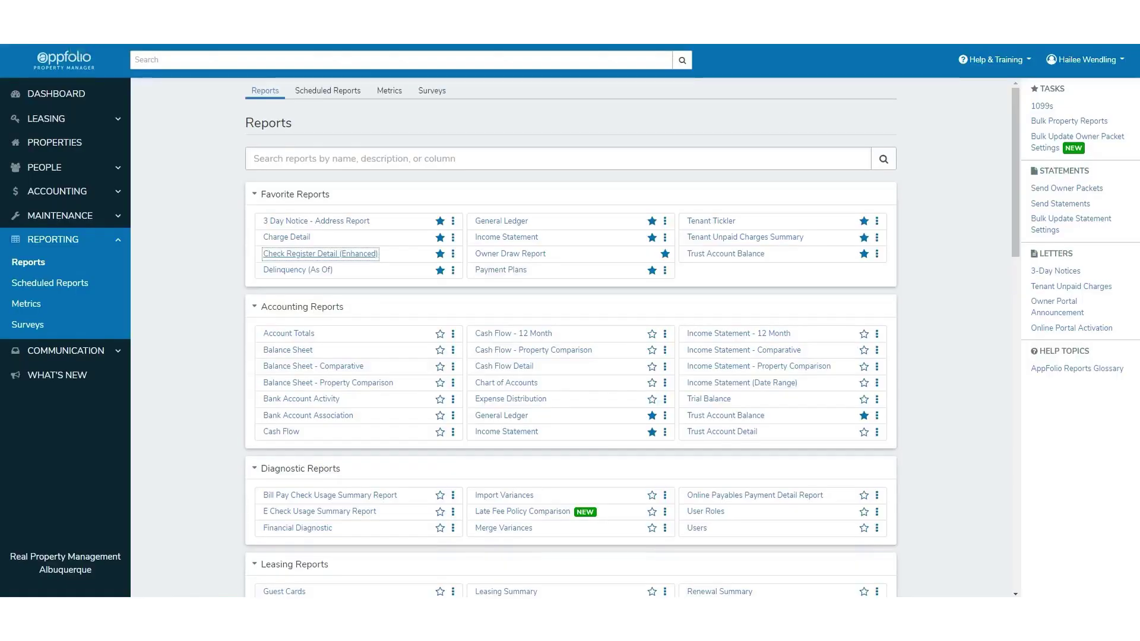
# Start a new journal entry for the RPM Operating property with the remarks "Owner Draw 9.30.2020".
pyautogui.click(69, 193)
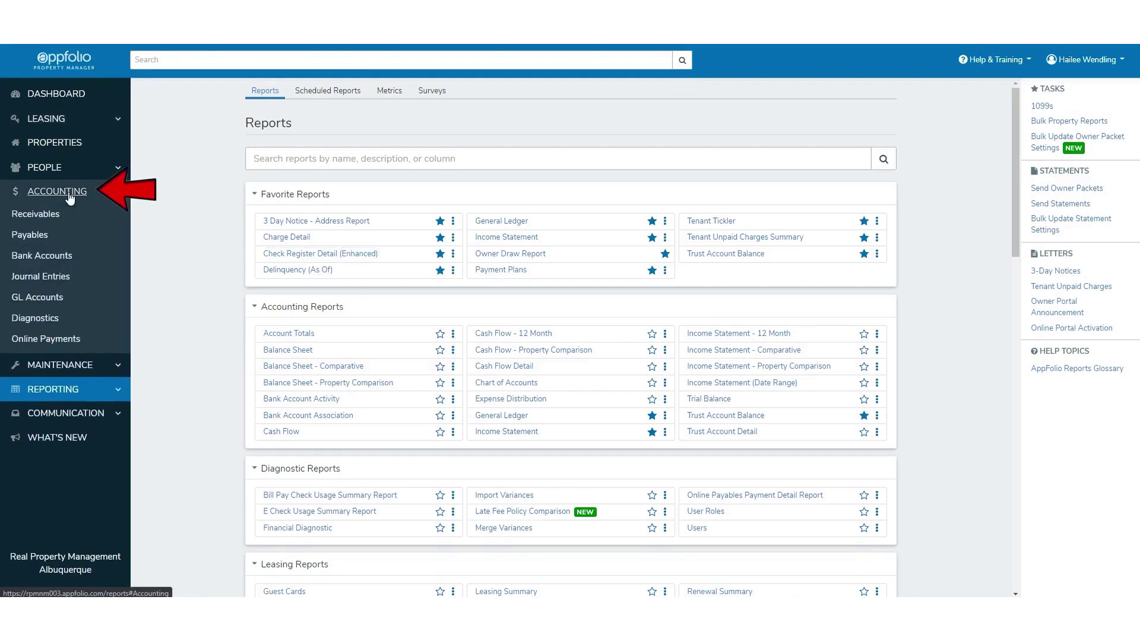
pyautogui.click(41, 276)
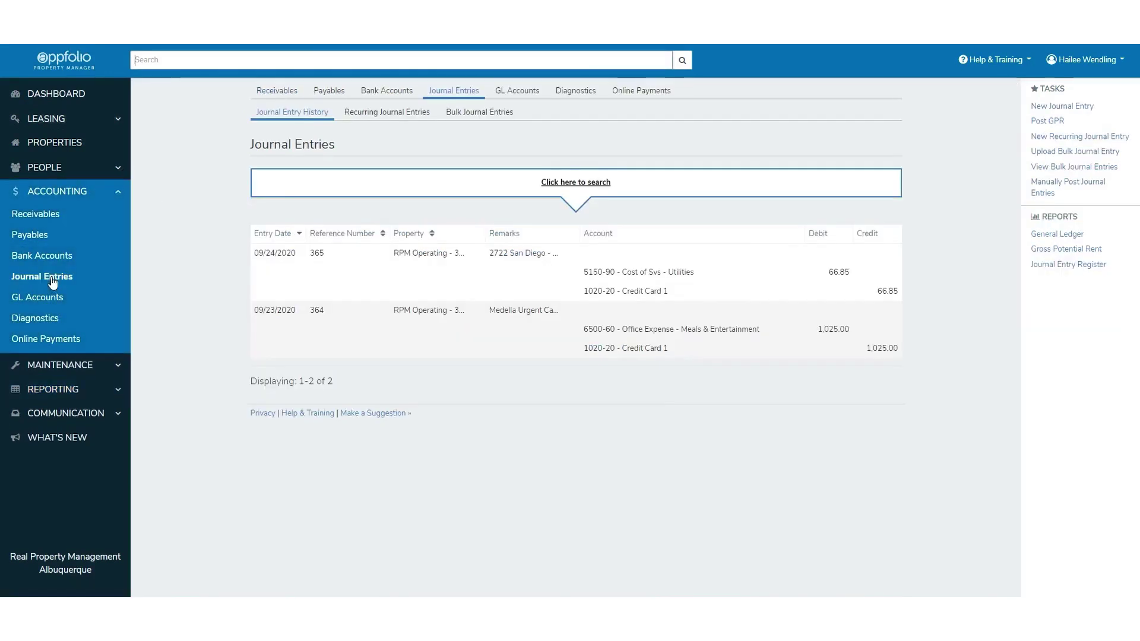
pyautogui.click(1088, 110)
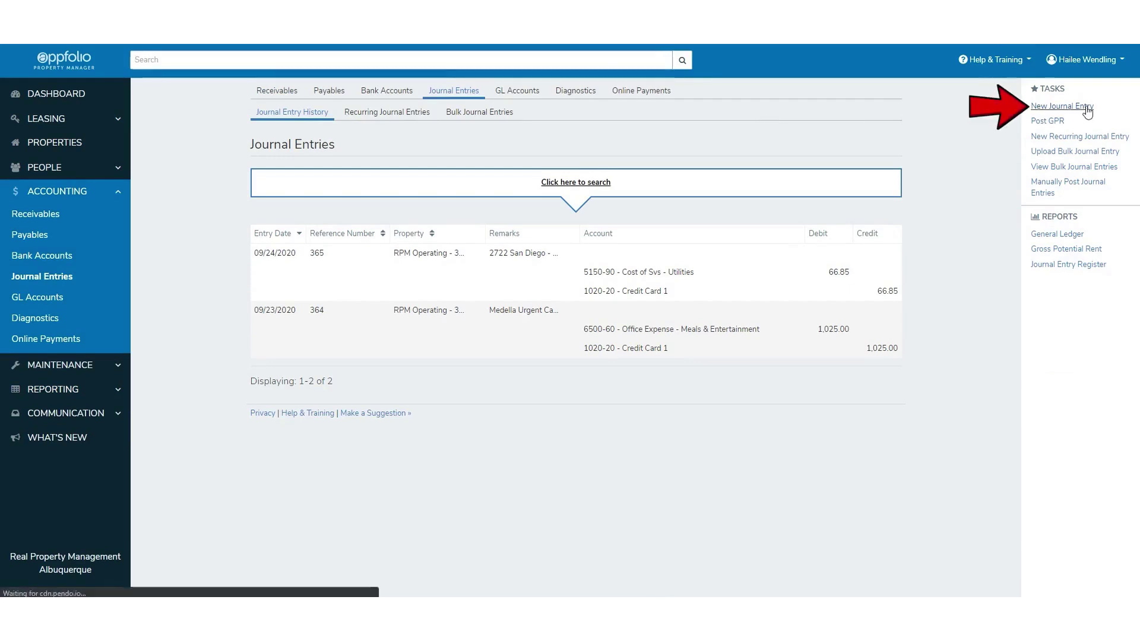
pyautogui.click(388, 260)
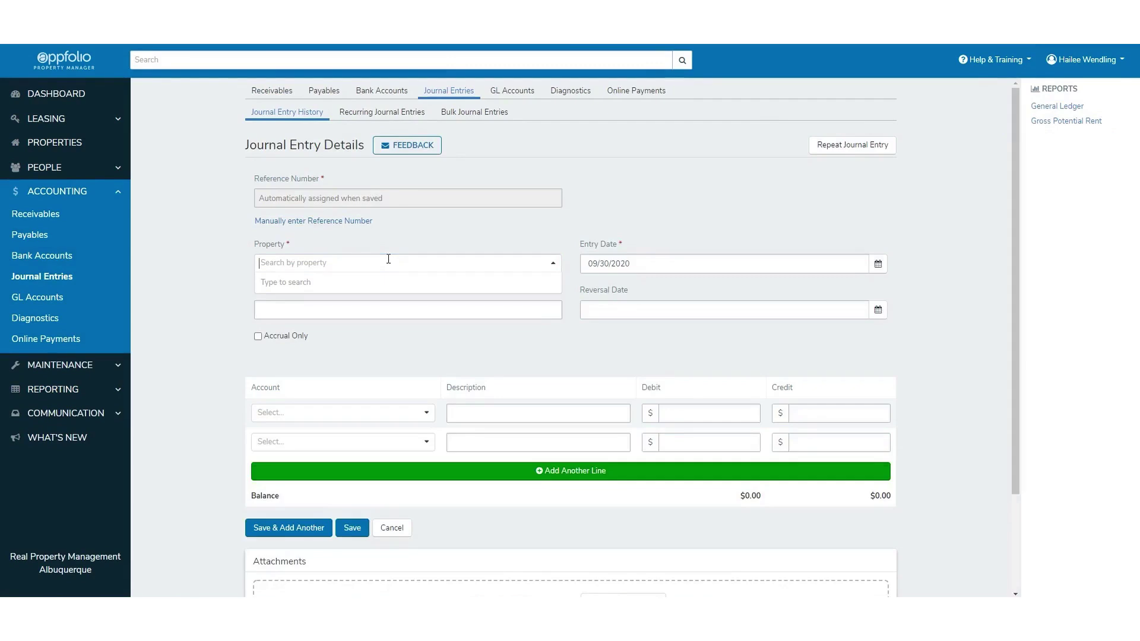
pyautogui.write('rpm')
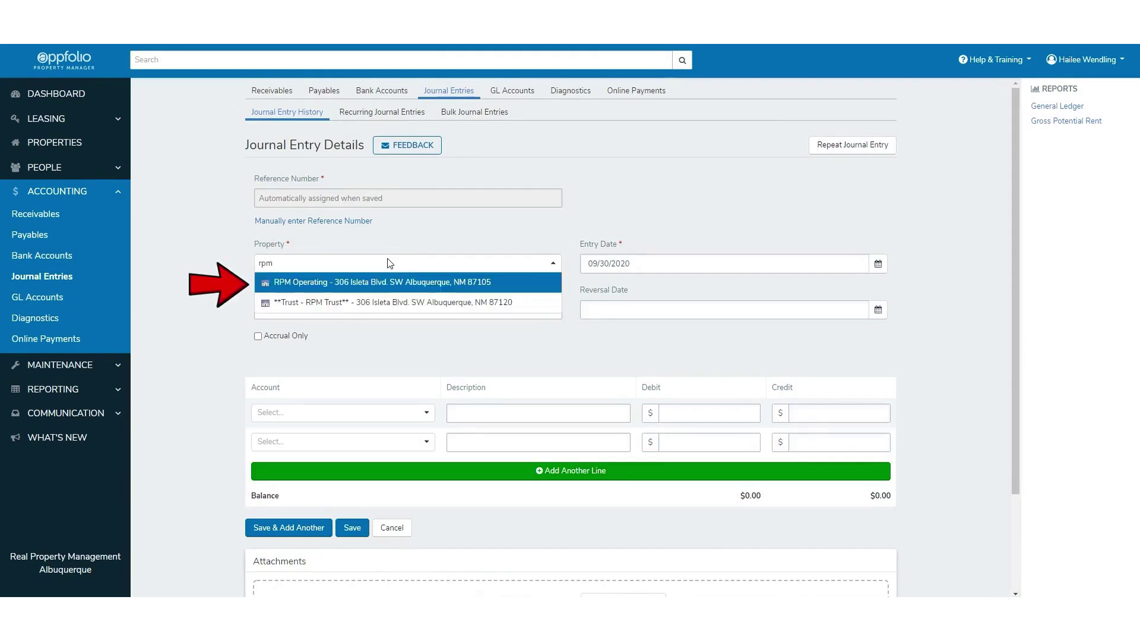
pyautogui.click(470, 284)
pyautogui.click(452, 311)
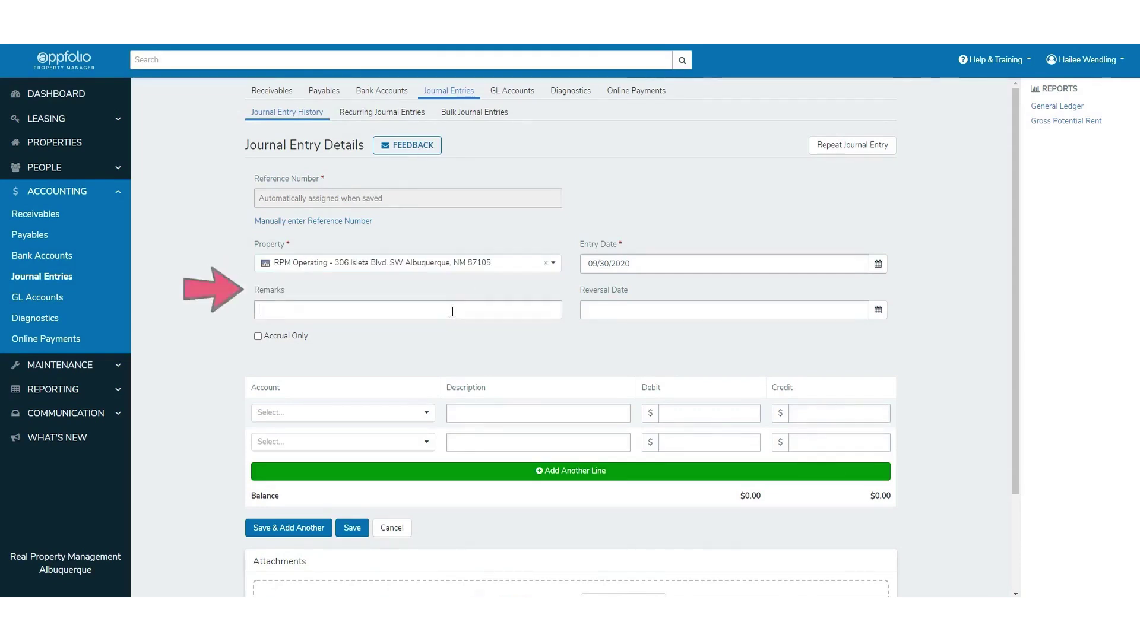
pyautogui.write('Owner Draw 9.30.2020')
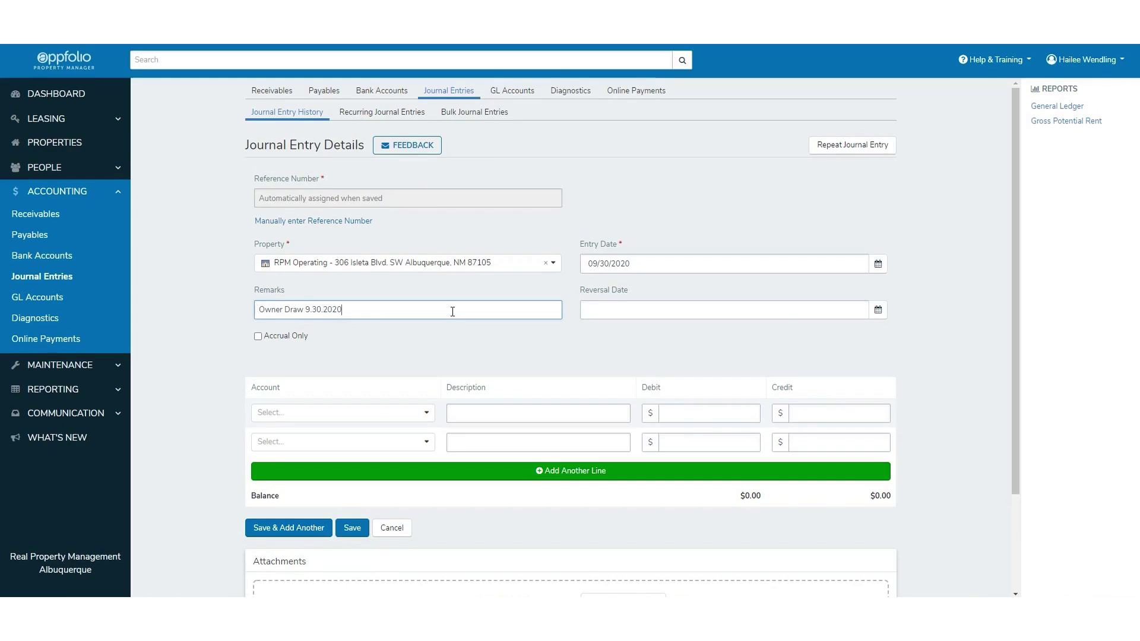
# Fill the first journal line with account 0-11000: Primary Bank Account and a debit of 26389.80.
pyautogui.click(393, 412)
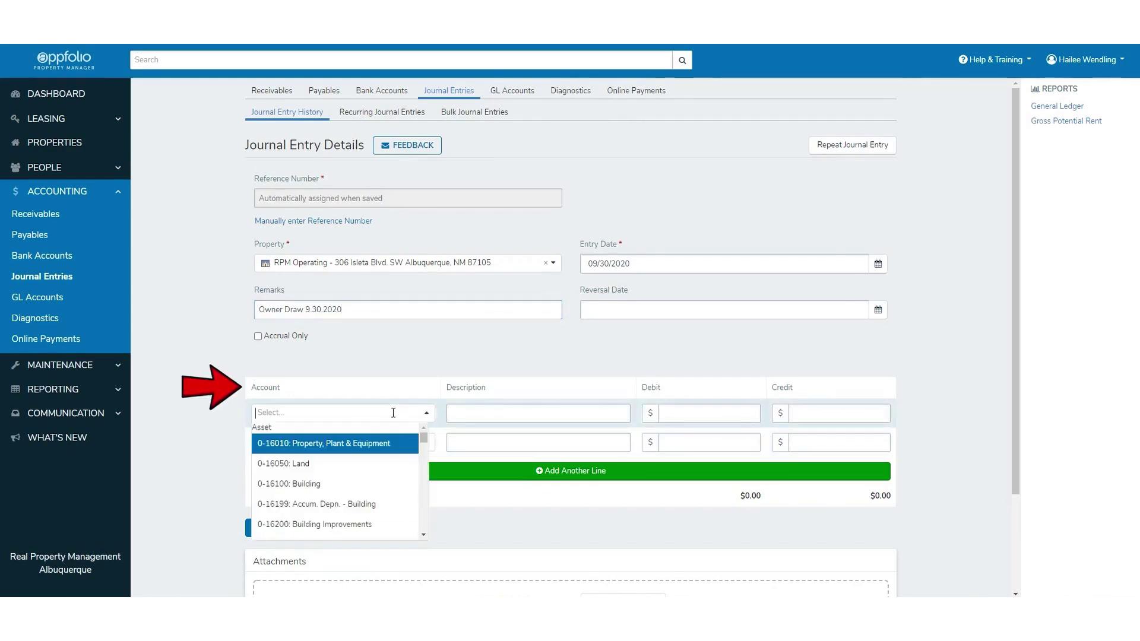
pyautogui.write('trust')
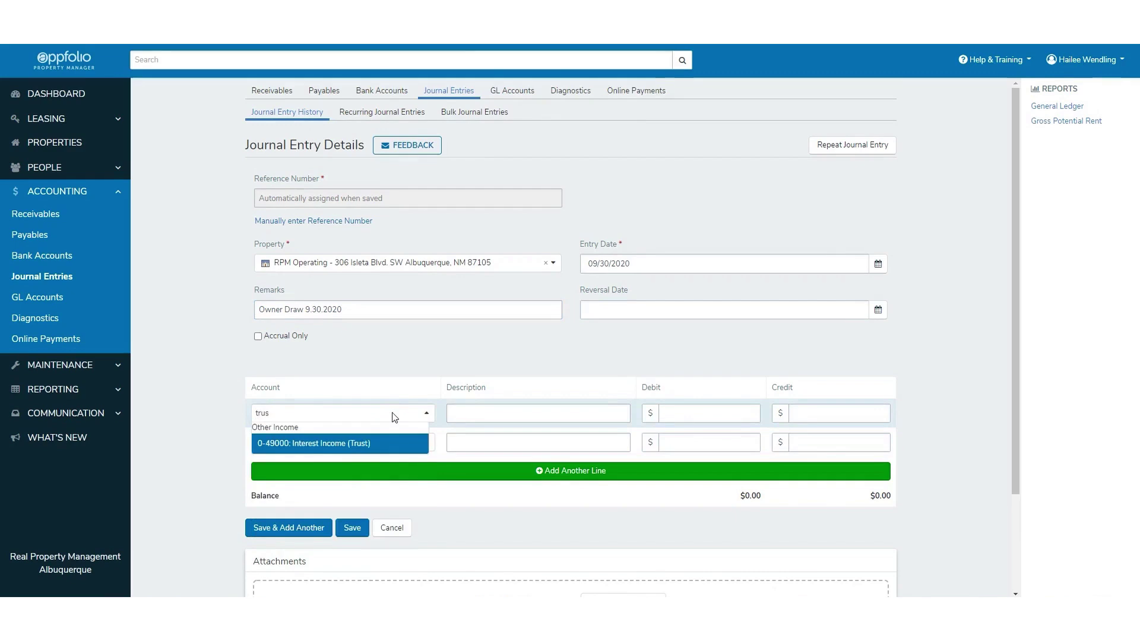
pyautogui.press('BackSpace')
pyautogui.press('BackSpace')
pyautogui.press('BackSpace')
pyautogui.press('BackSpace')
pyautogui.write('primar')
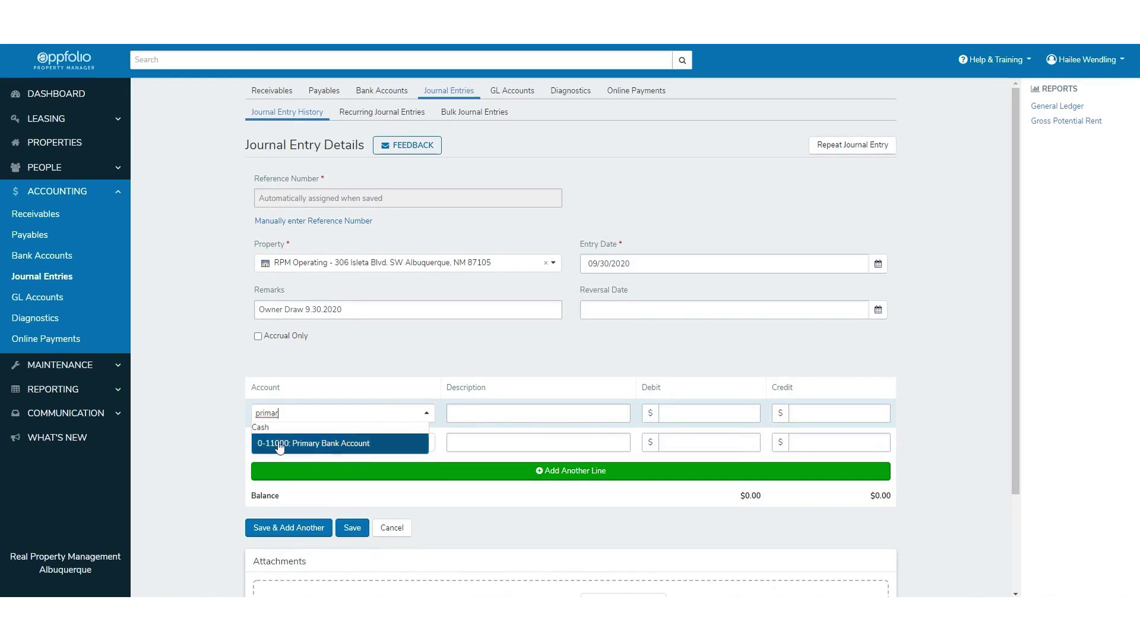
pyautogui.click(383, 450)
pyautogui.click(505, 415)
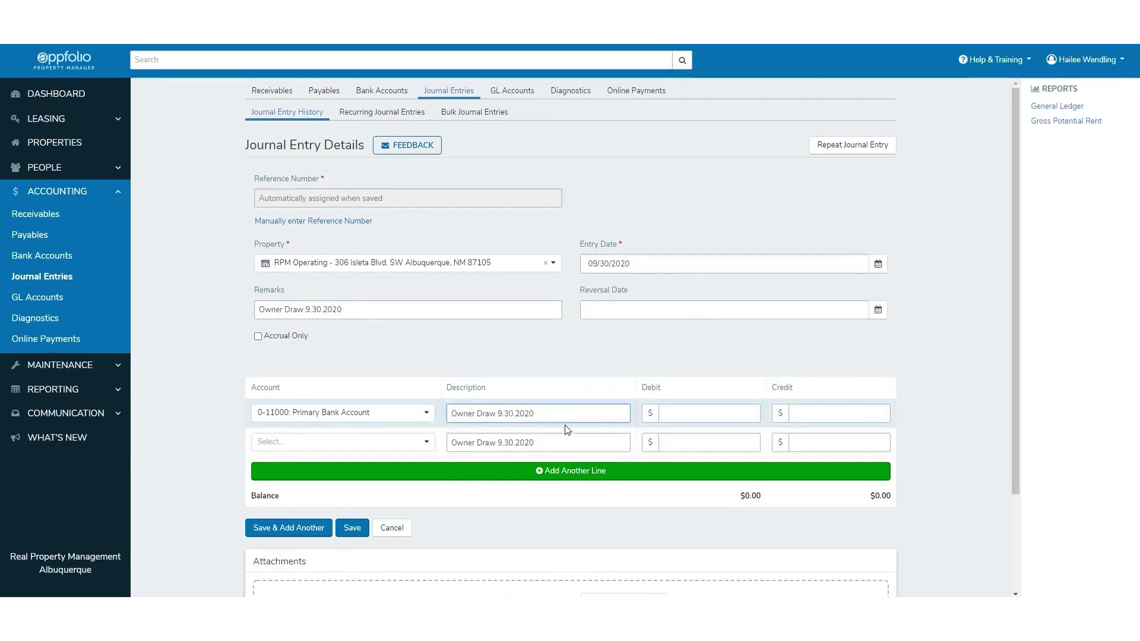
pyautogui.click(686, 410)
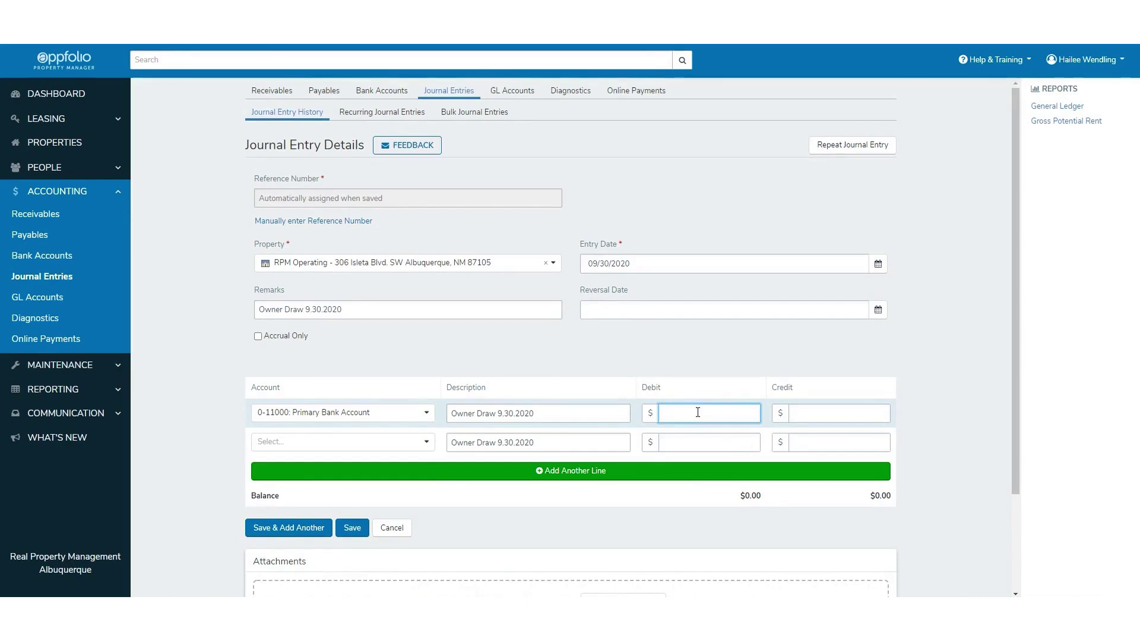
pyautogui.write('26389.80')
pyautogui.click(856, 359)
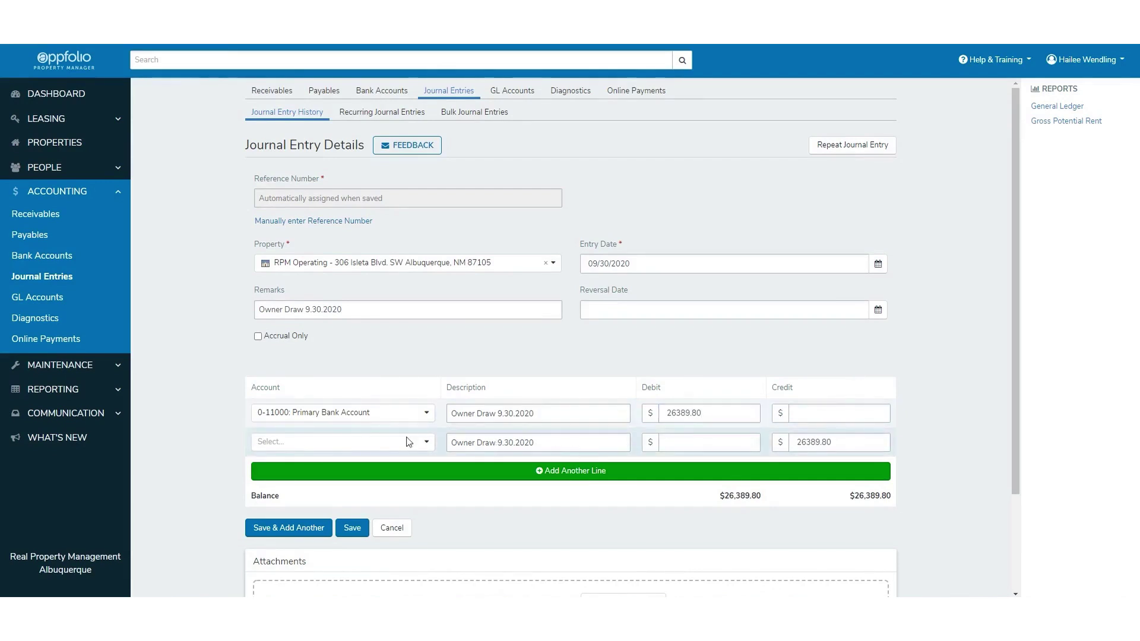
# Check the Leasing Fee line in the check register report and assign account 4000-30: Leasing Fee to the second journal line.
pyautogui.scroll(-1, 295, 447)
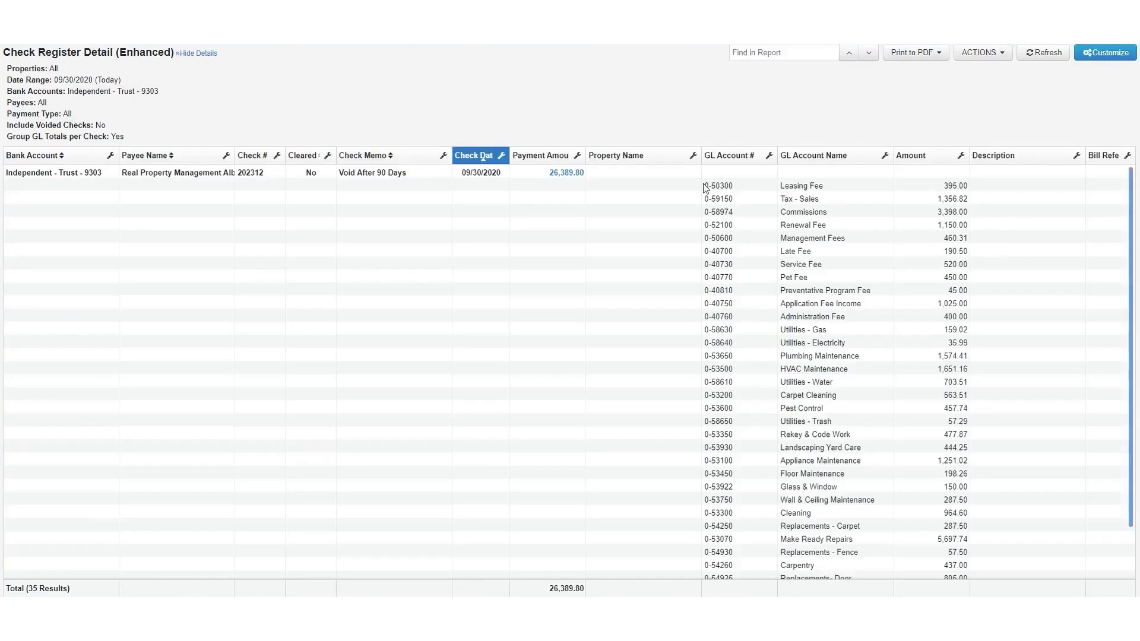
pyautogui.moveTo(705, 185); pyautogui.dragTo(975, 189)
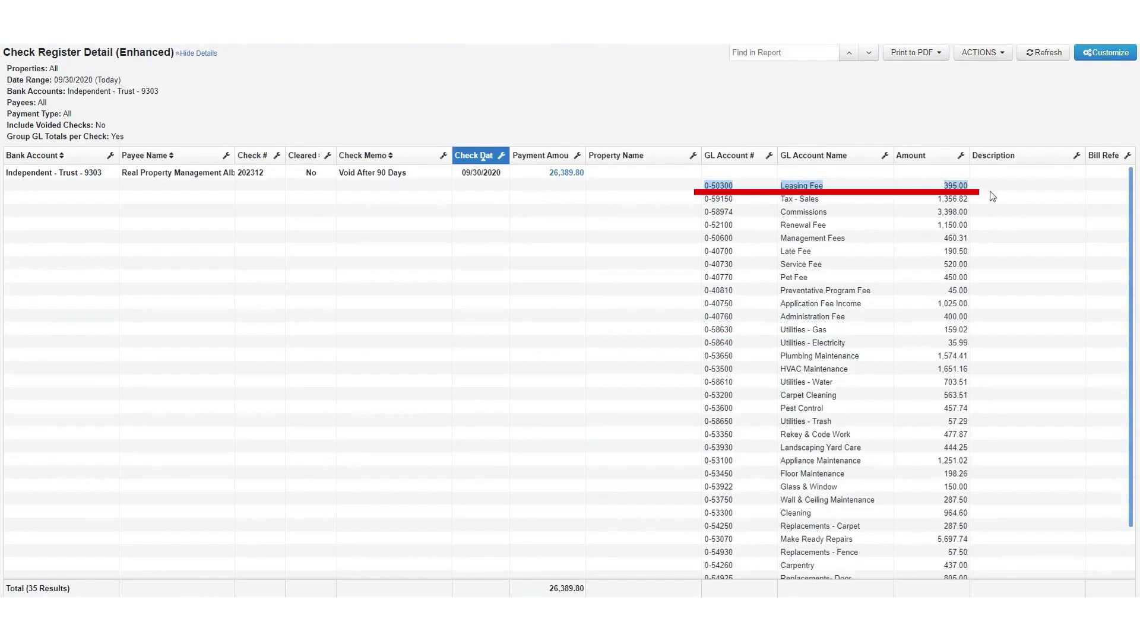
pyautogui.click(993, 196)
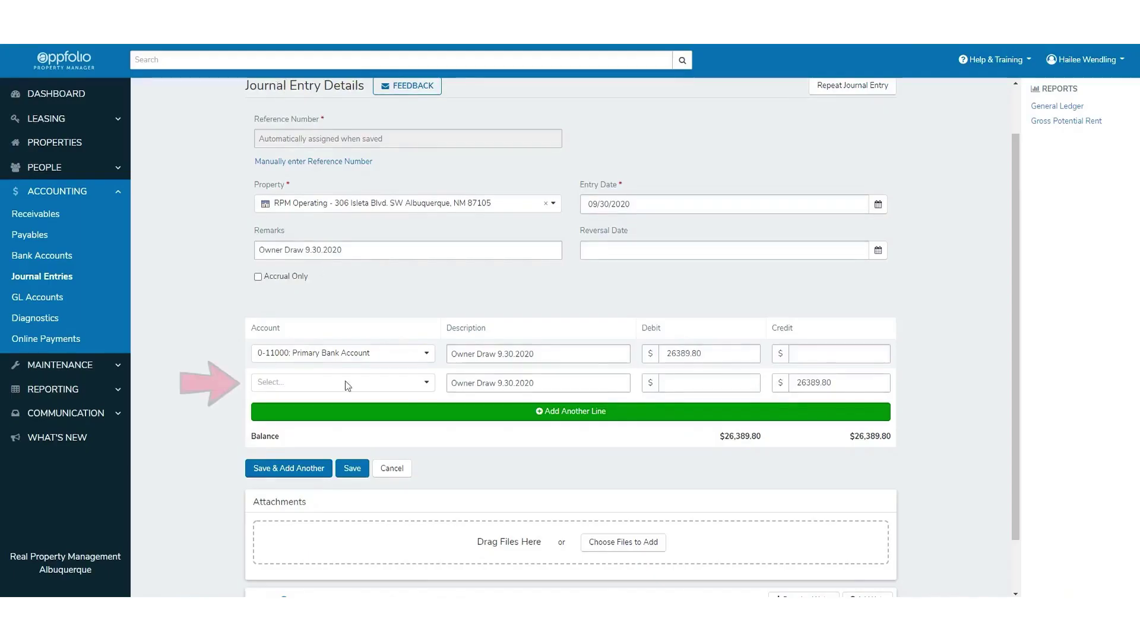
pyautogui.click(395, 381)
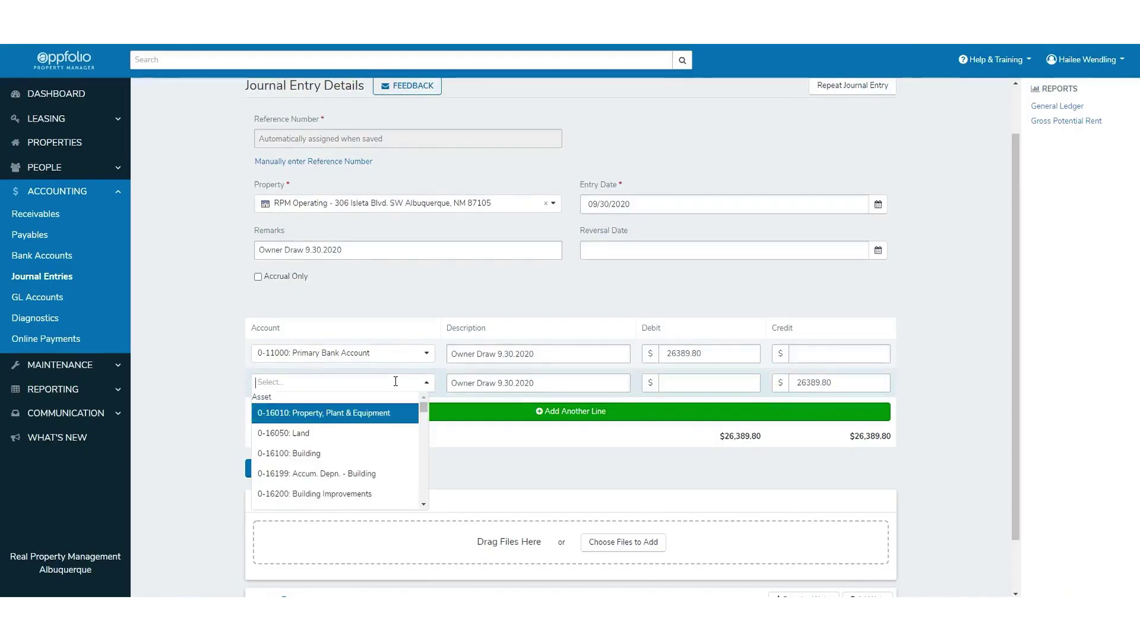
pyautogui.write('leas')
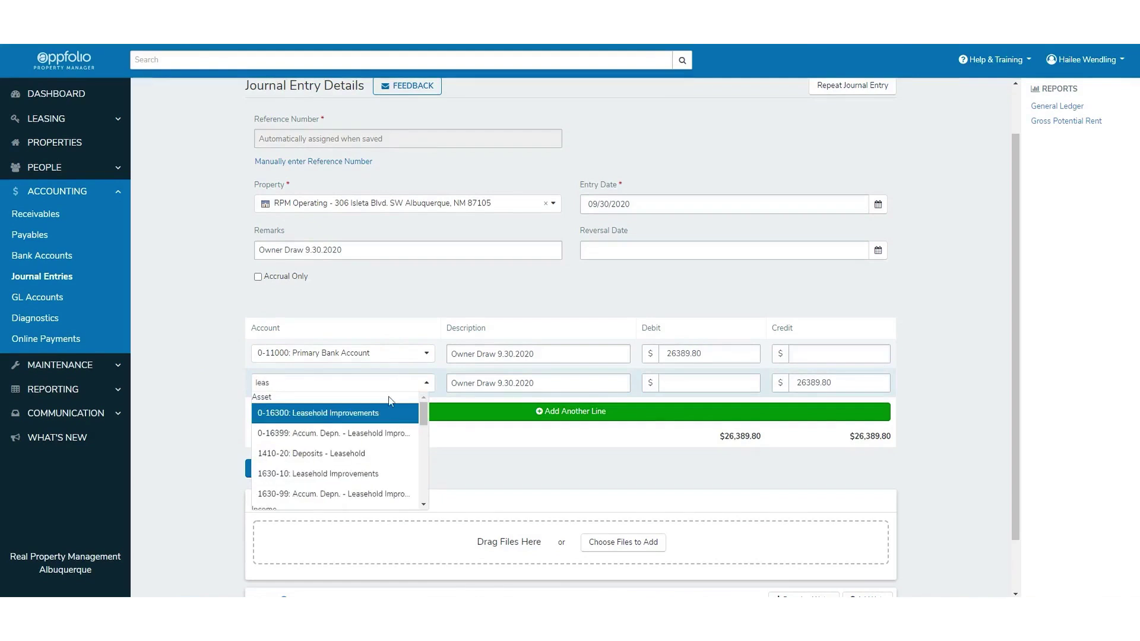
pyautogui.scroll(-3, 383, 454)
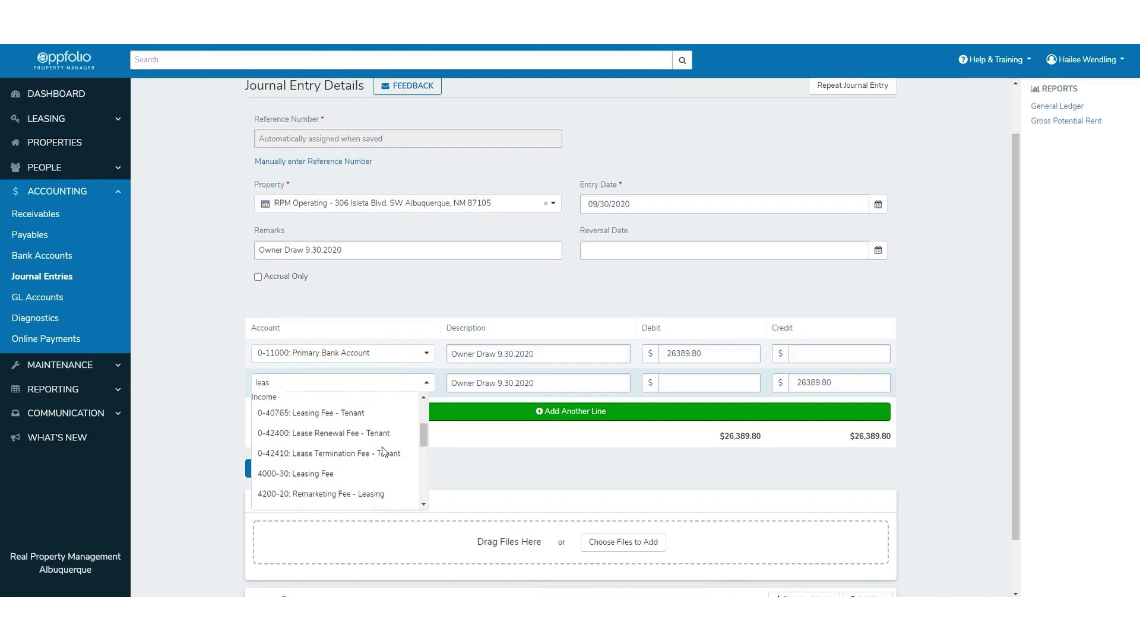
pyautogui.scroll(-1, 383, 454)
pyautogui.scroll(2, 383, 454)
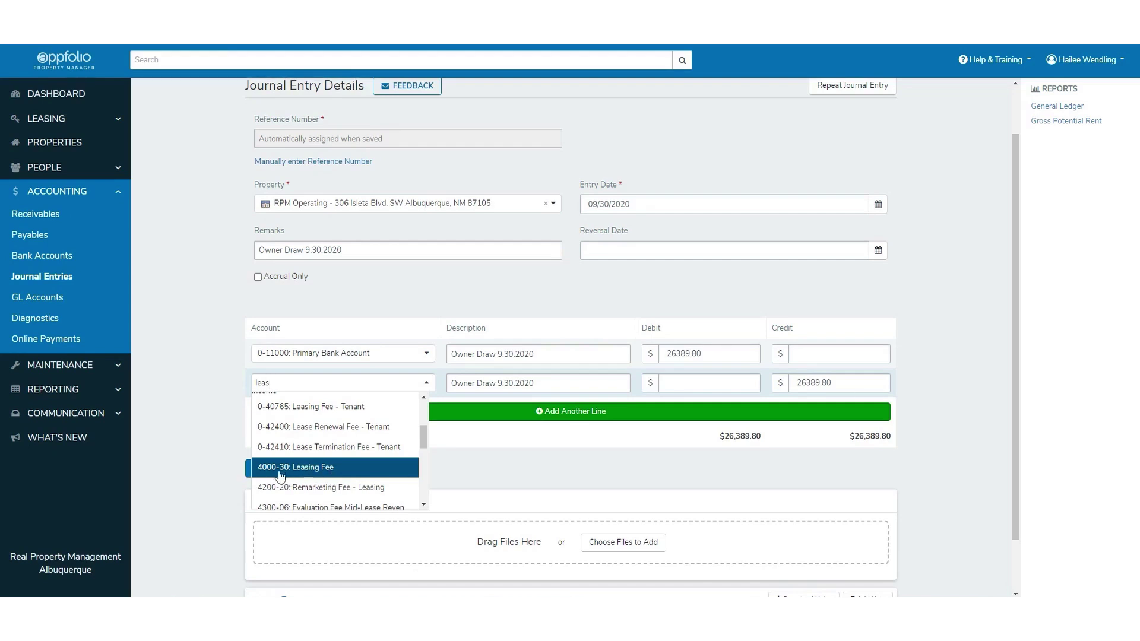
pyautogui.click(326, 468)
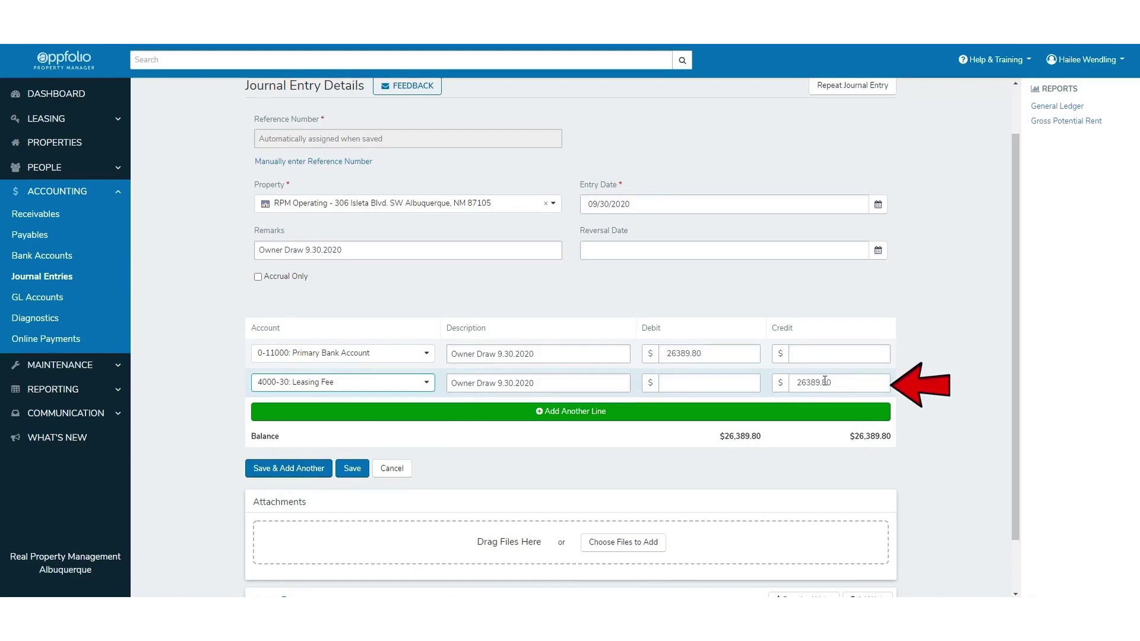
# Set the Leasing Fee line's credit to 395.00.
pyautogui.press('Tab')
pyautogui.press('Tab')
pyautogui.press('Tab')
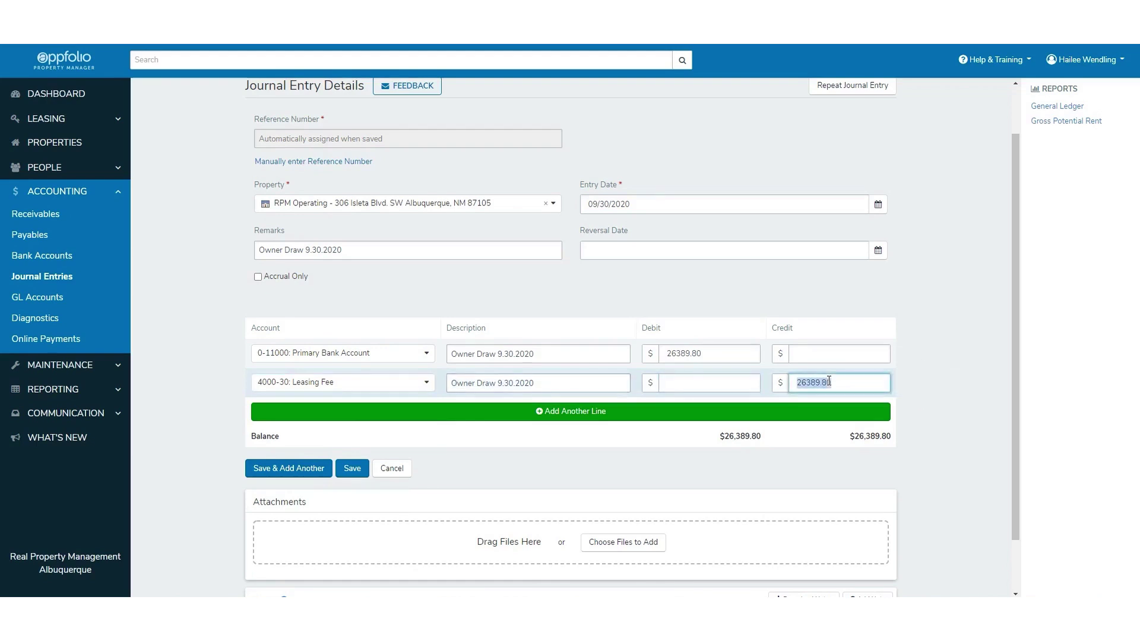
pyautogui.write('395.00')
pyautogui.press('Tab')
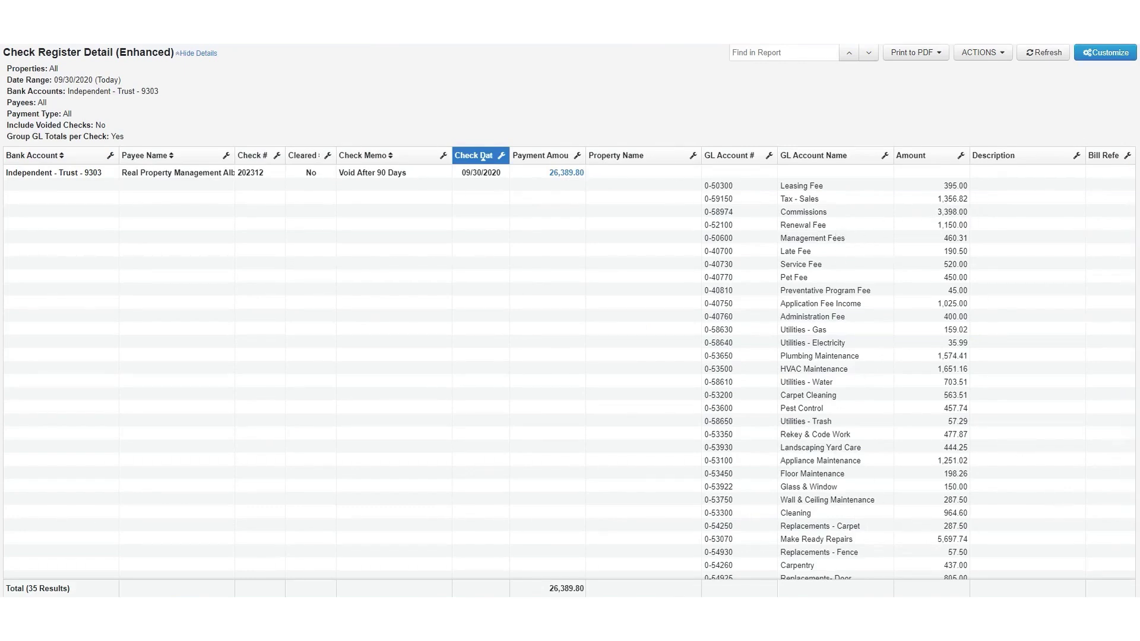
# Fill the third journal line with account 2400-20: Tax Payable: Sales and a credit of 1356.82.
pyautogui.click(237, 18)
pyautogui.click(305, 409)
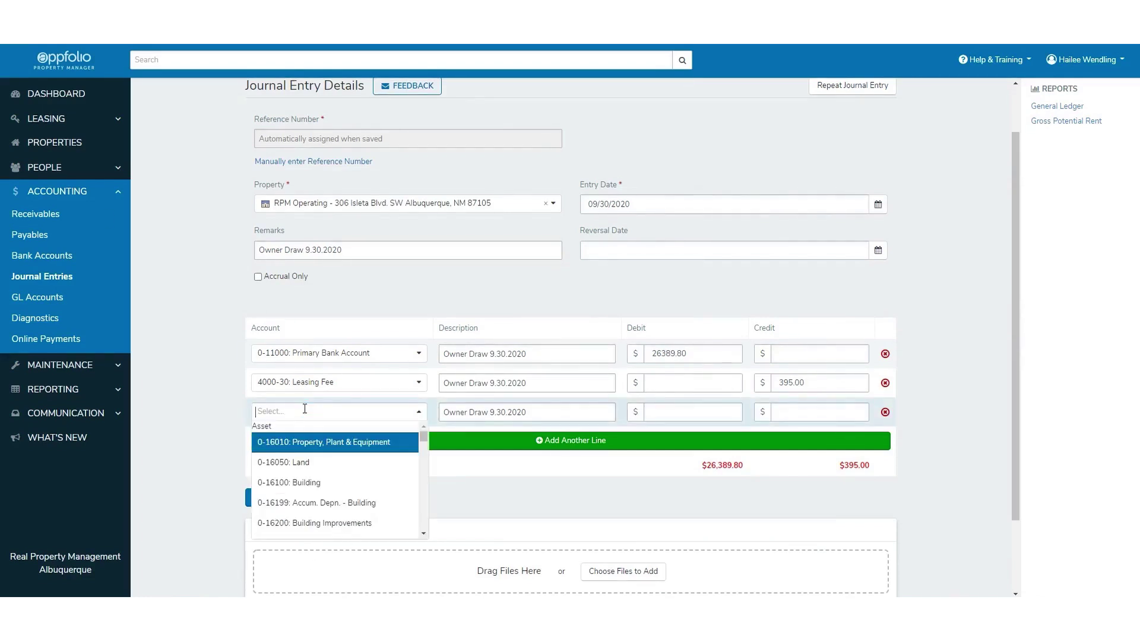
pyautogui.write('sales')
pyautogui.press('Return')
pyautogui.press('Tab')
pyautogui.press('Tab')
pyautogui.press('Tab')
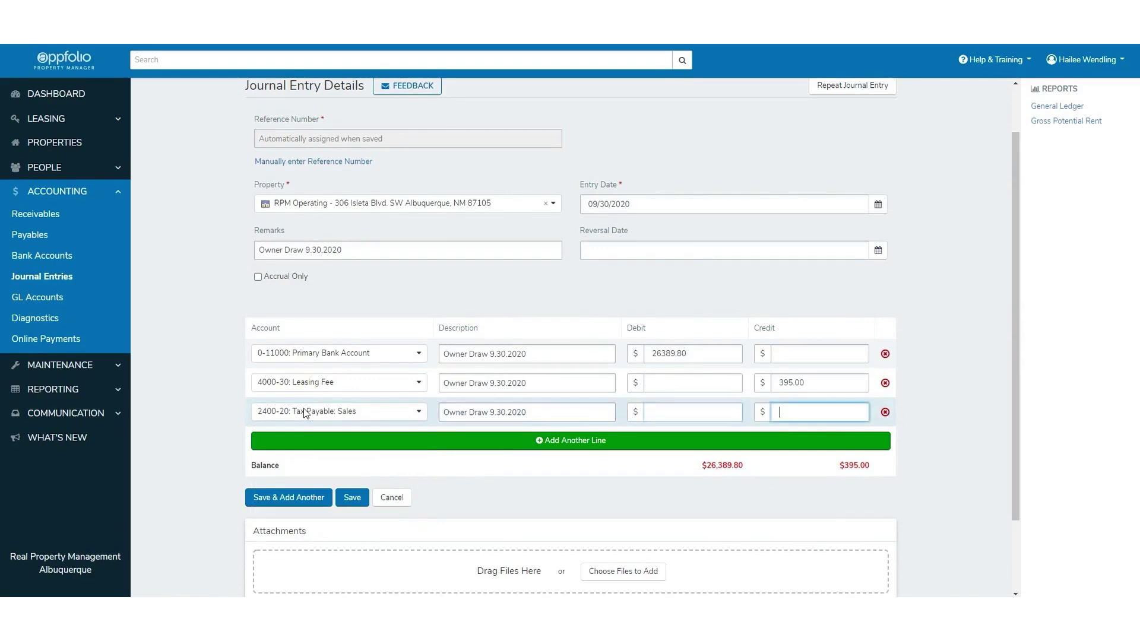
pyautogui.write('1356.82')
pyautogui.press('Tab')
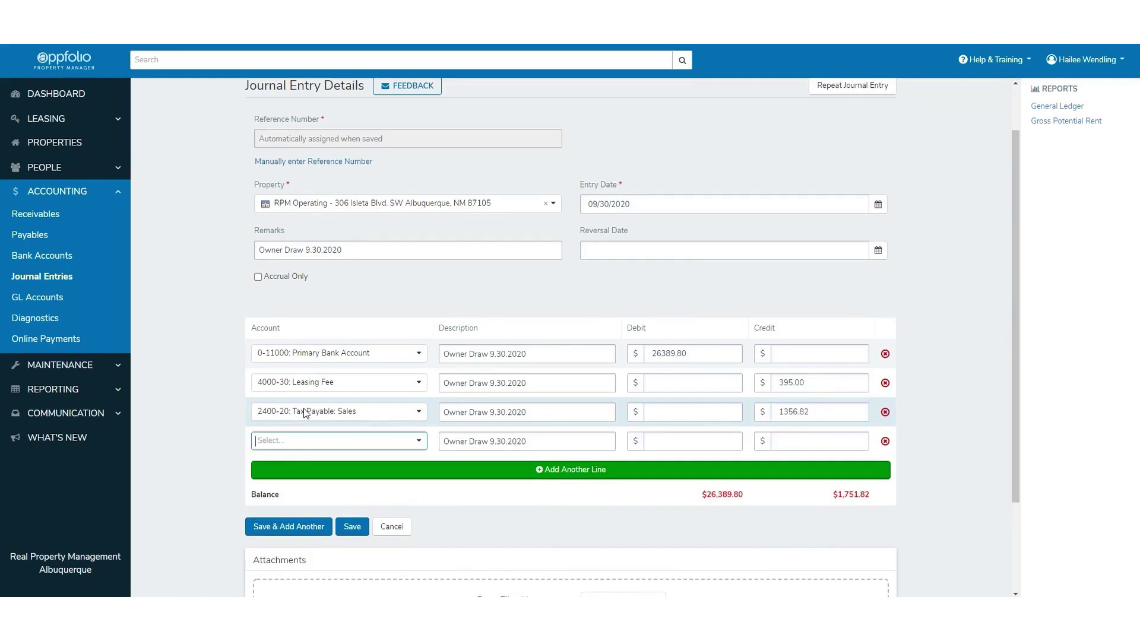
# Fill the fourth journal line with account 4690-30: Sales Commissions and a credit of 3398.
pyautogui.write('COMMISS')
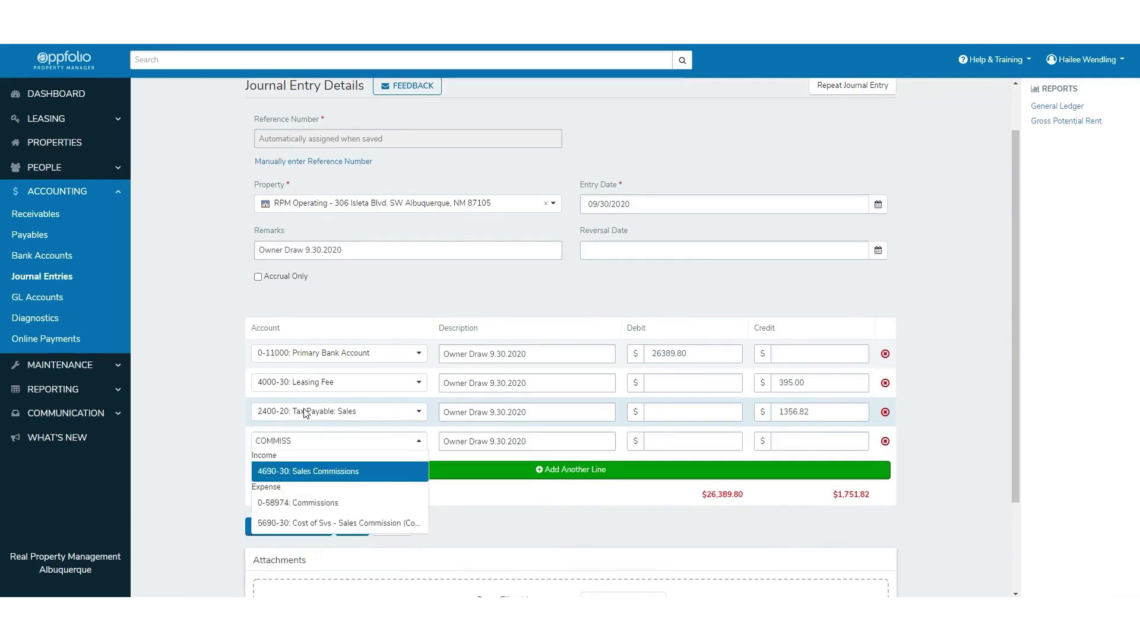
pyautogui.press('Tab')
pyautogui.press('Tab')
pyautogui.press('Tab')
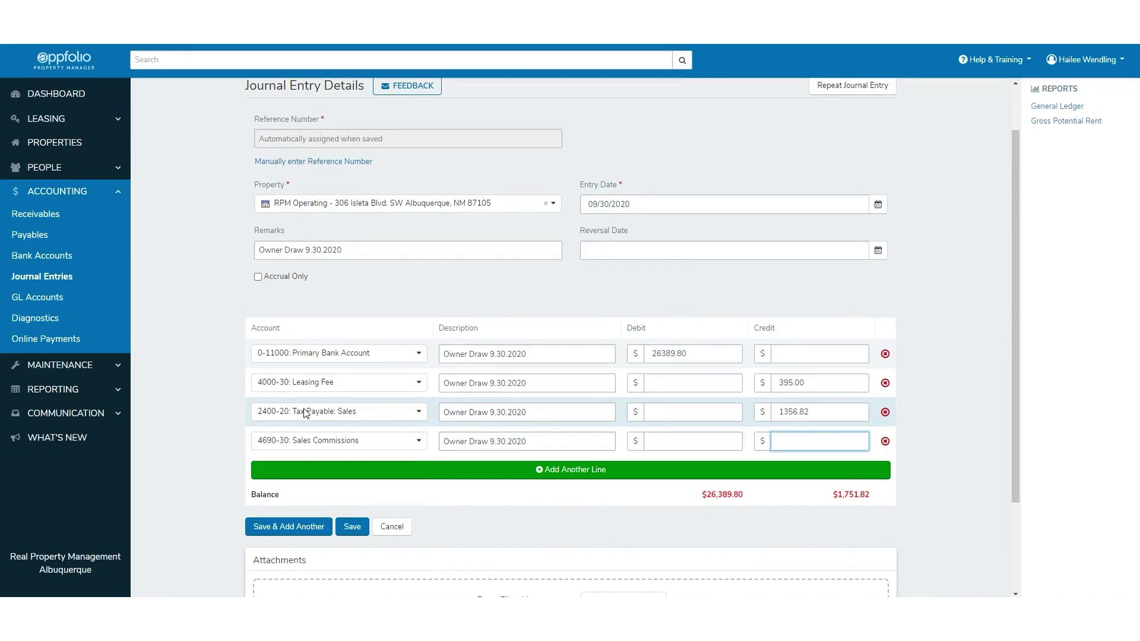
pyautogui.write('3398')
pyautogui.press('Tab')
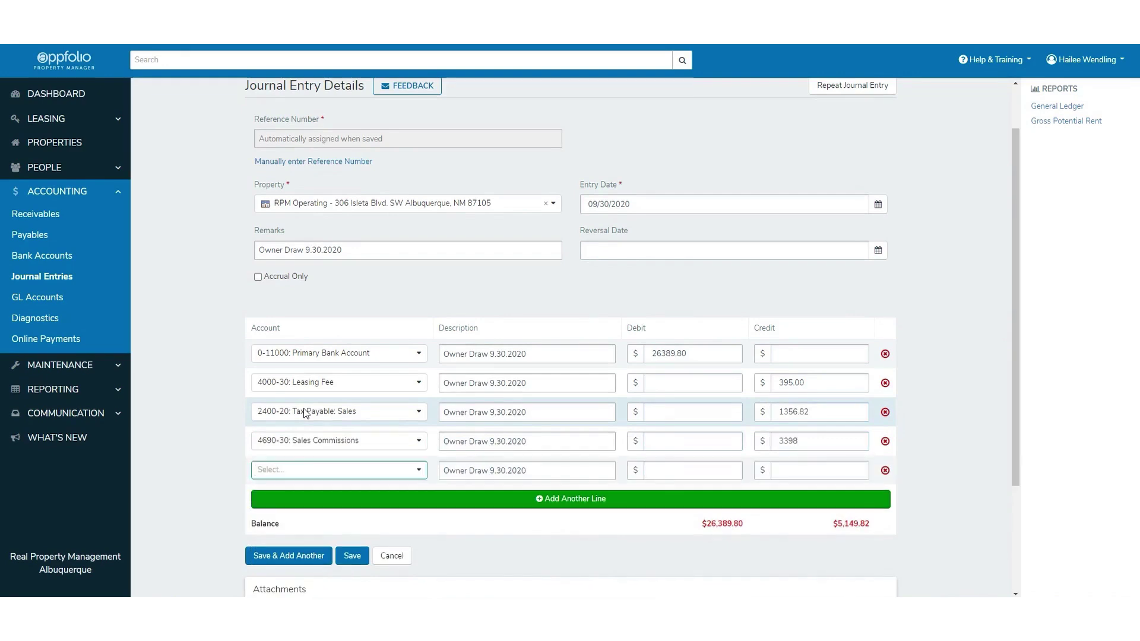
# Check the Renewal Fee line in the report and fill the fifth journal line with 4200-10: Renewal Fee - Owner and a 1150.00 credit.
pyautogui.write('RENEW')
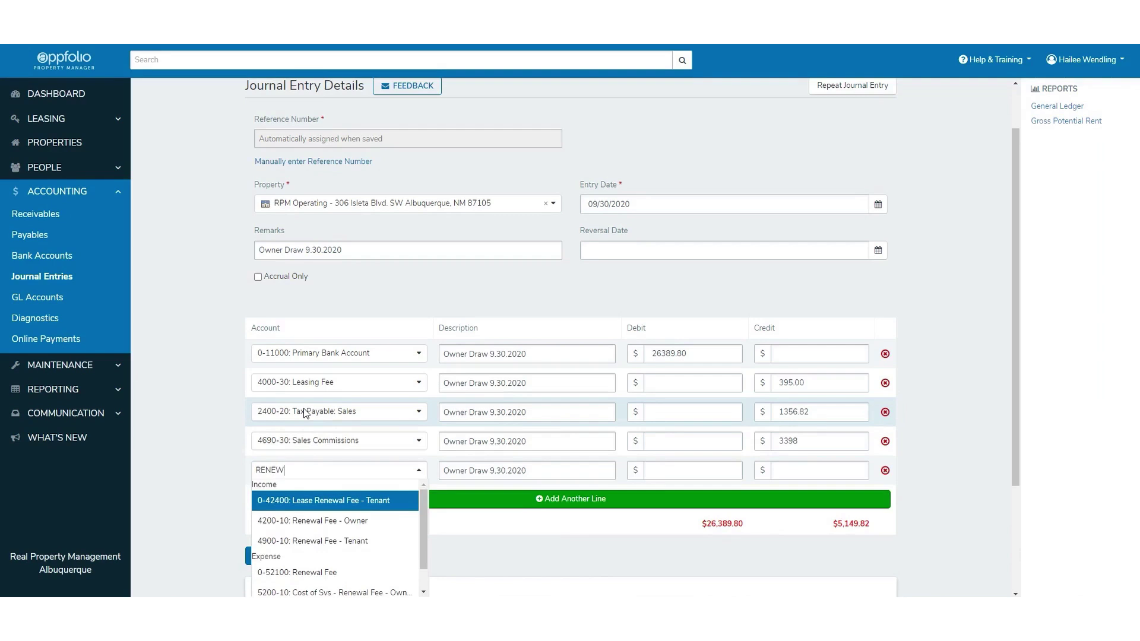
pyautogui.press('Down')
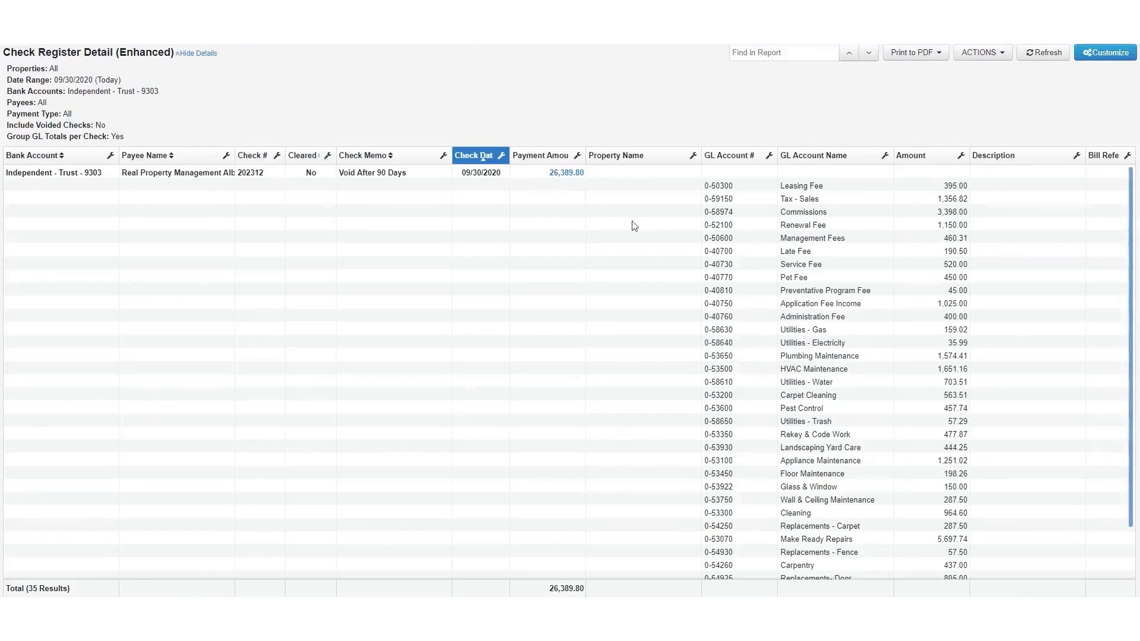
pyautogui.moveTo(706, 225); pyautogui.dragTo(980, 232)
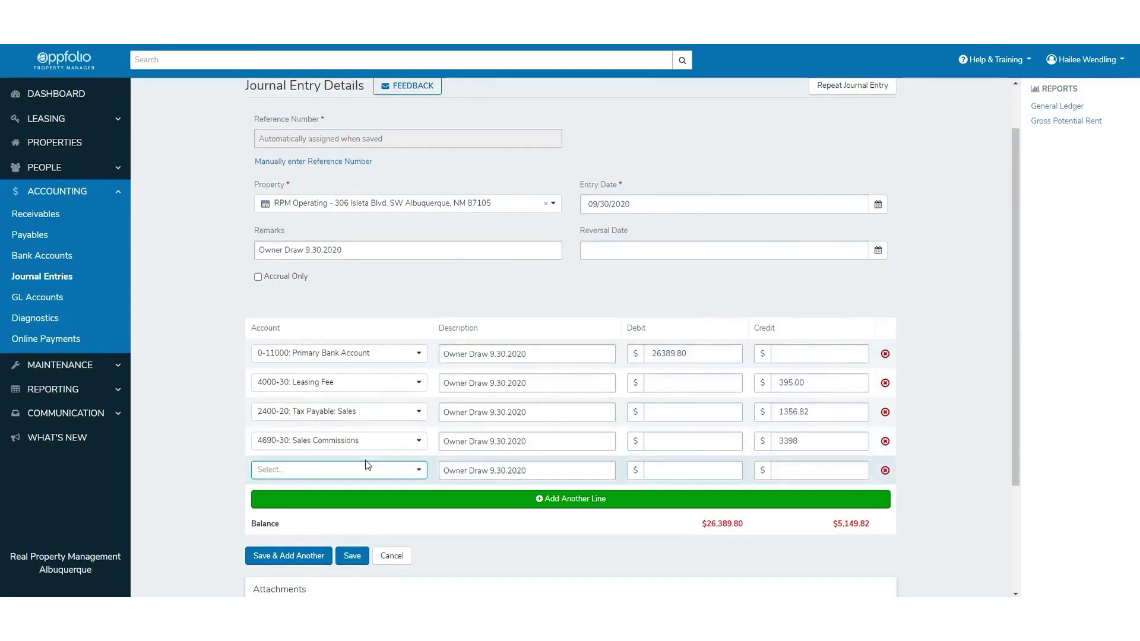
pyautogui.write('renew')
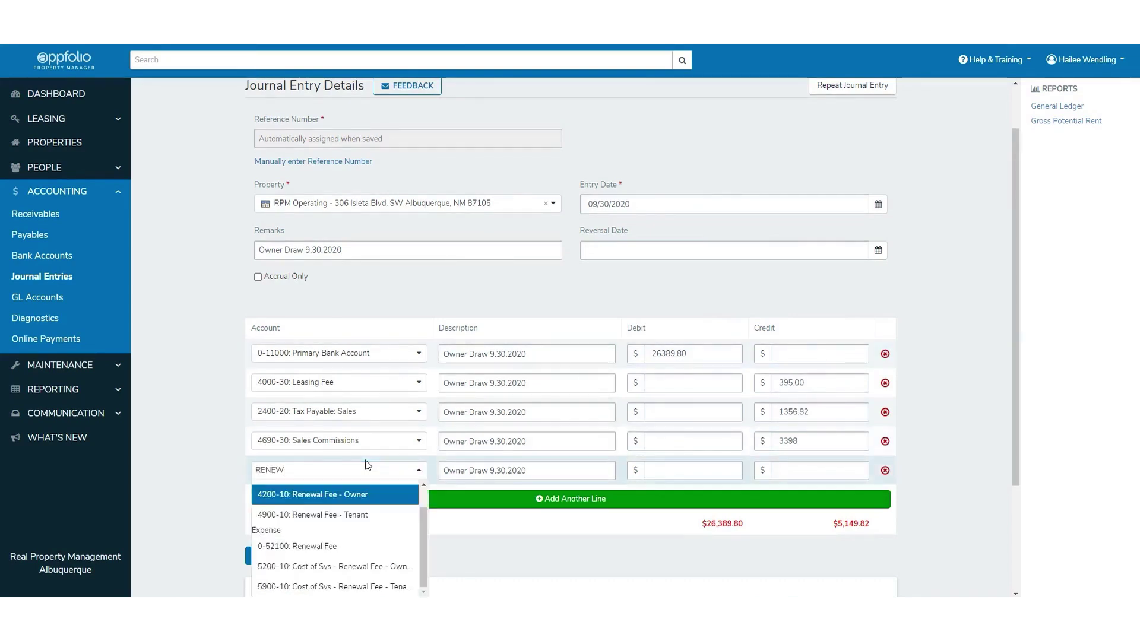
pyautogui.click(356, 489)
pyautogui.press('Tab')
pyautogui.press('Tab')
pyautogui.press('Tab')
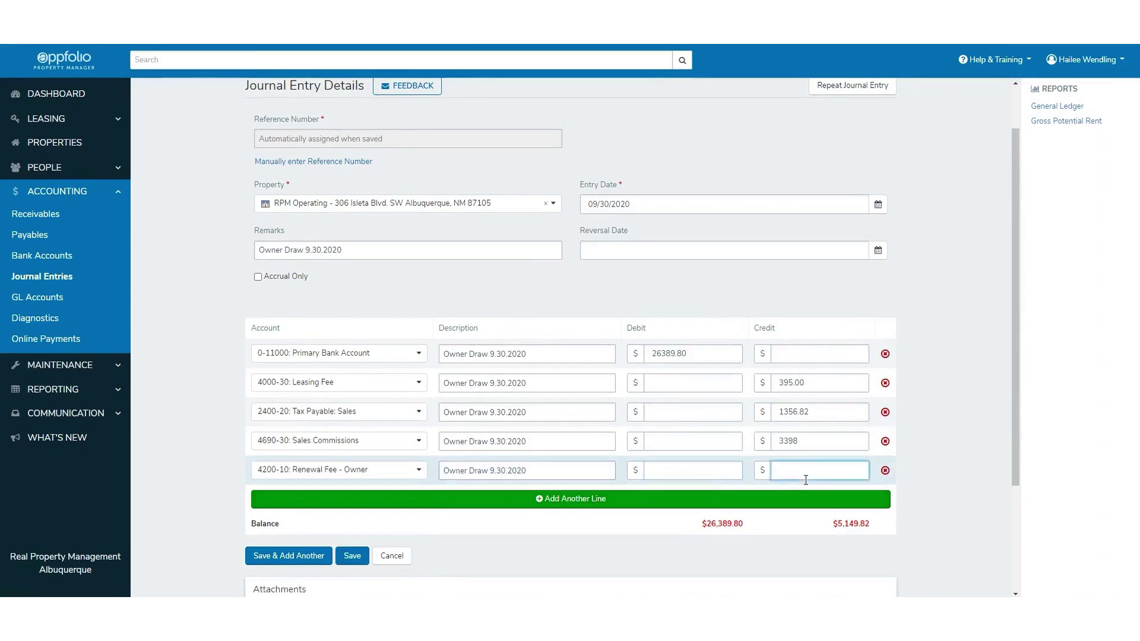
pyautogui.write('1150.00')
pyautogui.press('Tab')
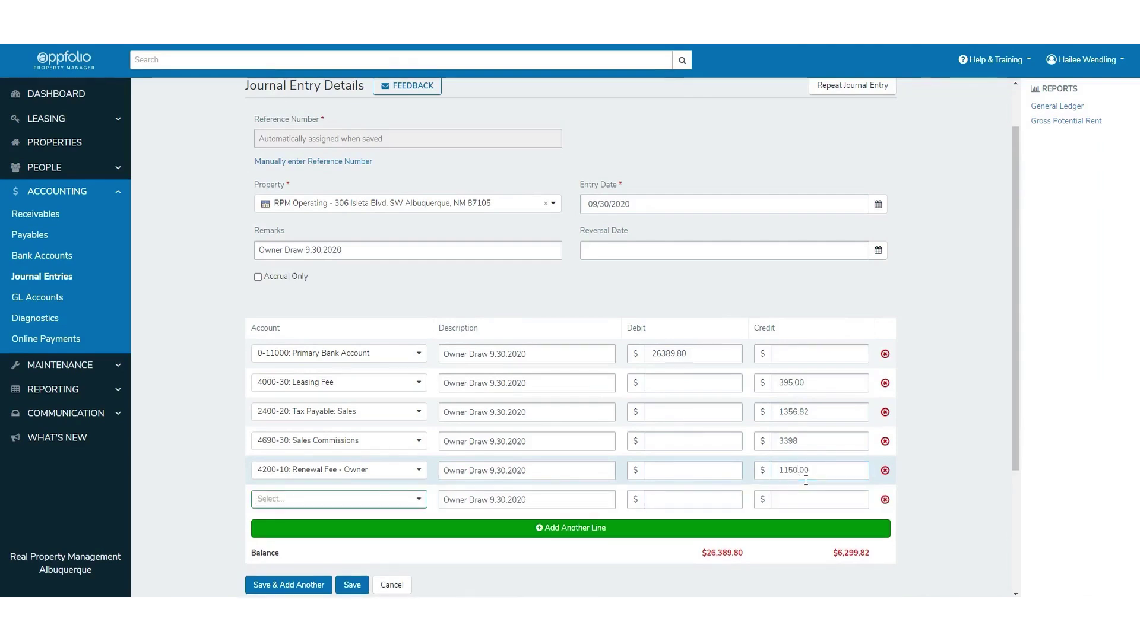
# Fill the sixth journal line with account 4050-10: Management Fee Revenue and a credit of 460.31.
pyautogui.write('MANA')
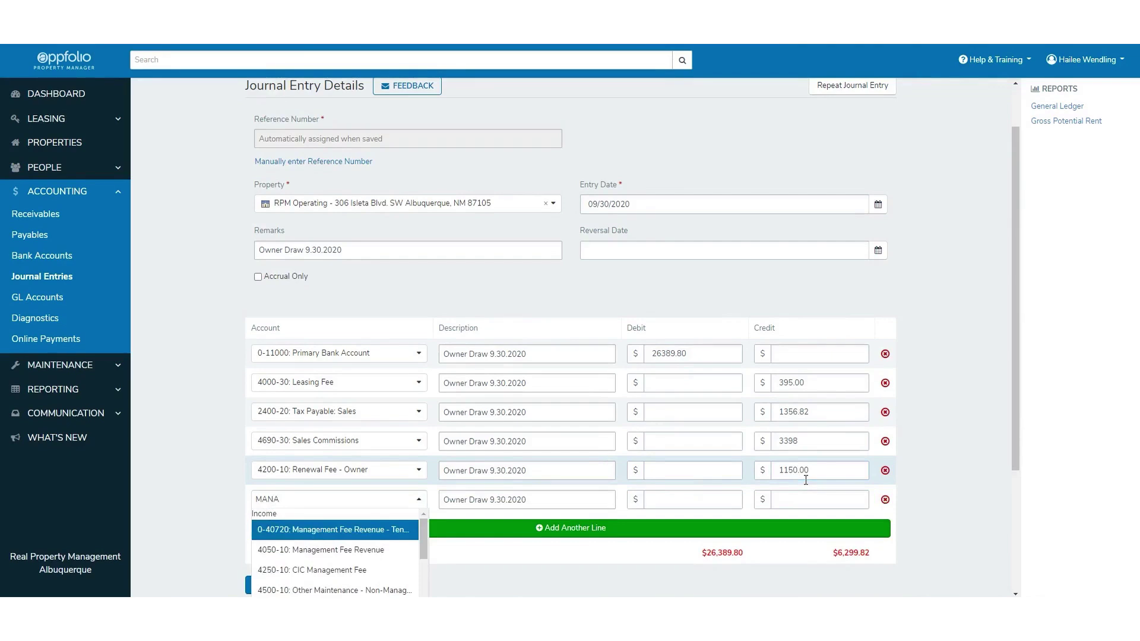
pyautogui.press('Tab')
pyautogui.press('Tab')
pyautogui.press('Tab')
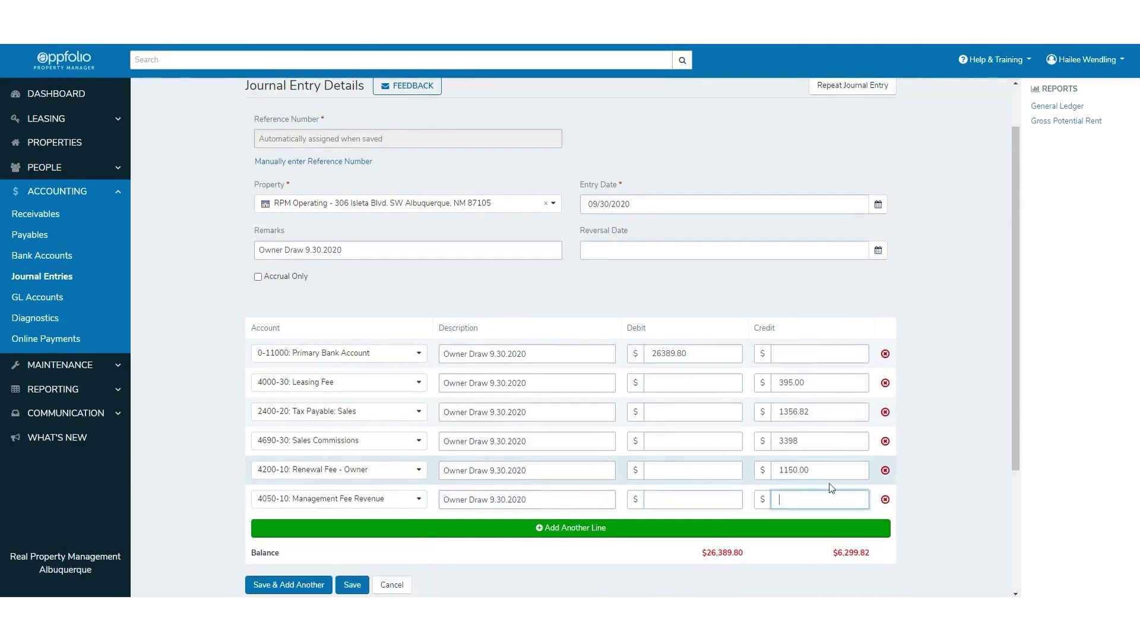
pyautogui.scroll(-3, 970, 497)
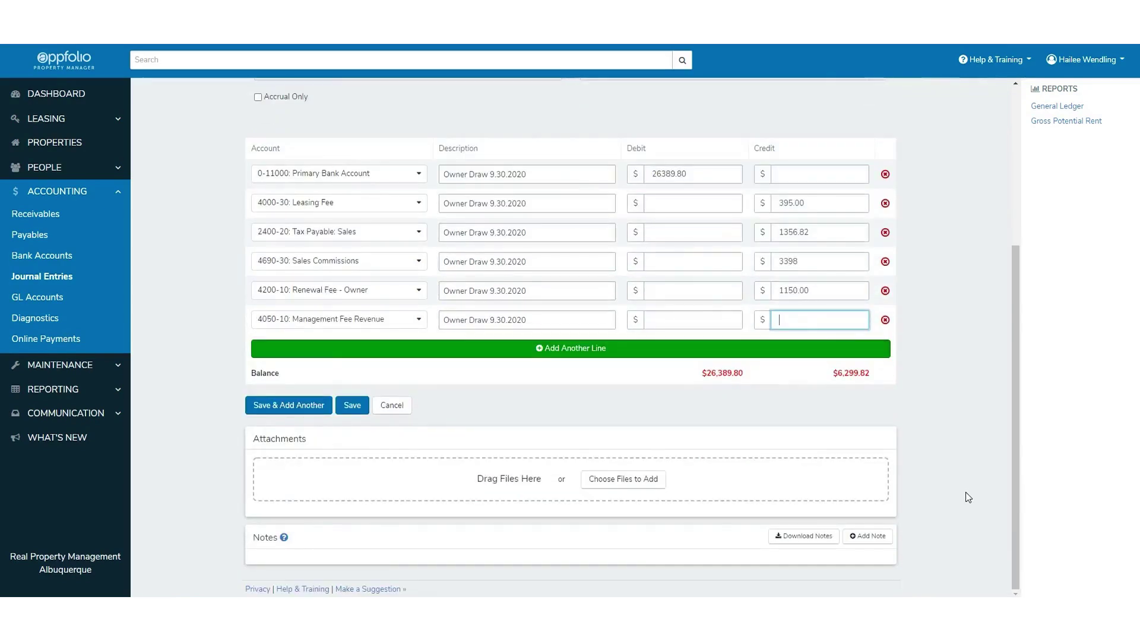
pyautogui.write('460.31')
pyautogui.press('Tab')
# Fill the seventh journal line with account 4800-15: Late Fee (System) and a credit of 190.50.
pyautogui.write('L')
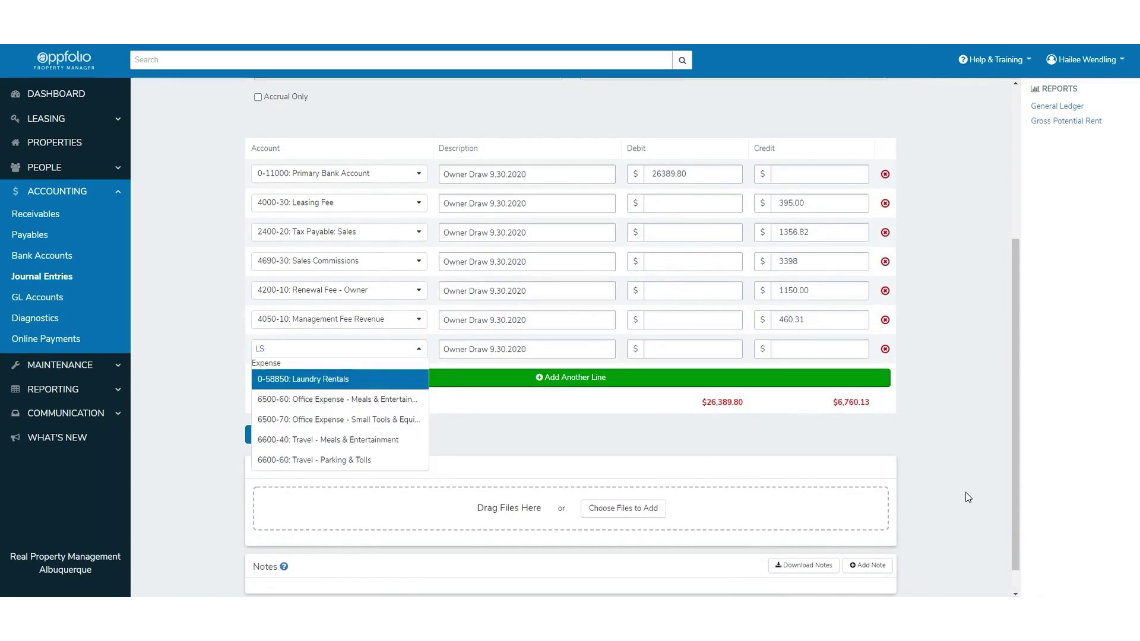
pyautogui.write('ATE')
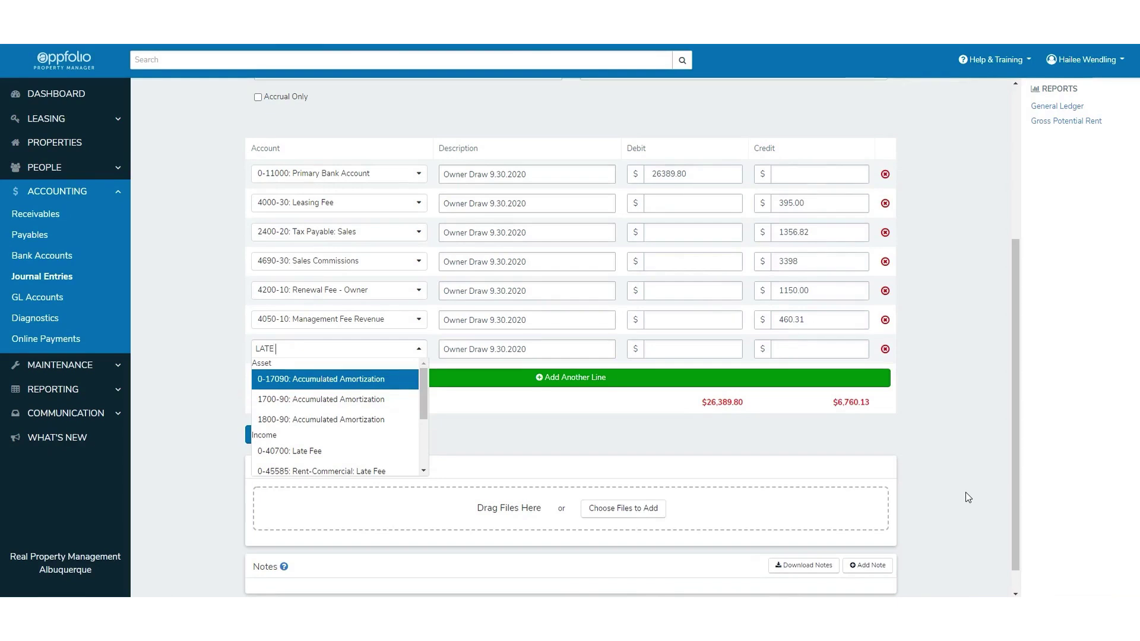
pyautogui.write(' FE')
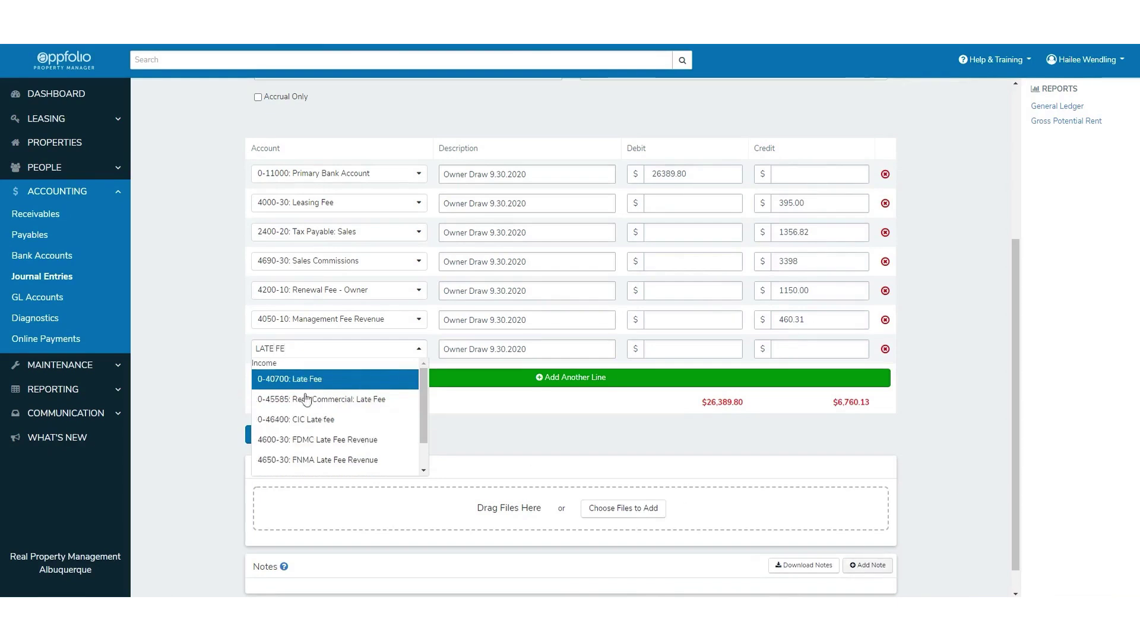
pyautogui.scroll(-3, 309, 415)
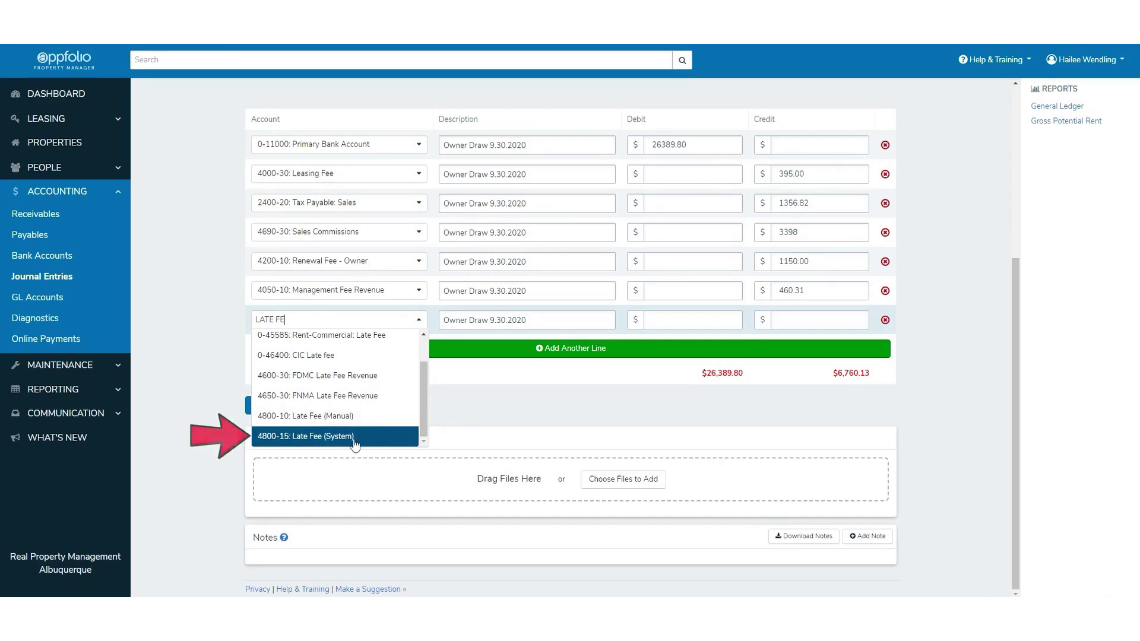
pyautogui.click(319, 437)
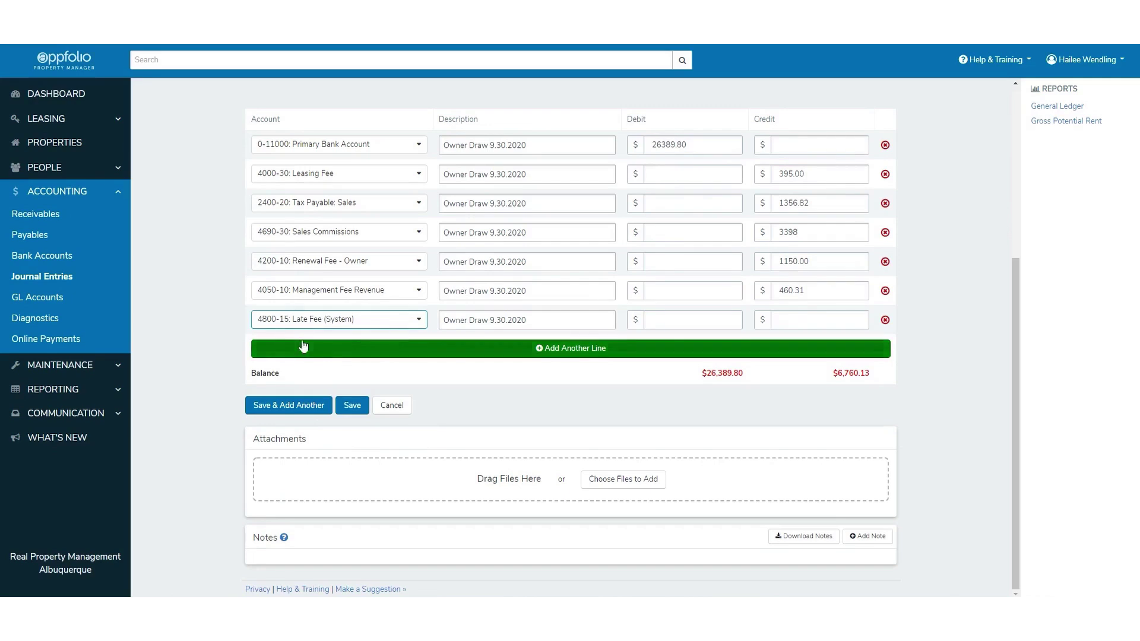
pyautogui.click(794, 318)
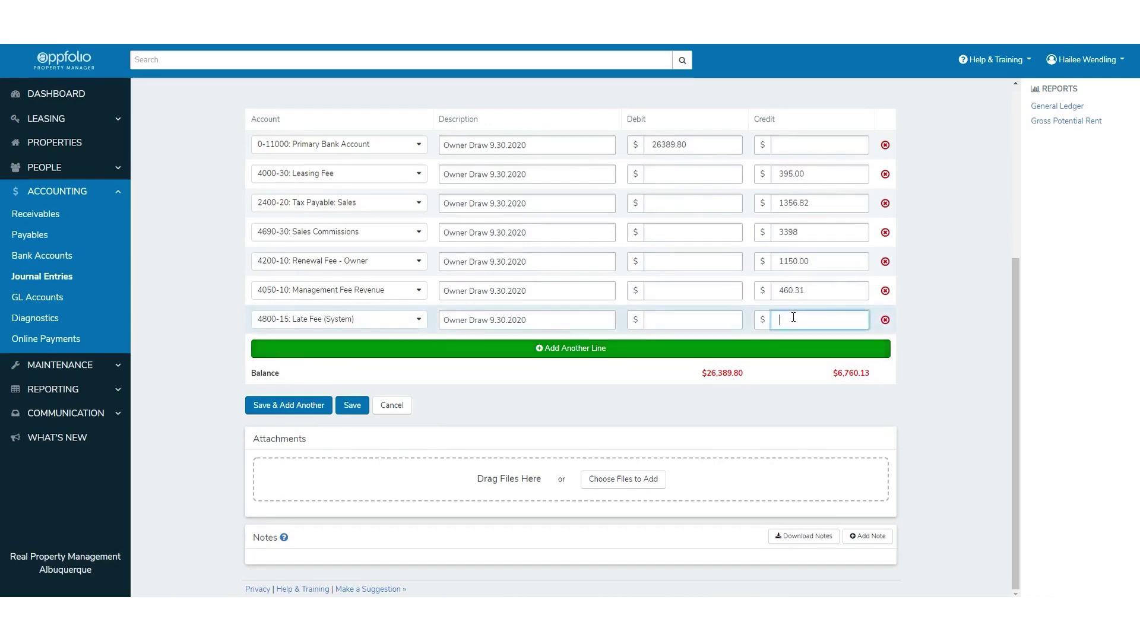
pyautogui.write('190.50')
pyautogui.press('Tab')
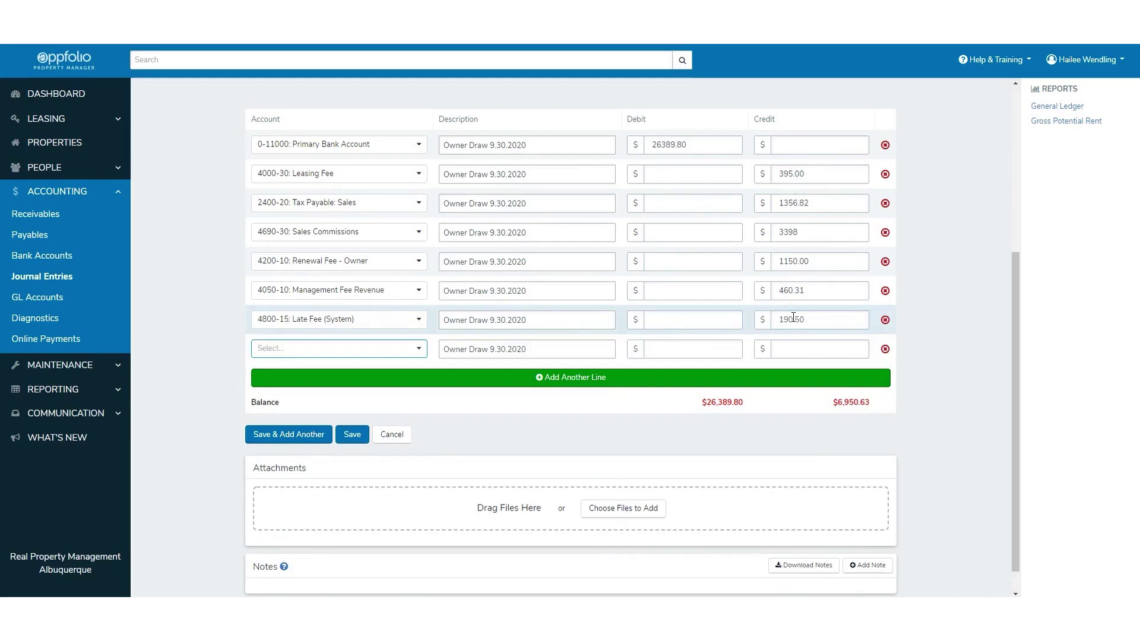
# Fill the eighth journal line with account 4850-10: Service Fee and a credit of 520.
pyautogui.write('SER')
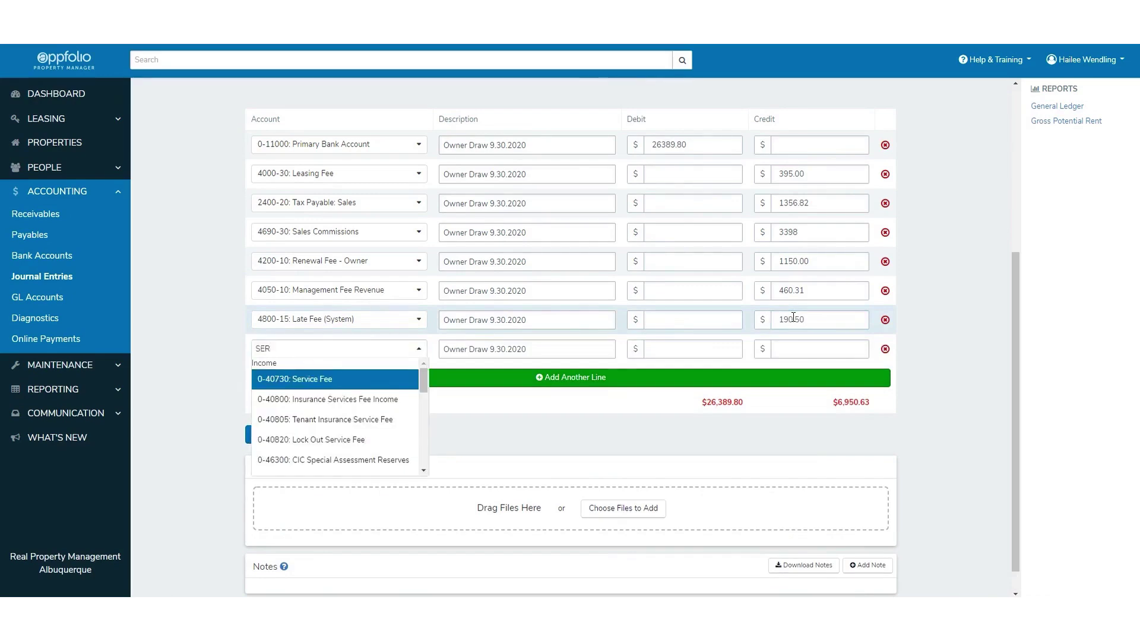
pyautogui.write('VICE')
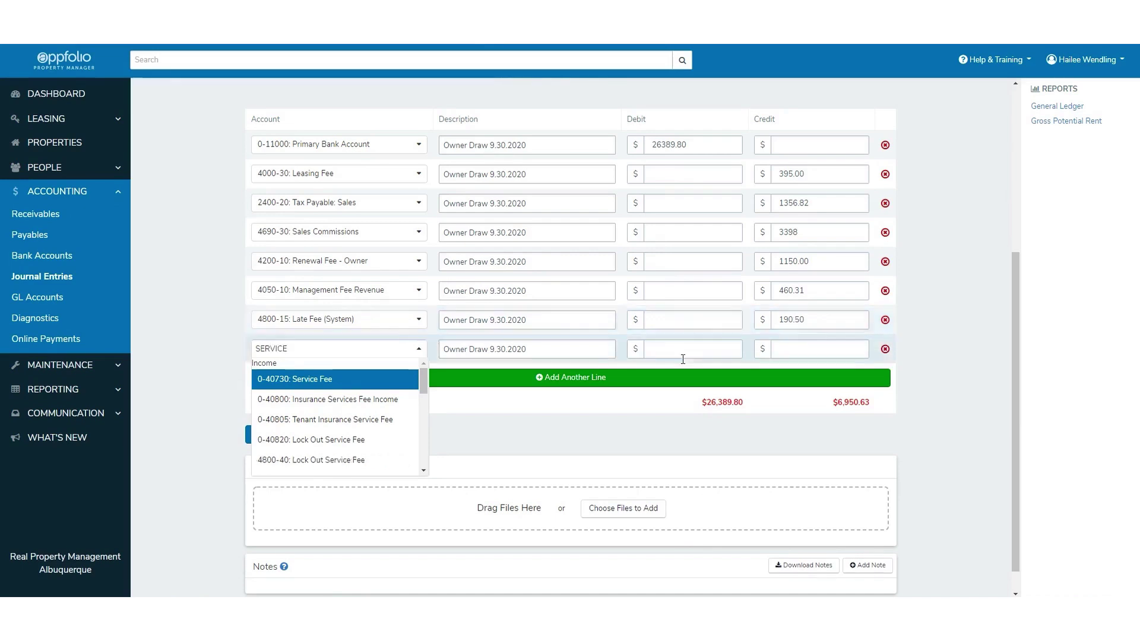
pyautogui.scroll(-2, 344, 450)
pyautogui.scroll(1, 333, 455)
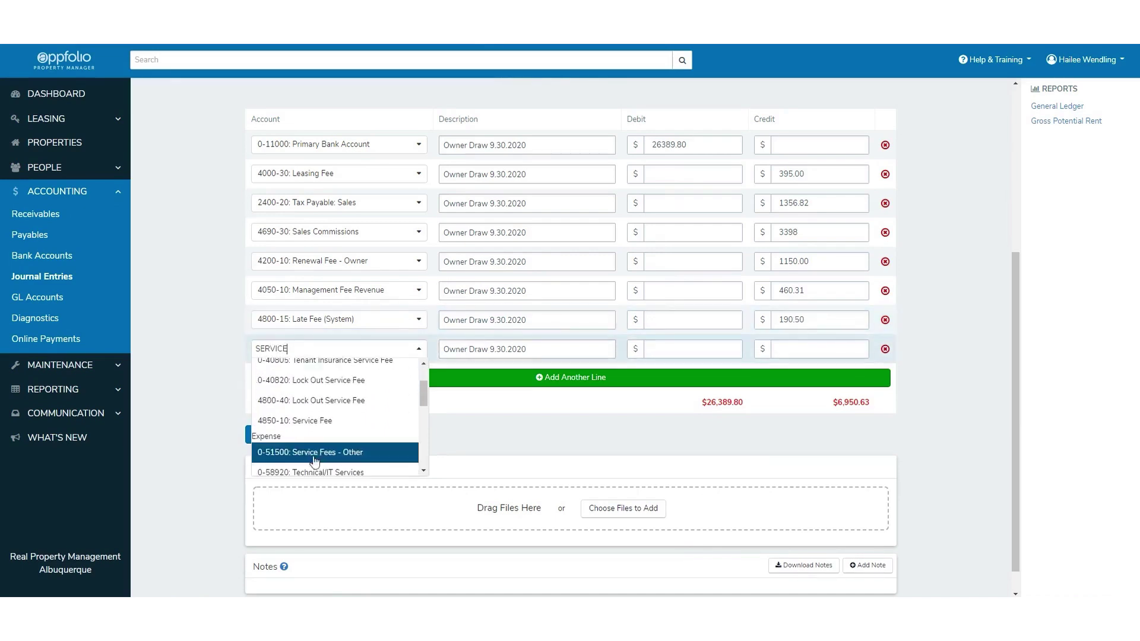
pyautogui.click(294, 421)
pyautogui.click(813, 350)
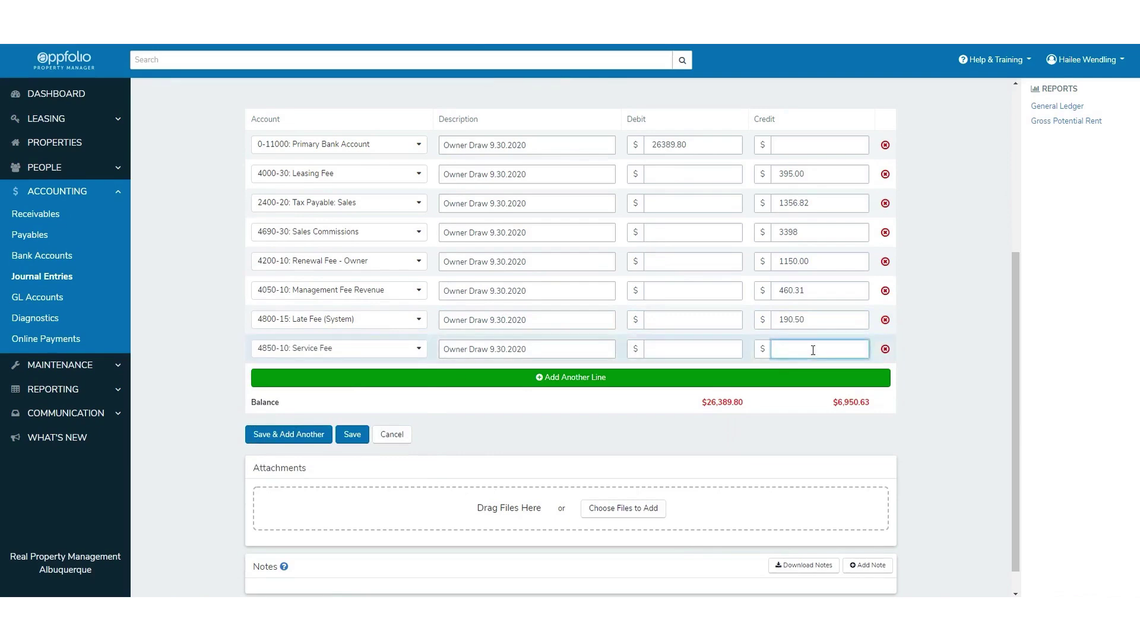
pyautogui.write('520')
pyautogui.press('Tab')
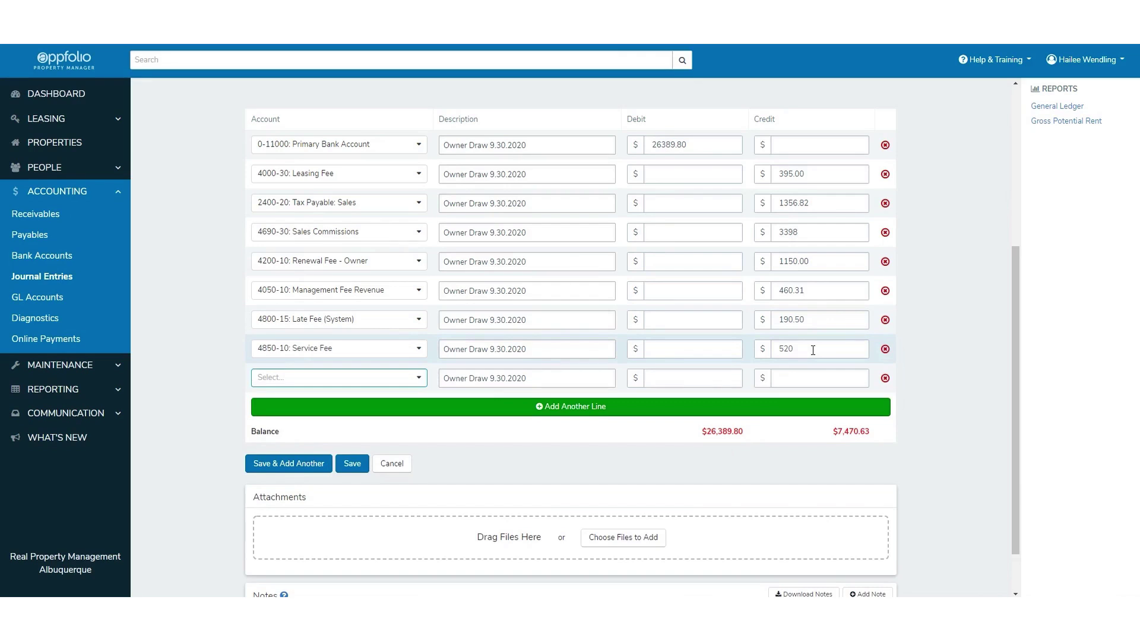
# Fill the ninth journal line with account 4700-20: Pet Fee and a credit of 450.
pyautogui.write('PET FE')
pyautogui.press('Down')
pyautogui.press('Return')
pyautogui.press('Tab')
pyautogui.press('Tab')
pyautogui.press('Tab')
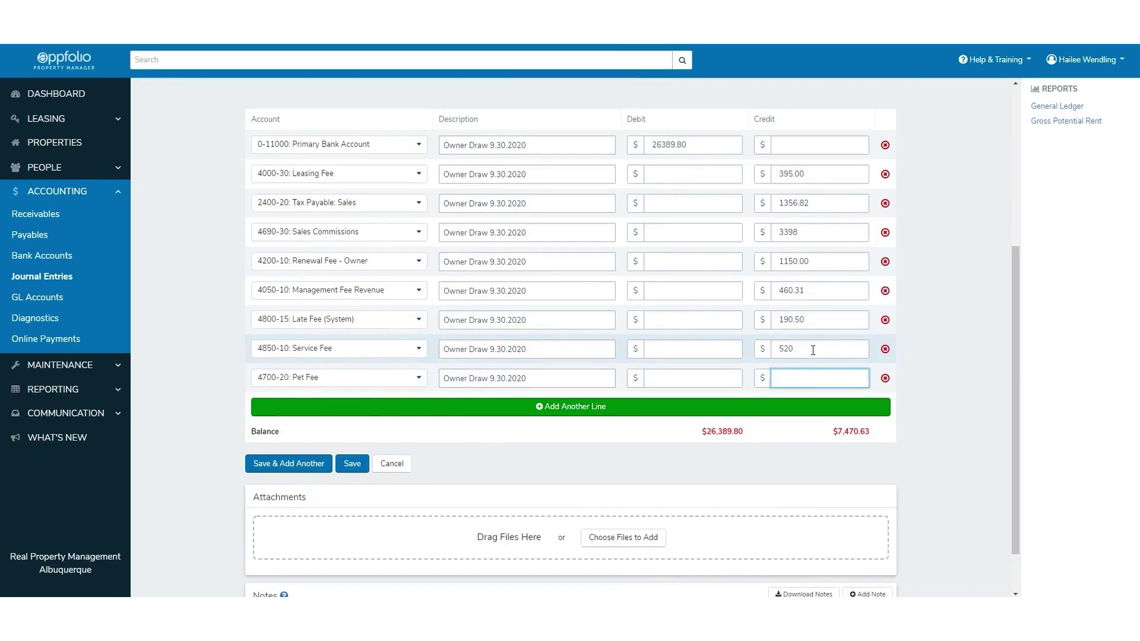
pyautogui.write('450')
pyautogui.press('Tab')
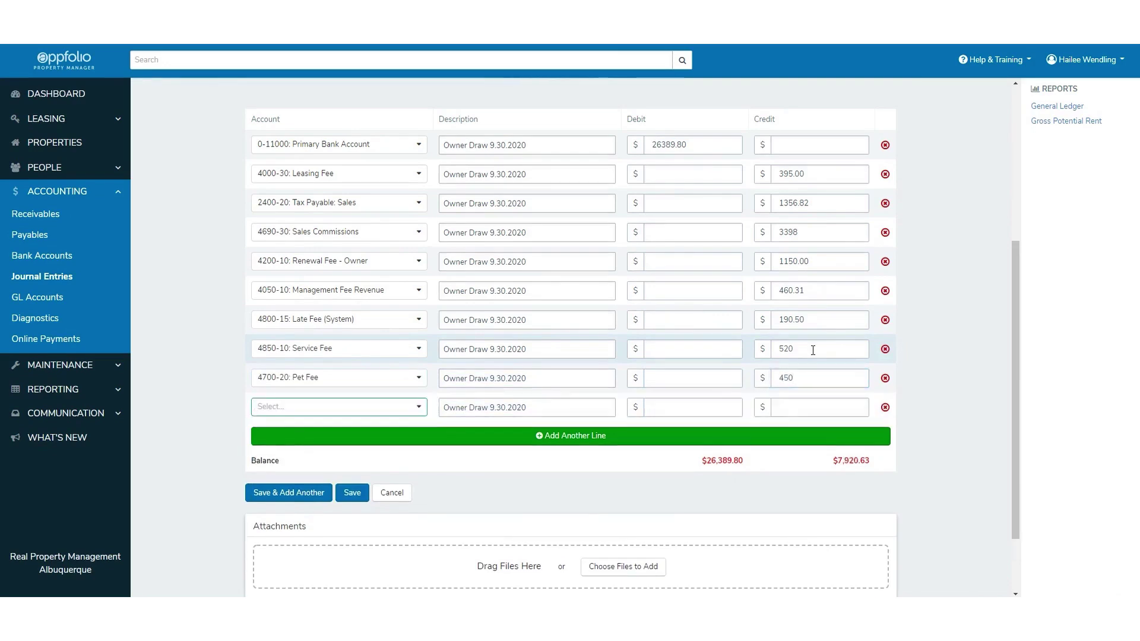
# Fill the tenth journal line with account 4800-30: Preventative Program Fee and a credit of 45.
pyautogui.write('PREVENTATIVE')
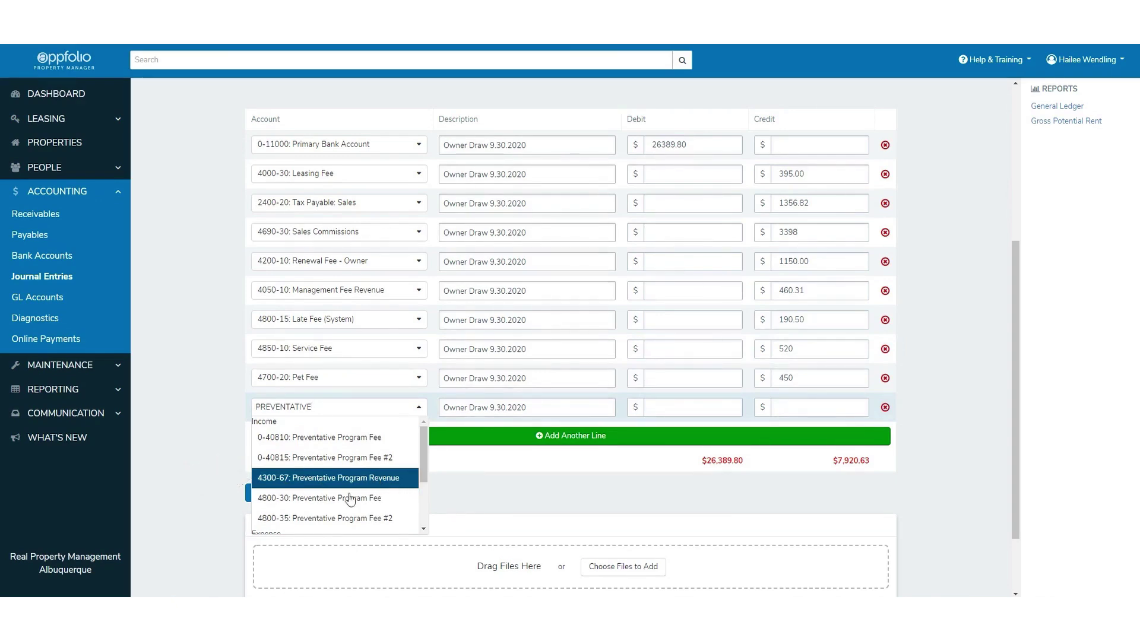
pyautogui.scroll(-1, 402, 506)
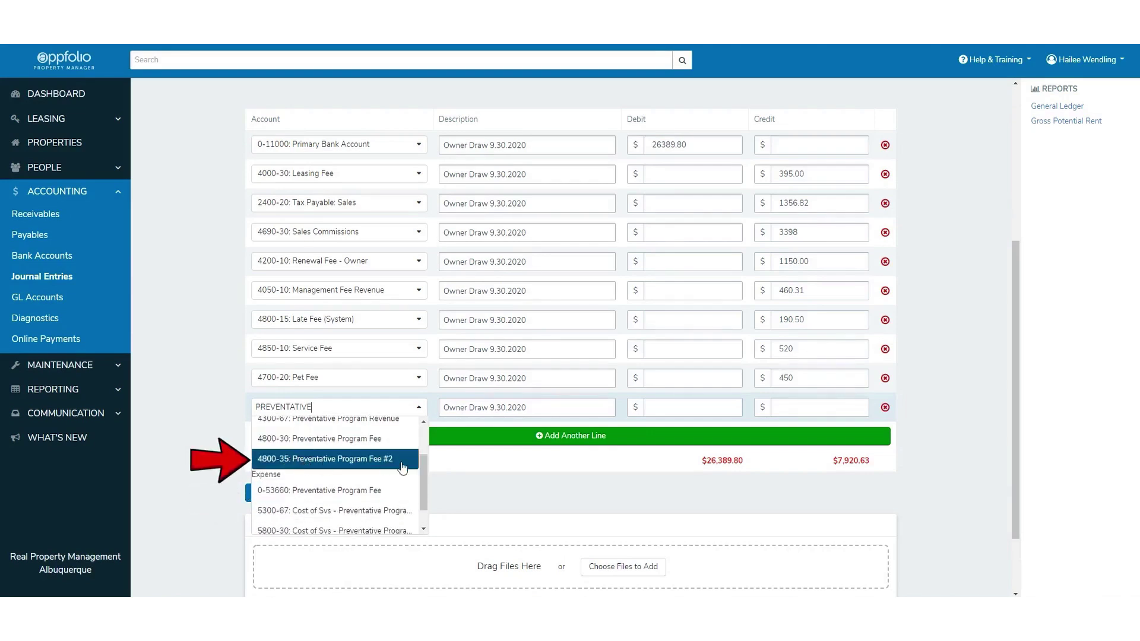
pyautogui.scroll(1, 403, 475)
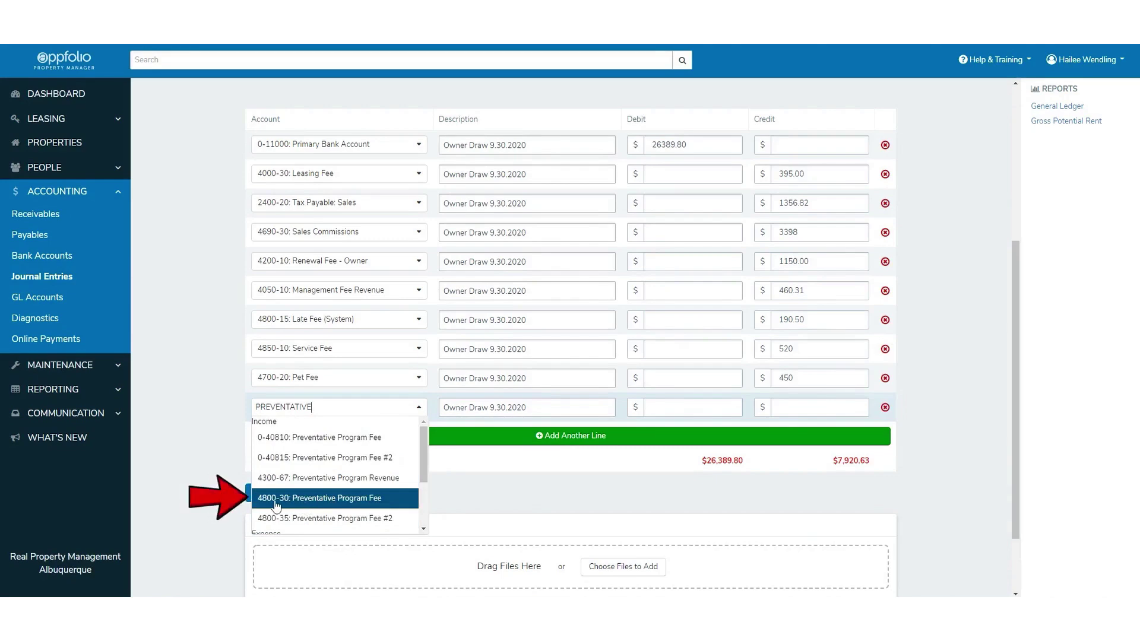
pyautogui.click(395, 506)
pyautogui.click(816, 404)
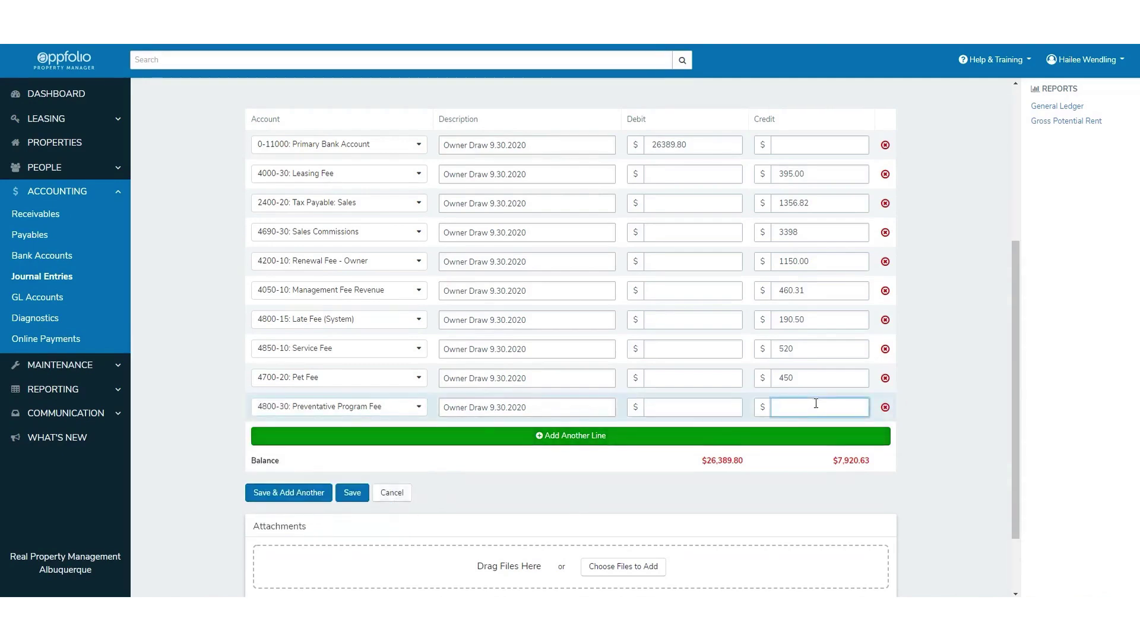
pyautogui.write('45')
pyautogui.press('Tab')
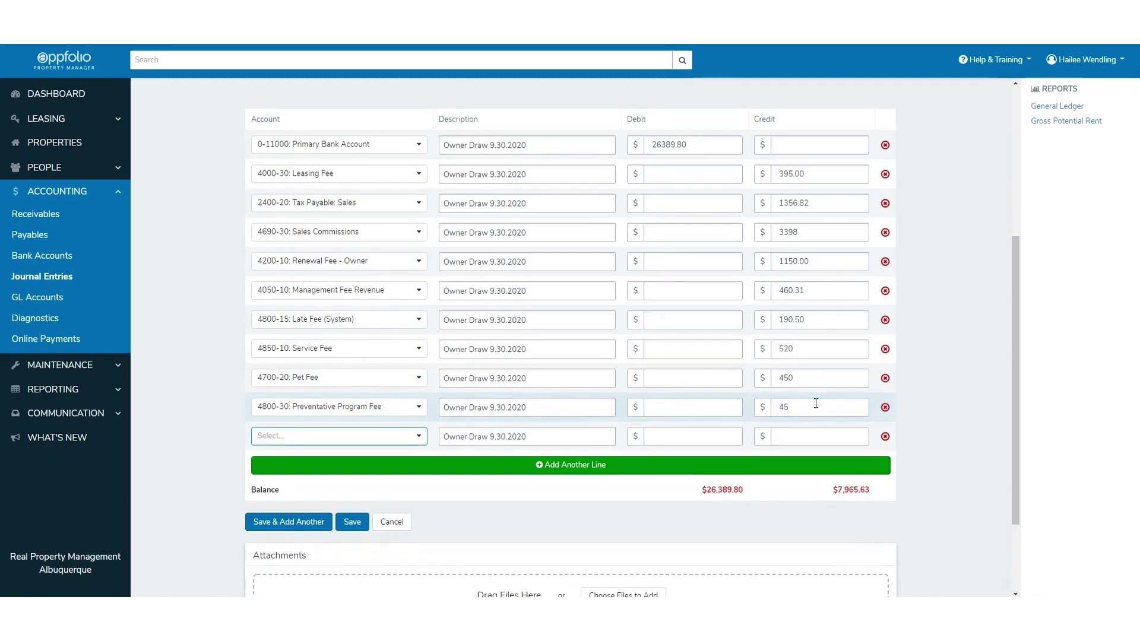
# Fill the eleventh journal line with account 4700-10: Application Fee and a credit of 1025.
pyautogui.write('APPLICAT')
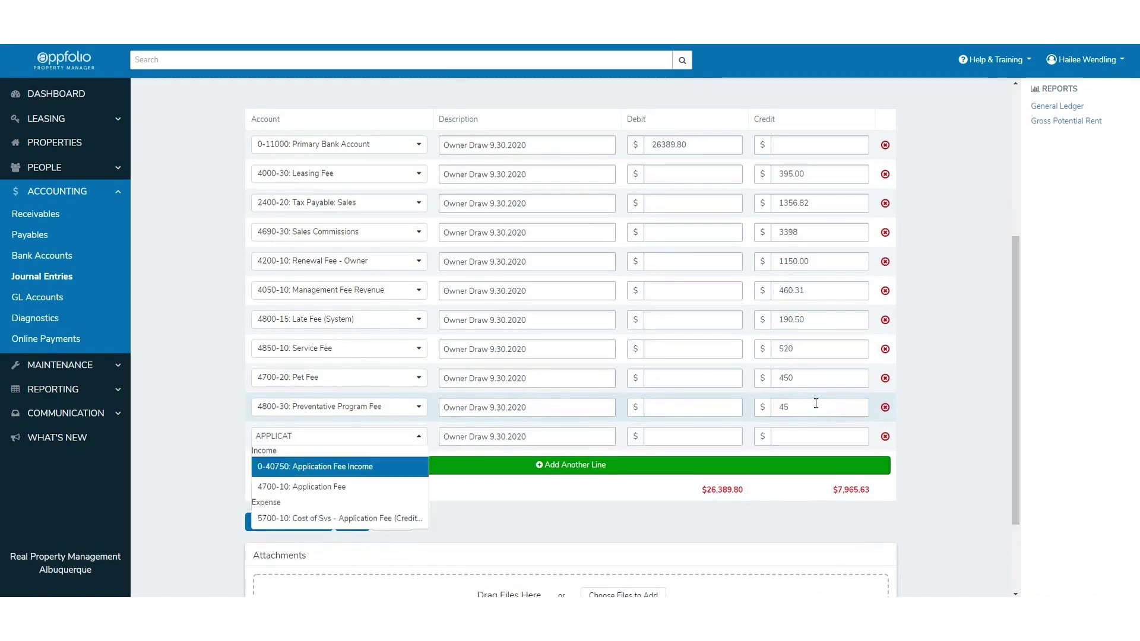
pyautogui.press('Down')
pyautogui.press('Tab')
pyautogui.press('Tab')
pyautogui.press('Tab')
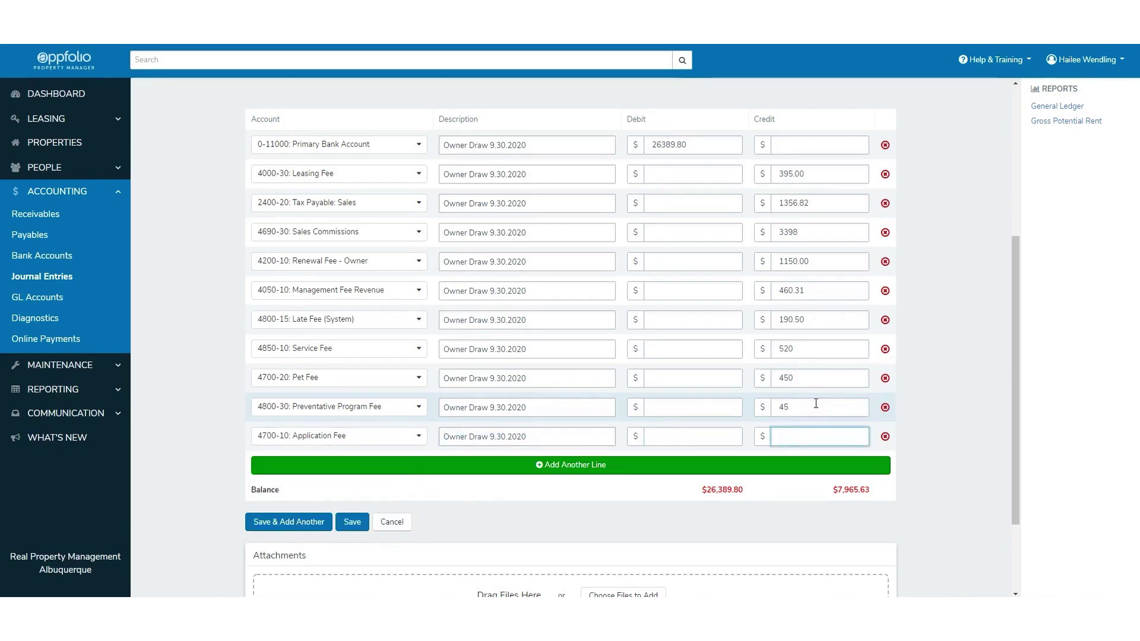
pyautogui.write('1025')
pyautogui.press('Tab')
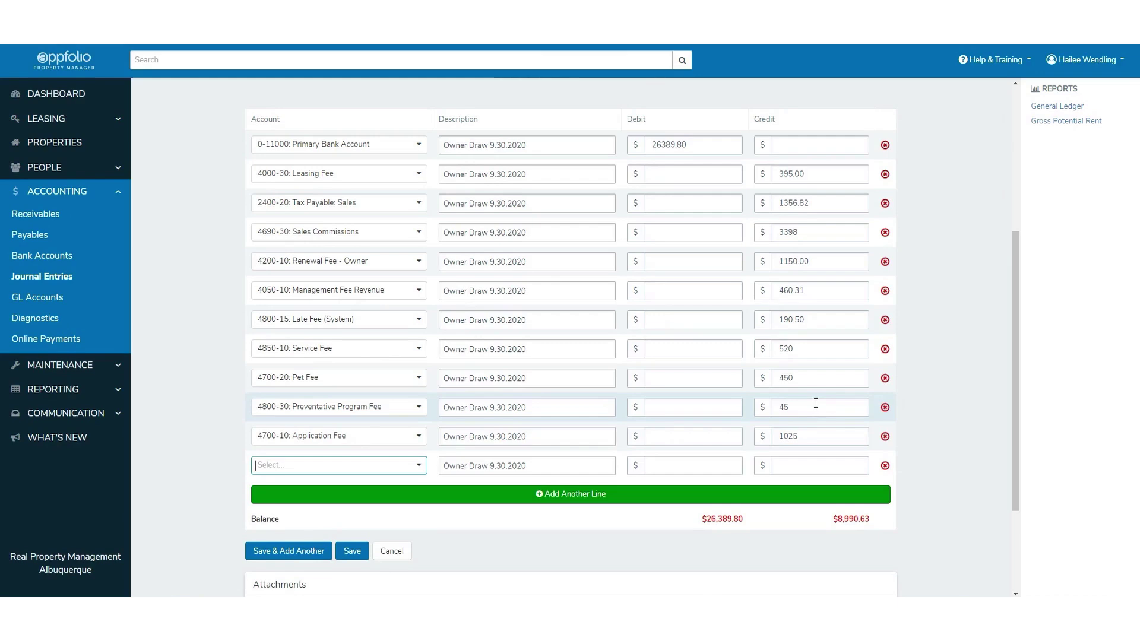
# Fill the twelfth journal line with account 4700-15: Administration Fee and a credit of 400.
pyautogui.write('ADMIN')
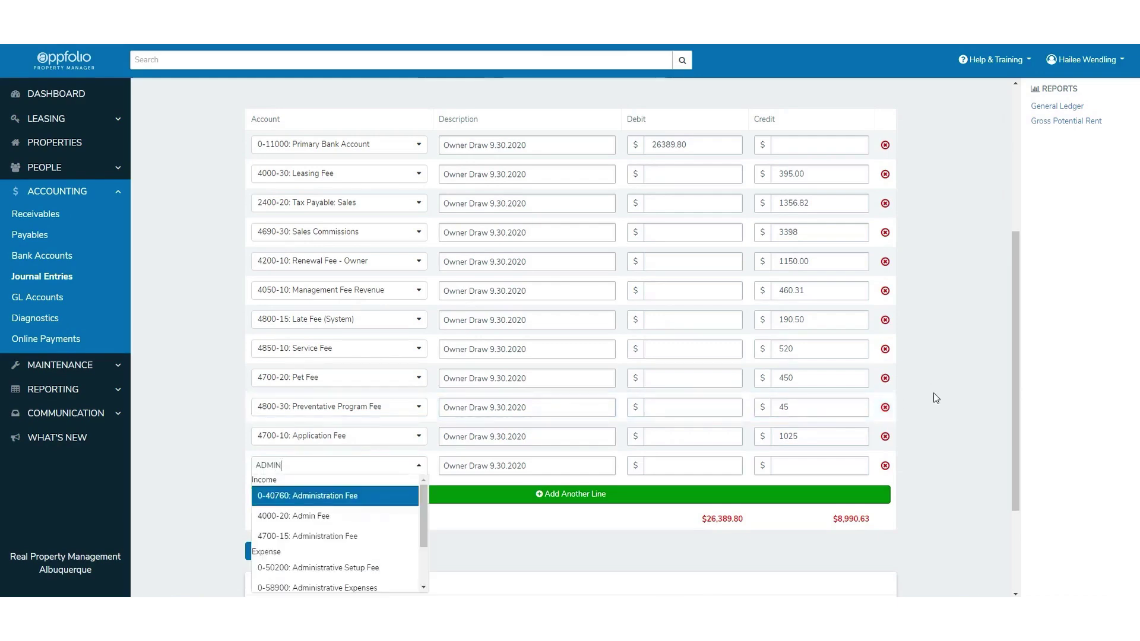
pyautogui.scroll(-3, 934, 394)
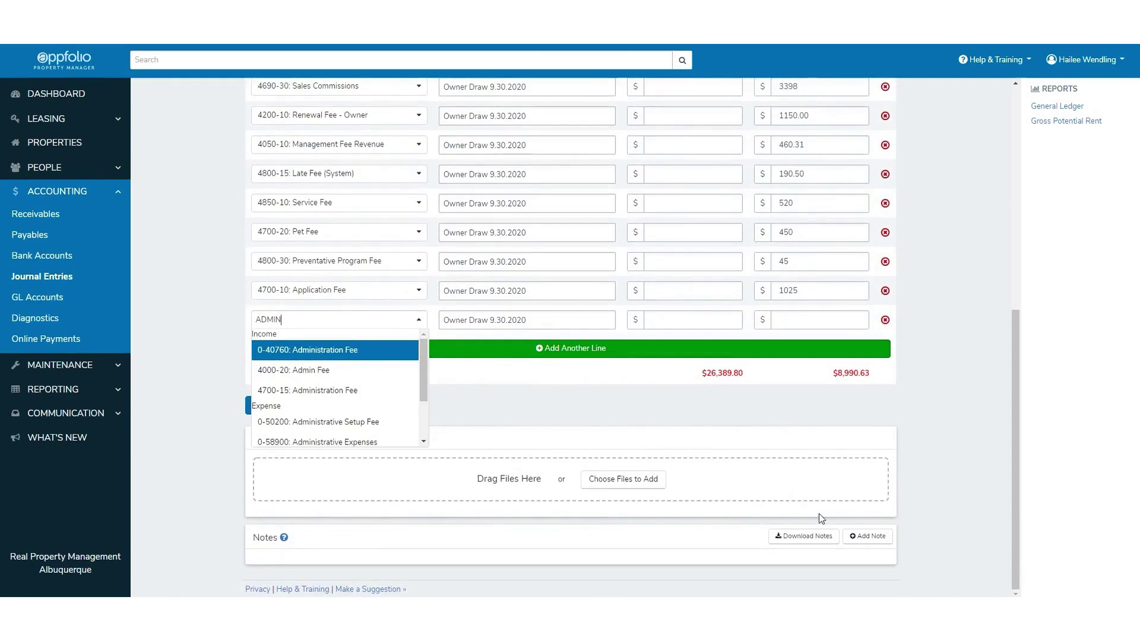
pyautogui.click(365, 397)
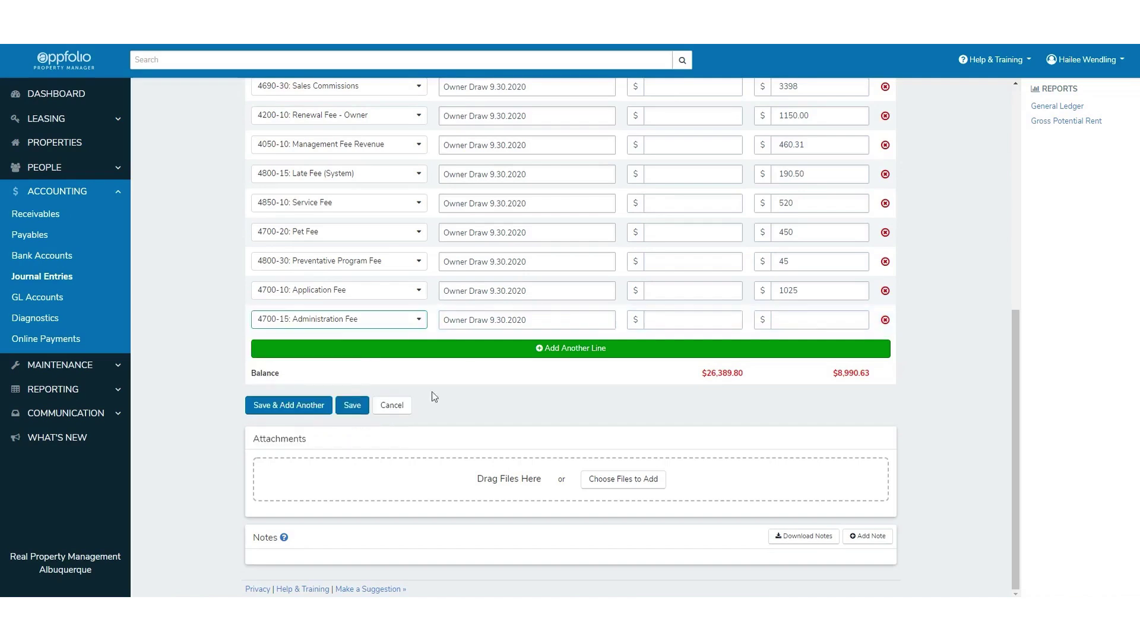
pyautogui.click(839, 316)
pyautogui.write('400')
pyautogui.press('Tab')
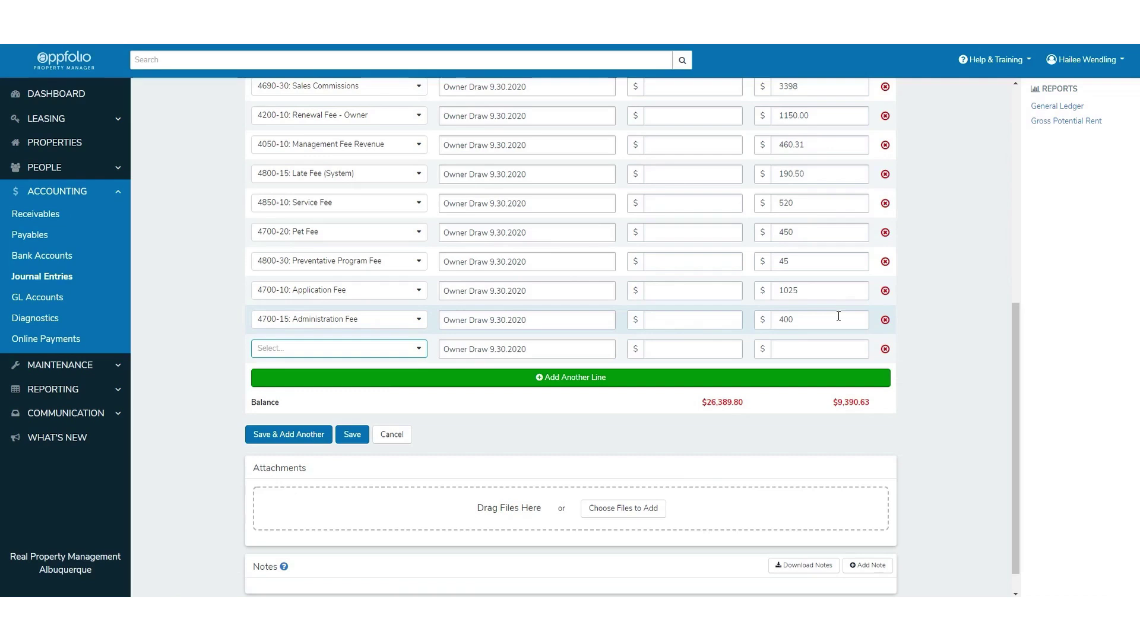
# Set the thirteenth journal line's account to 4150-90: Utilities Revenue.
pyautogui.write('UTILITI')
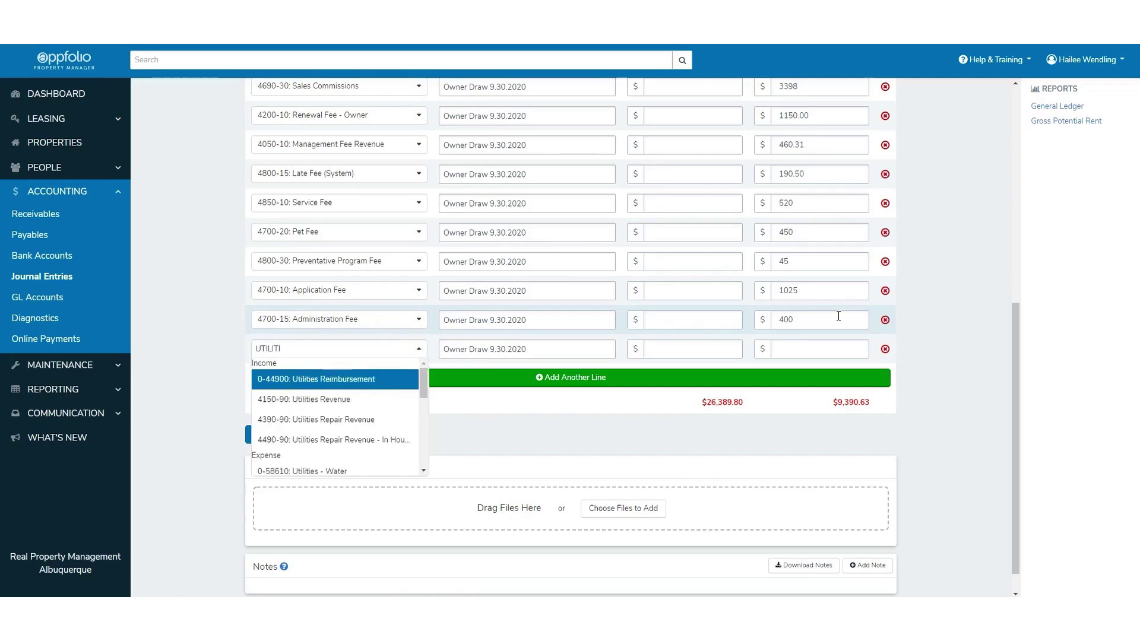
pyautogui.press('Down')
pyautogui.press('Return')
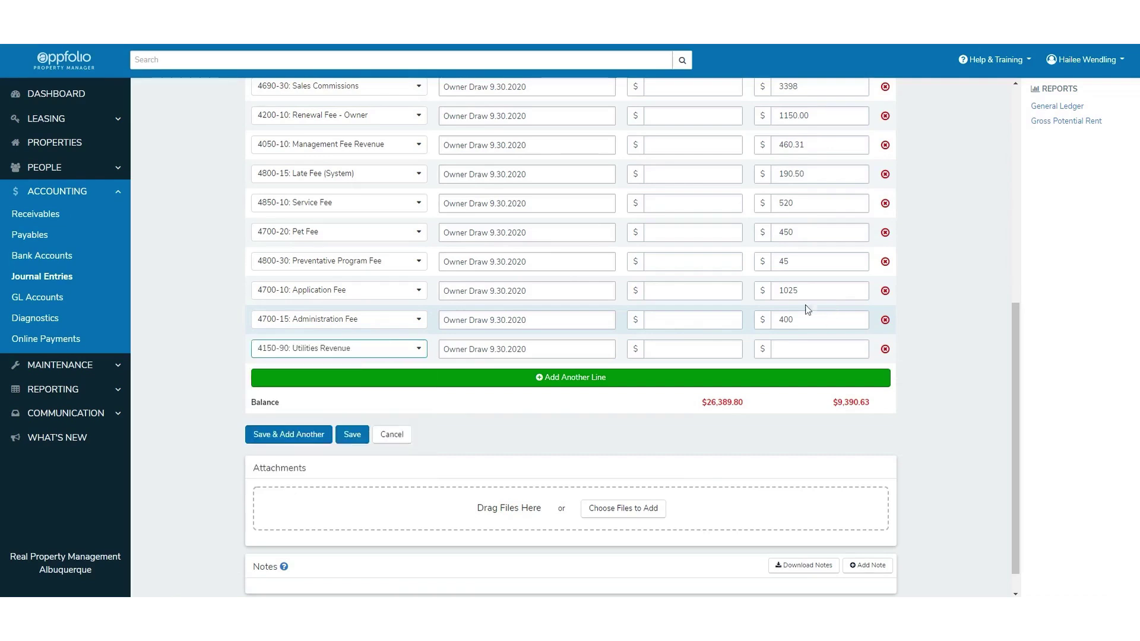
# Check the utilities gas and electricity rows in the Check Register Detail report, and credit 159.02 on the thirteenth journal line.
pyautogui.click(380, 24)
pyautogui.scroll(-2, 880, 503)
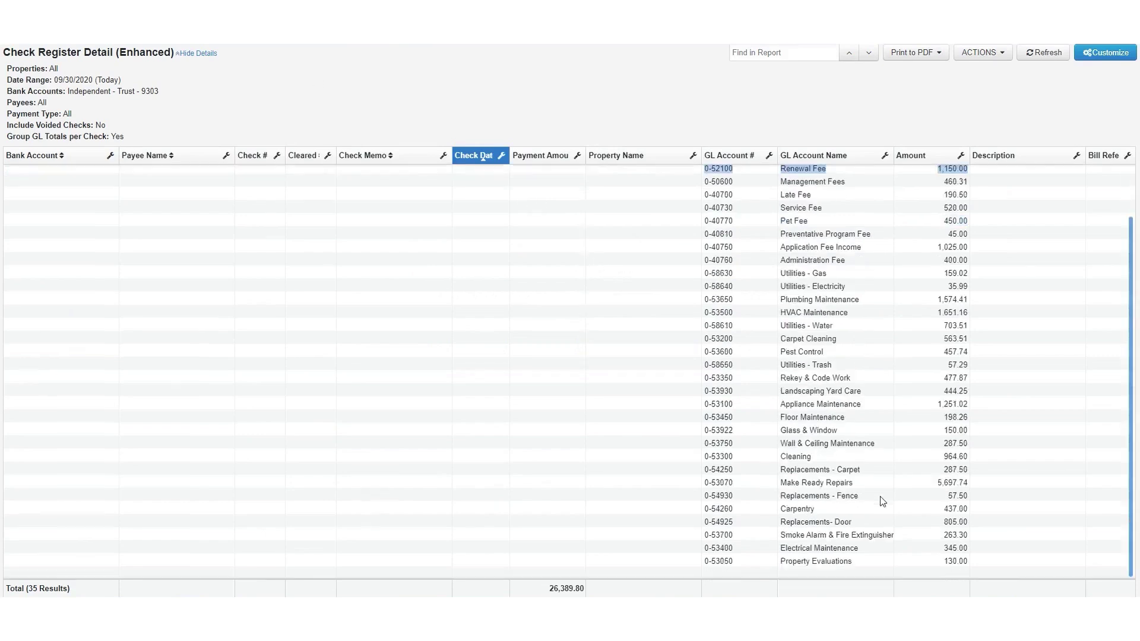
pyautogui.moveTo(707, 282); pyautogui.dragTo(981, 293)
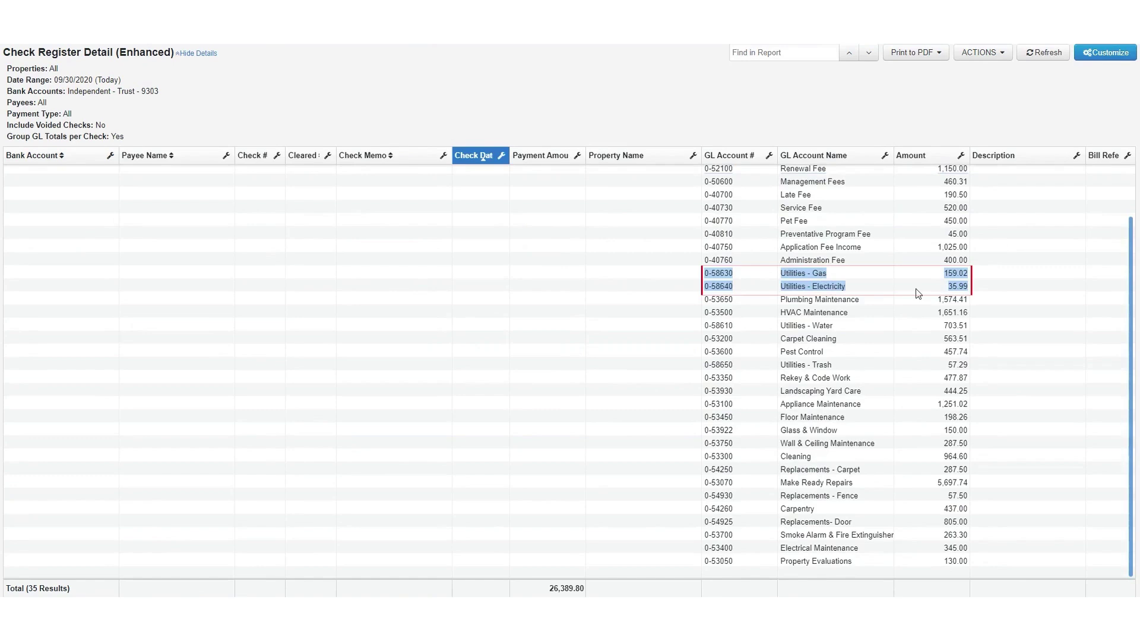
pyautogui.hotkey('alt', 'Tab')
pyautogui.click(283, 343)
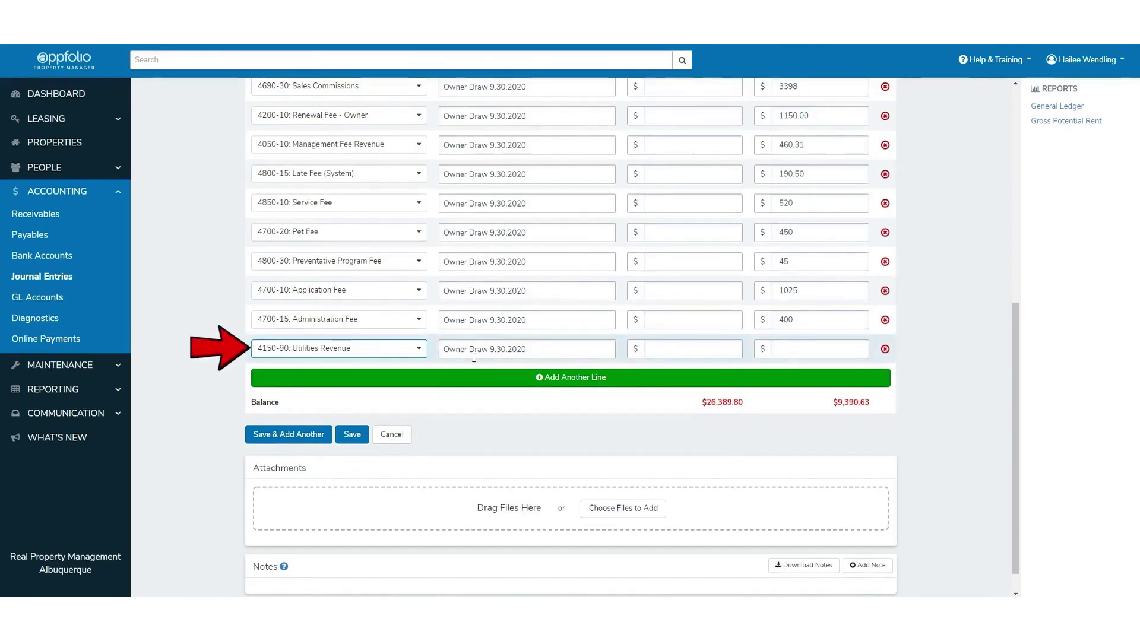
pyautogui.click(823, 347)
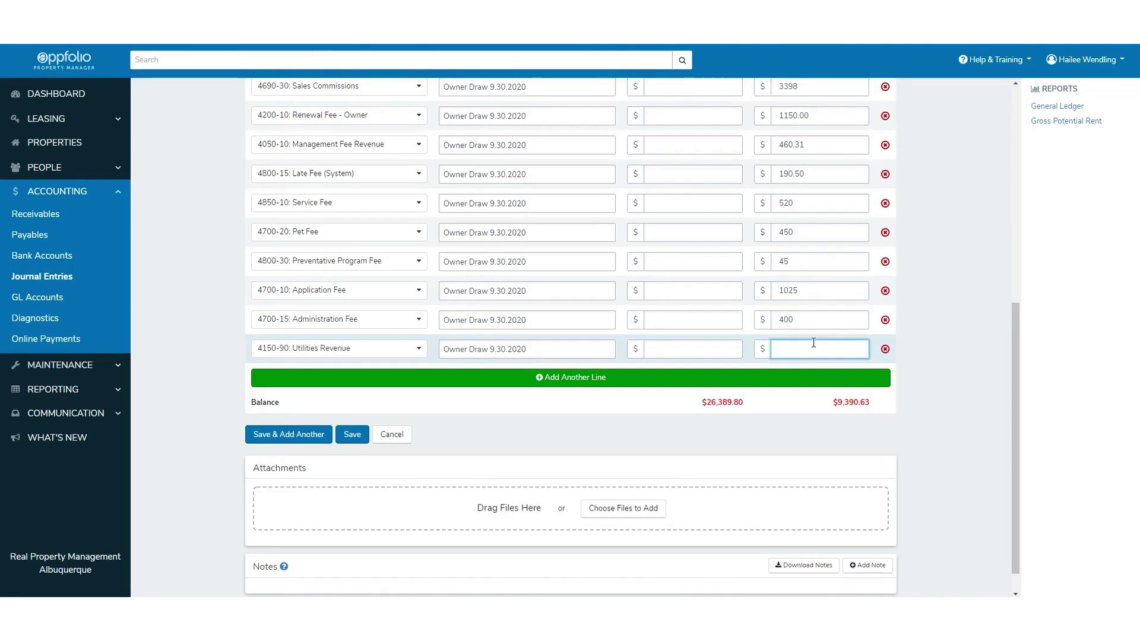
pyautogui.write('159.02')
pyautogui.press('Tab')
# Fill the fourteenth journal line with account 4150-90: Utilities Revenue and a credit of 35.99.
pyautogui.write('UTILIT')
pyautogui.press('Down')
pyautogui.press('Return')
pyautogui.press('Tab')
pyautogui.press('Tab')
pyautogui.press('Tab')
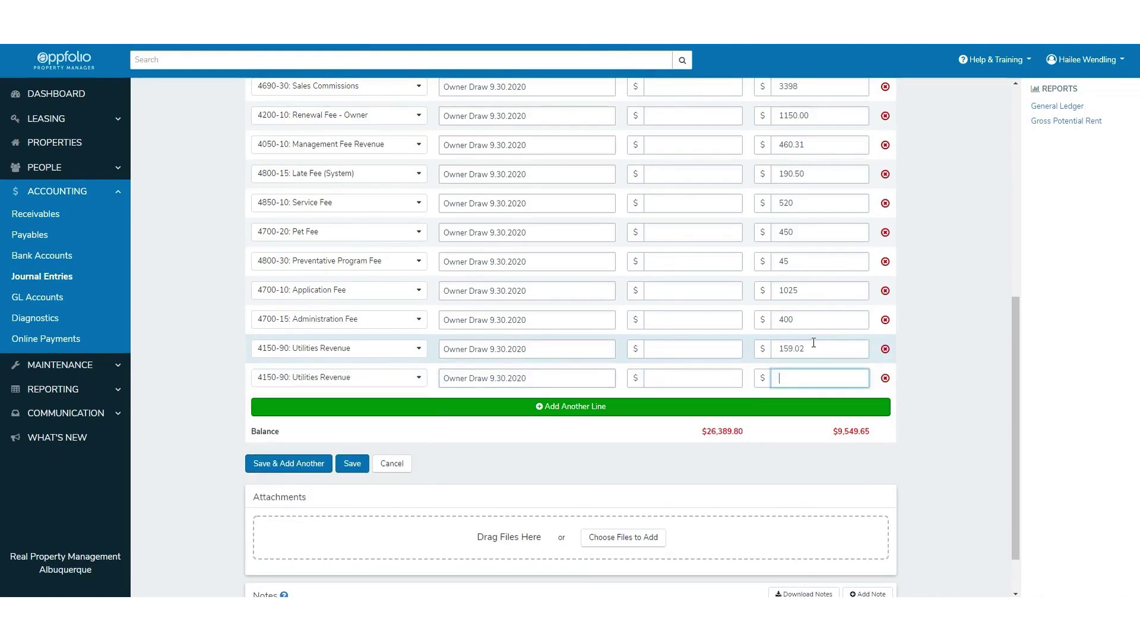
pyautogui.write('35.99')
pyautogui.press('Tab')
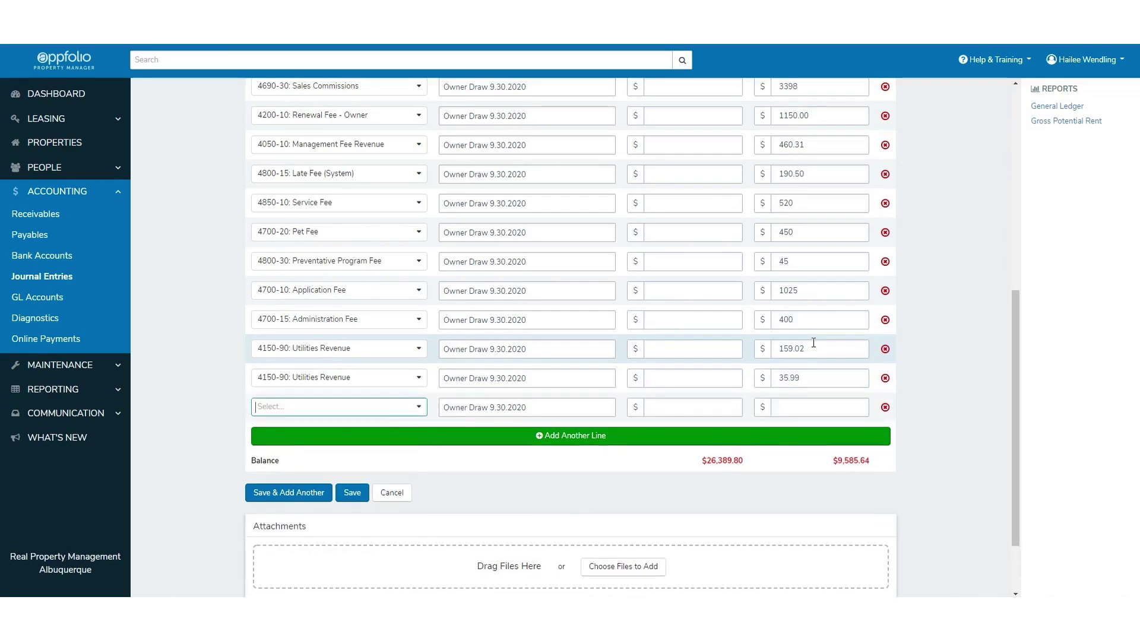
# Fill the fifteenth journal line with account 4300-65: Plumbing Revenue and a credit of 1574.41.
pyautogui.write('PLUMBING')
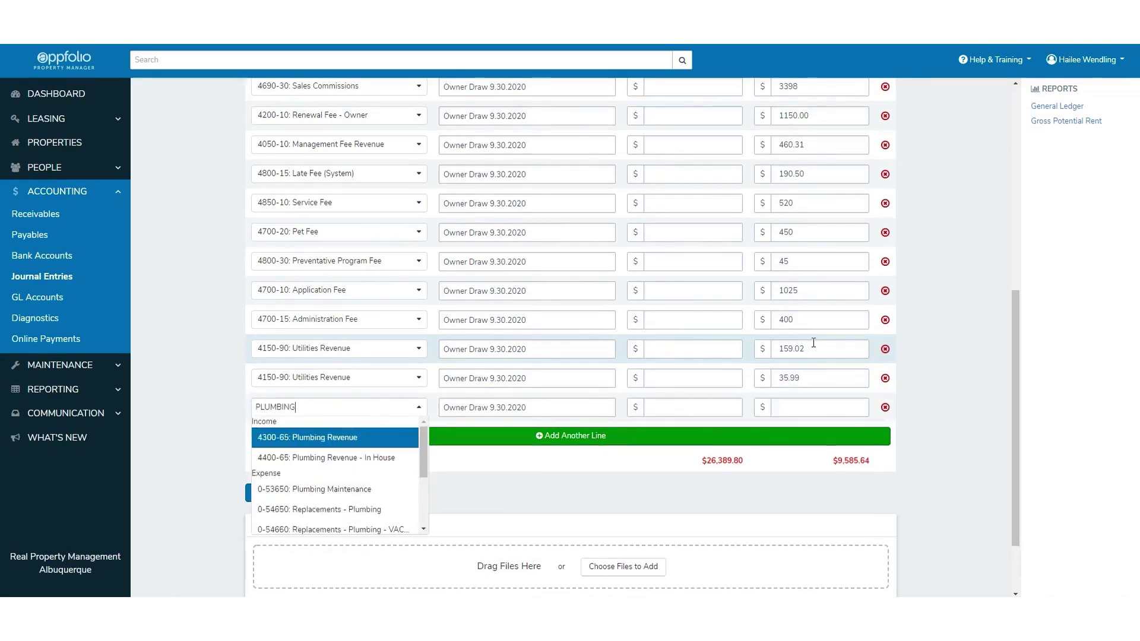
pyautogui.press('Tab')
pyautogui.press('Tab')
pyautogui.press('Tab')
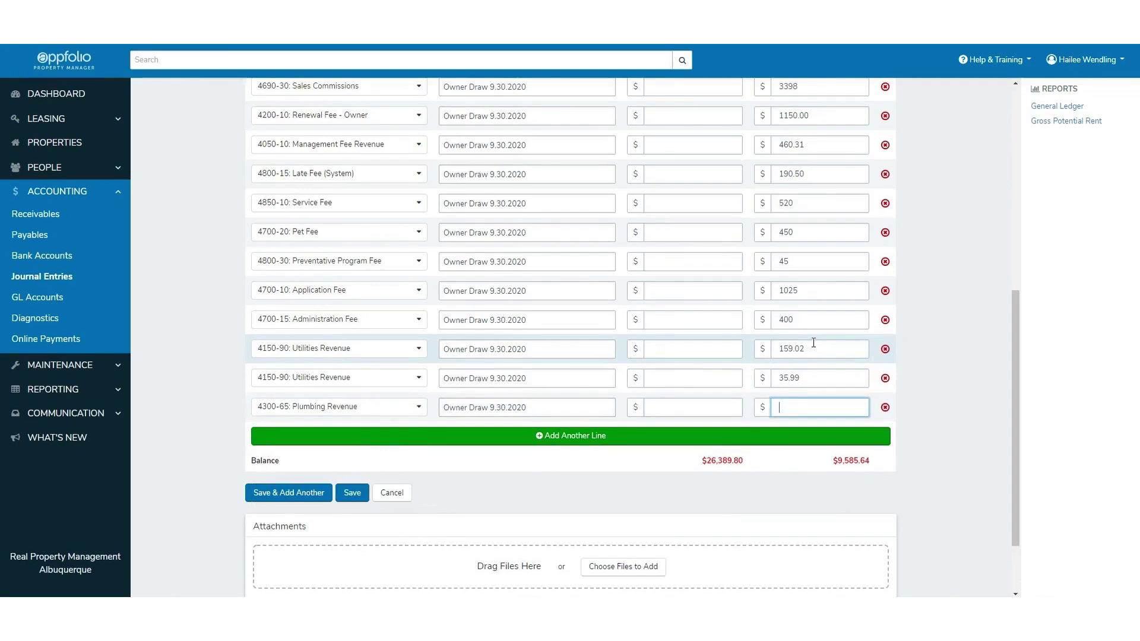
pyautogui.write('1574.41')
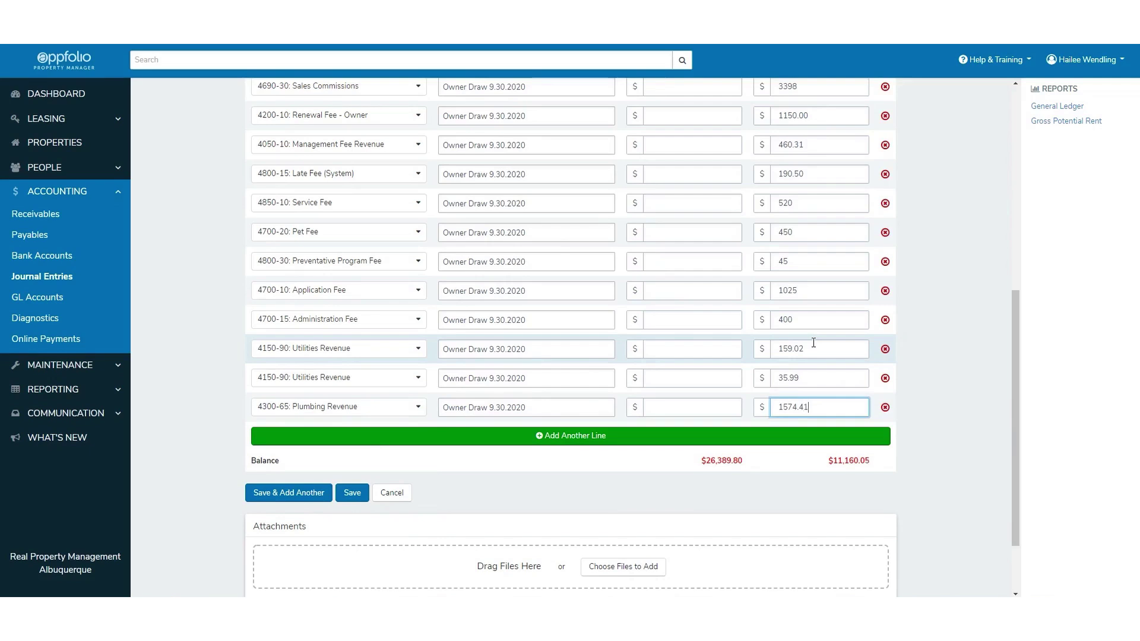
pyautogui.press('Tab')
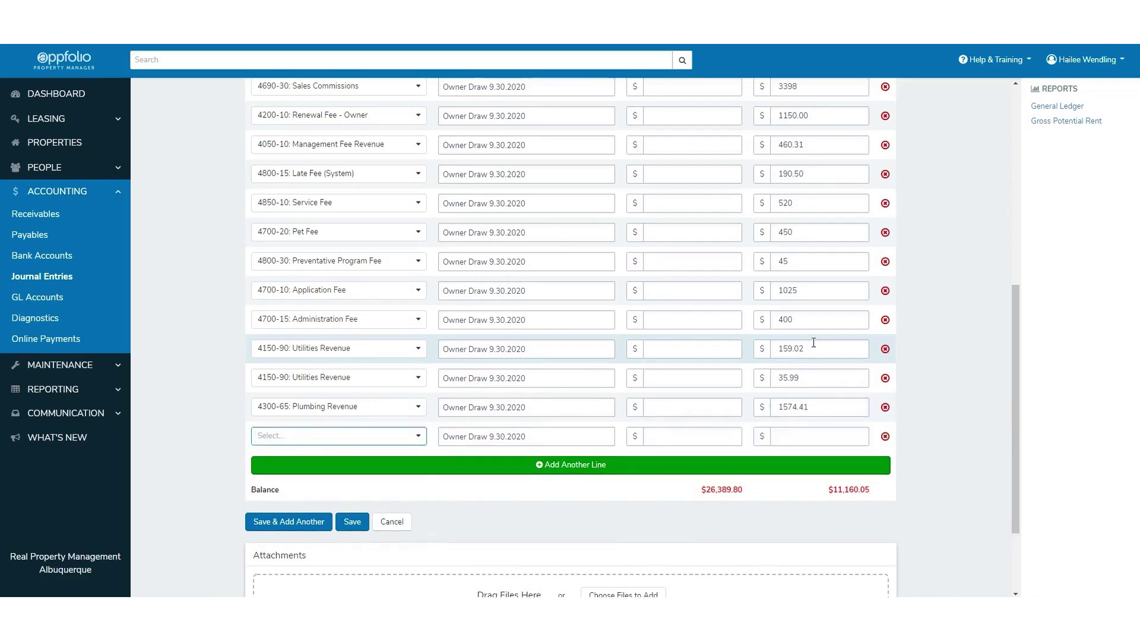
# Fill the sixteenth journal line with account 4300-50: HVAC Revenue and a credit of 1651.16.
pyautogui.write('HVAC')
pyautogui.press('Tab')
pyautogui.press('Tab')
pyautogui.press('Tab')
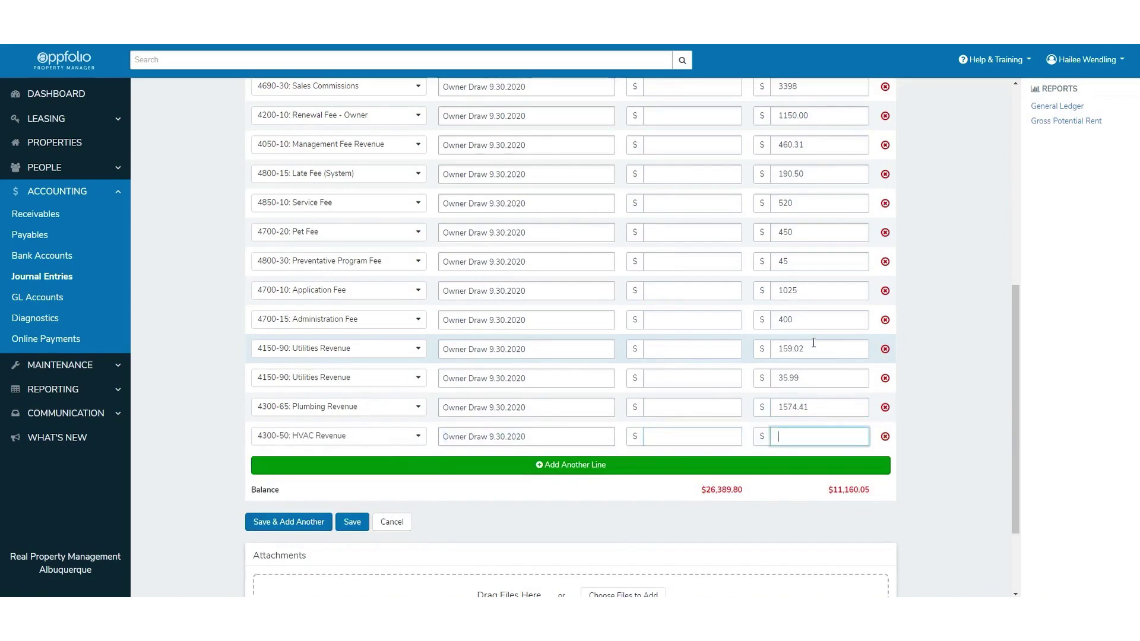
pyautogui.write('1651.16')
pyautogui.press('Tab')
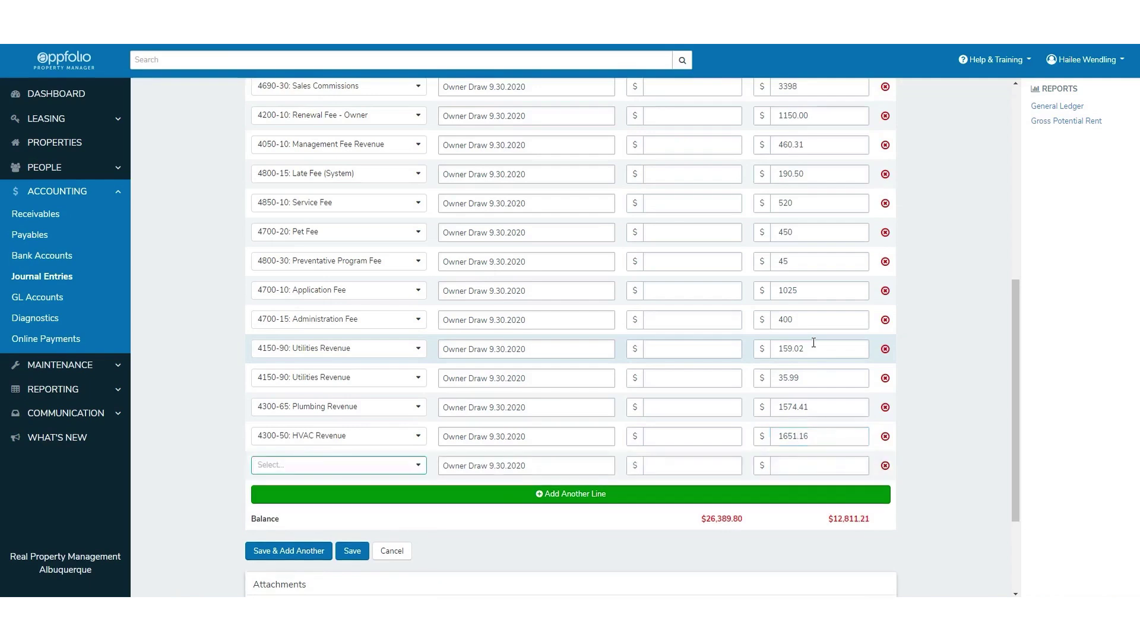
# Fill the seventeenth journal line with account 4150-90: Utilities Revenue and a credit of 703.51.
pyautogui.write('UTILITIES')
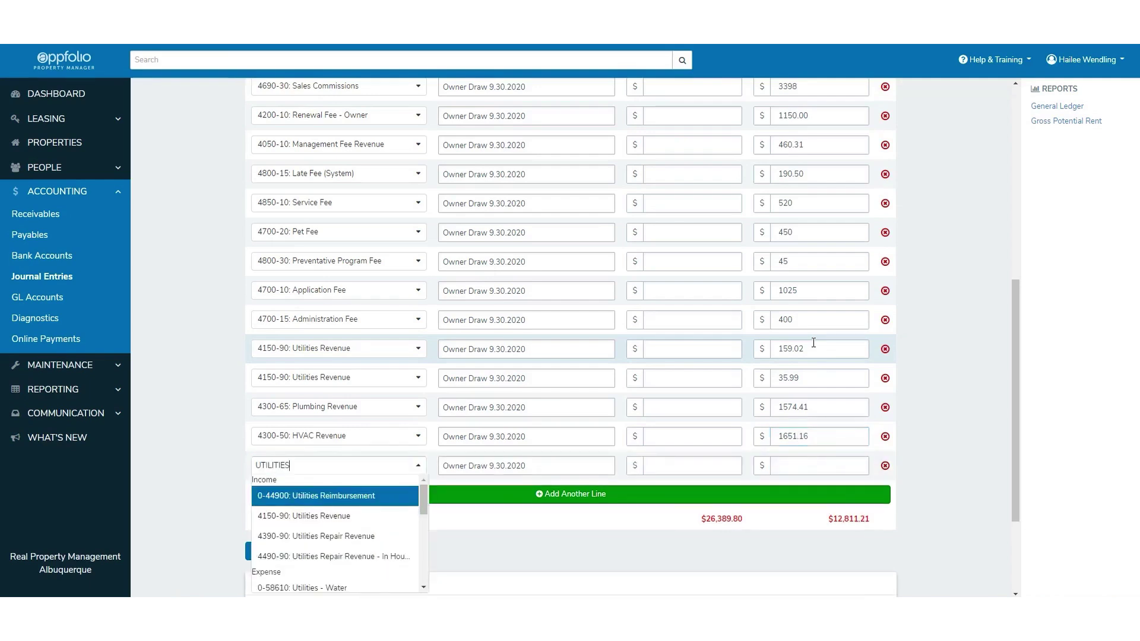
pyautogui.press('Down')
pyautogui.press('Tab')
pyautogui.press('Tab')
pyautogui.press('Tab')
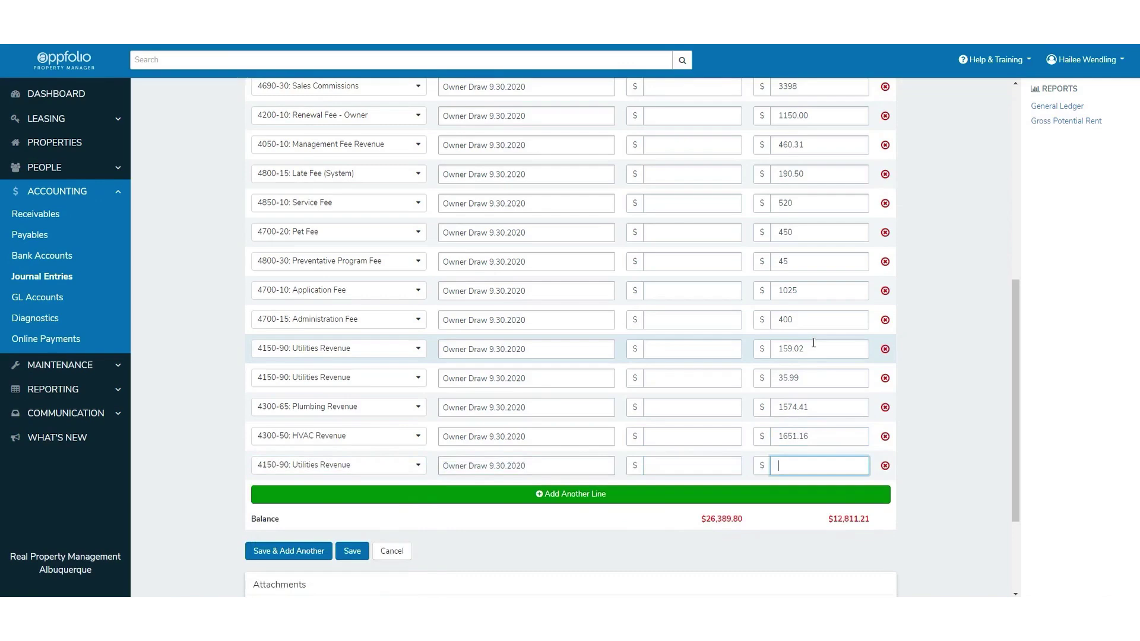
pyautogui.write('703.51')
pyautogui.press('Tab')
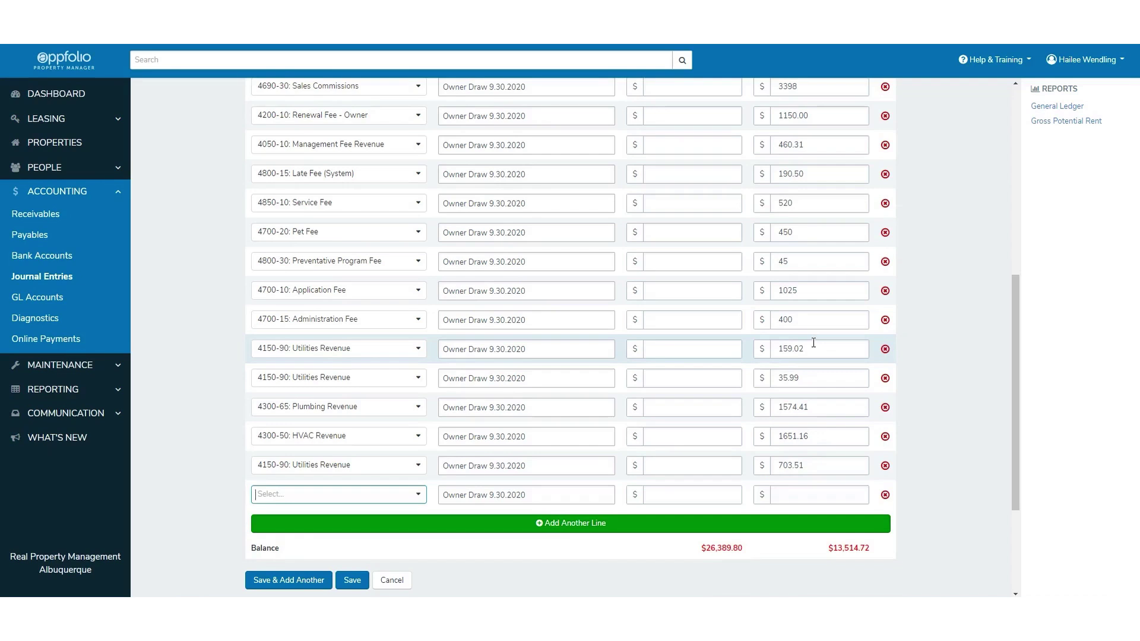
# Fill the eighteenth journal line with account 4300-20: Carpet Cleaning Revenue and a credit of 563.51.
pyautogui.write('CARPET')
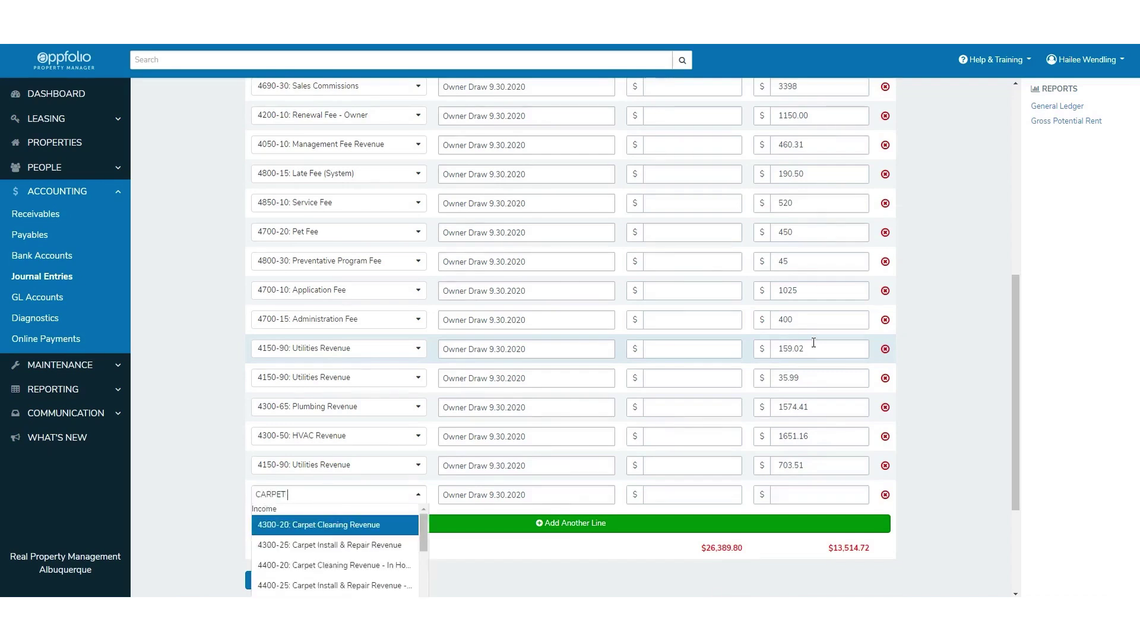
pyautogui.press('Tab')
pyautogui.press('Tab')
pyautogui.press('Tab')
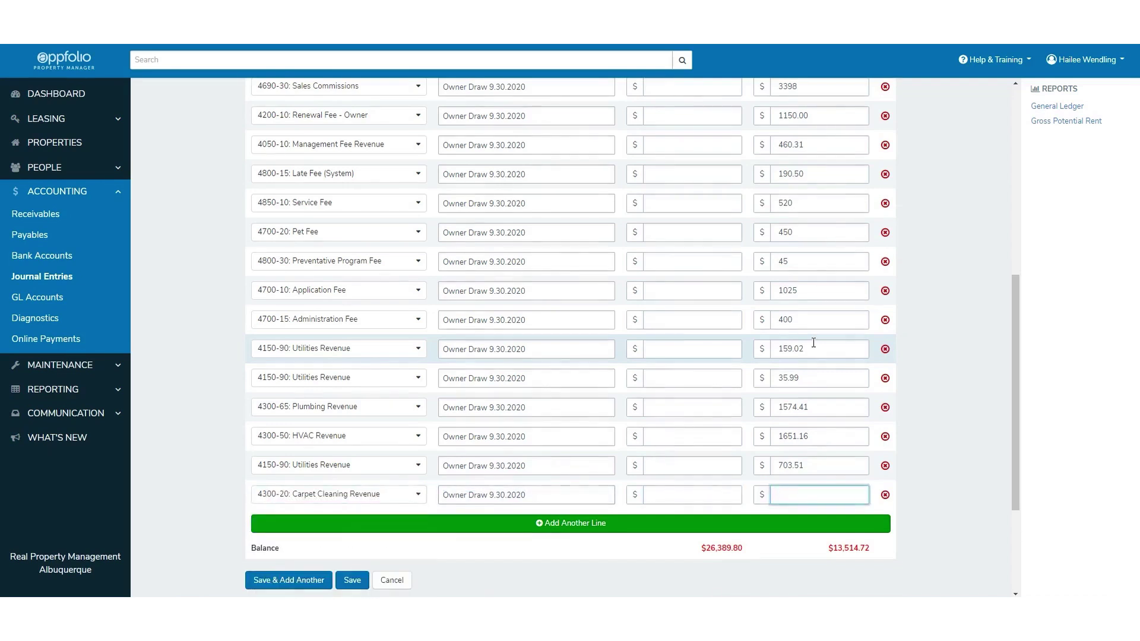
pyautogui.write('563.51')
pyautogui.press('Tab')
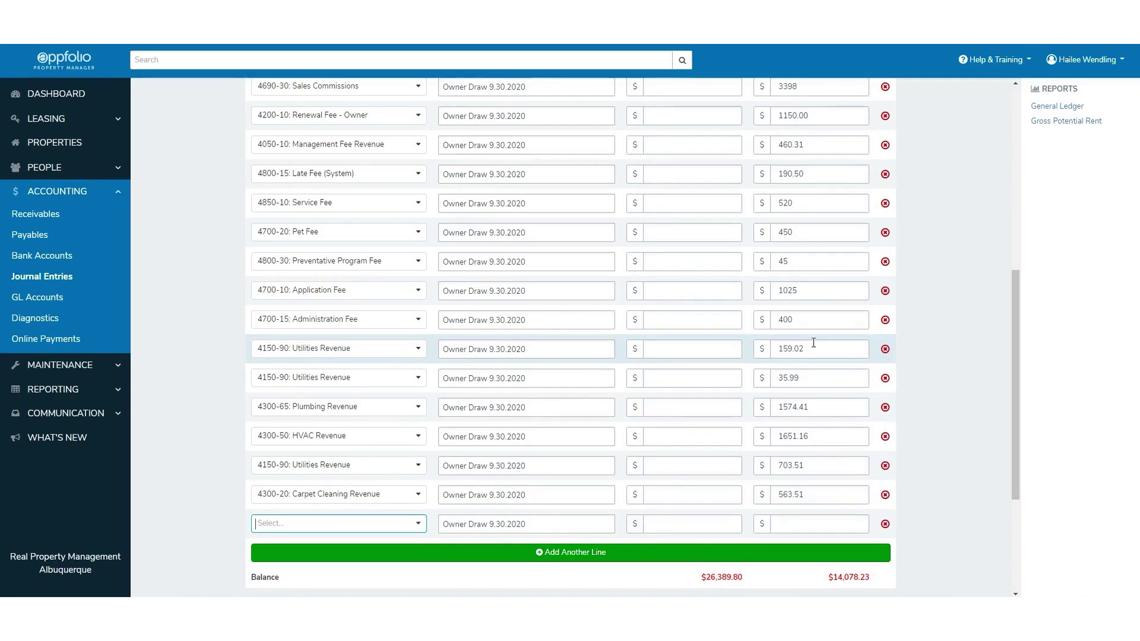
# Fill the nineteenth journal line with account 4300-60: Pest Control Revenue and a credit of 457.74.
pyautogui.write('PEST')
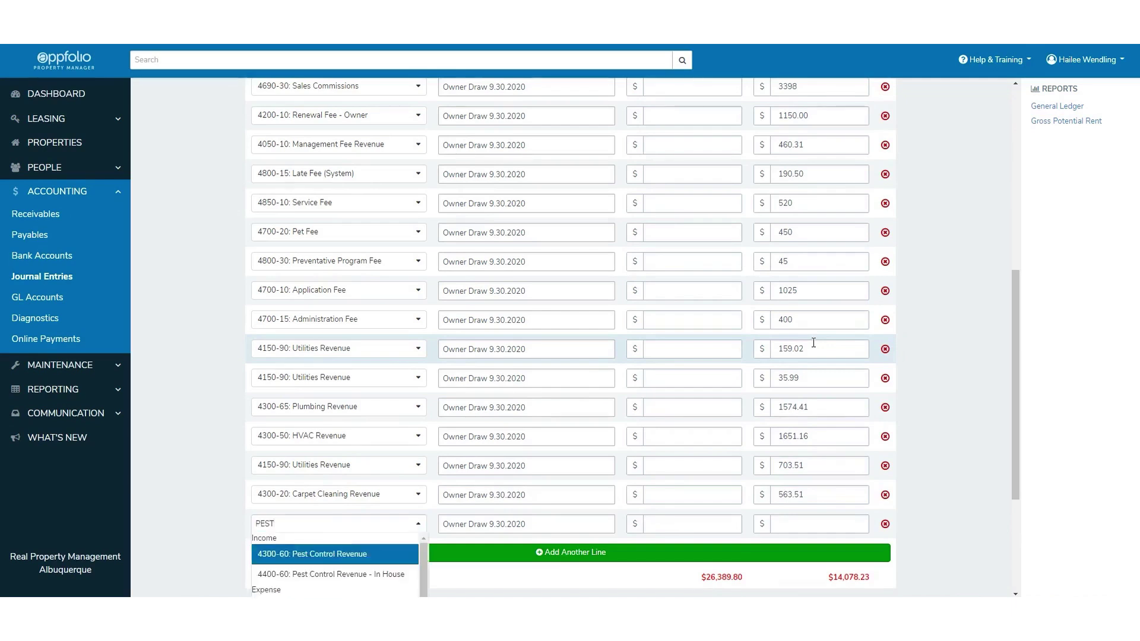
pyautogui.press('Tab')
pyautogui.press('Tab')
pyautogui.press('Tab')
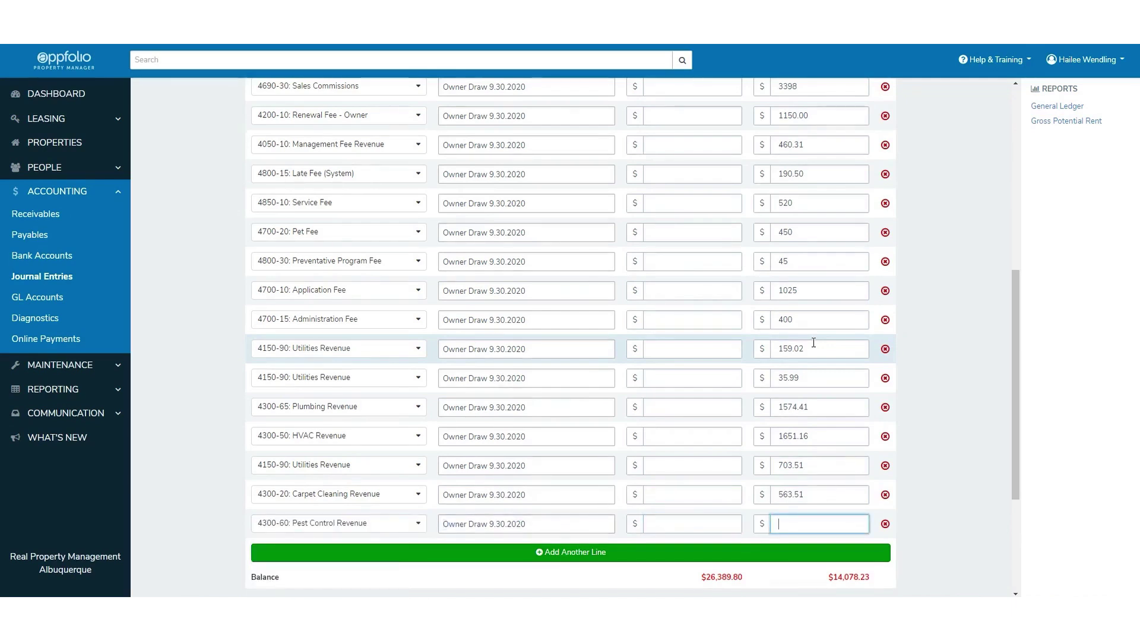
pyautogui.write('457.74')
pyautogui.press('Tab')
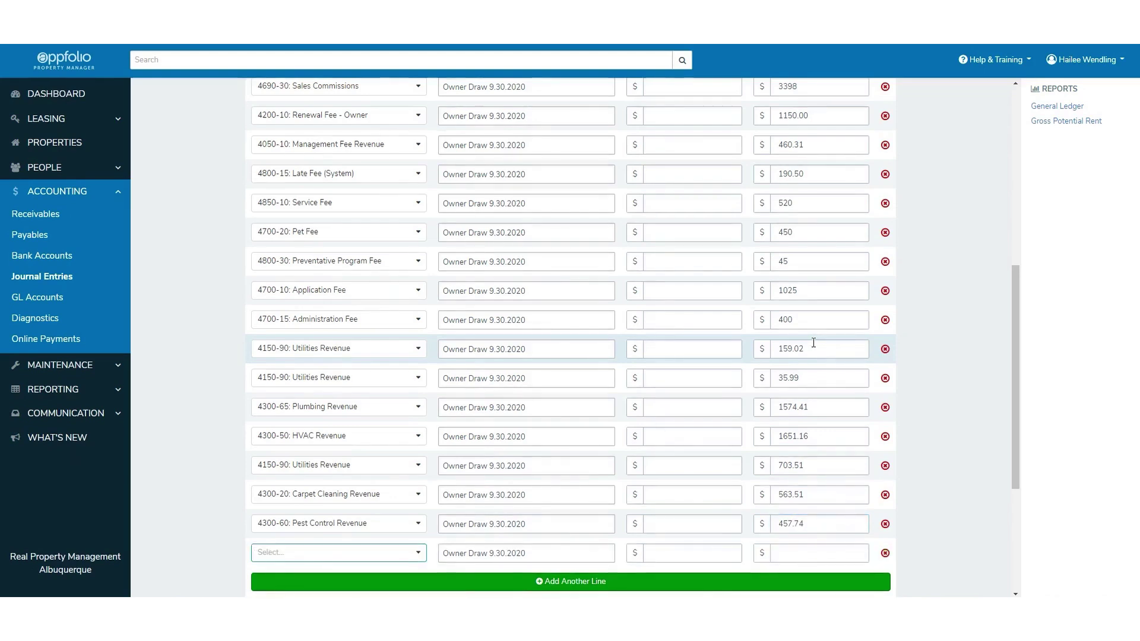
# Fill the twentieth journal line with account 4150-90: Utilities Revenue and a credit of 57.29.
pyautogui.write('UTILITIES')
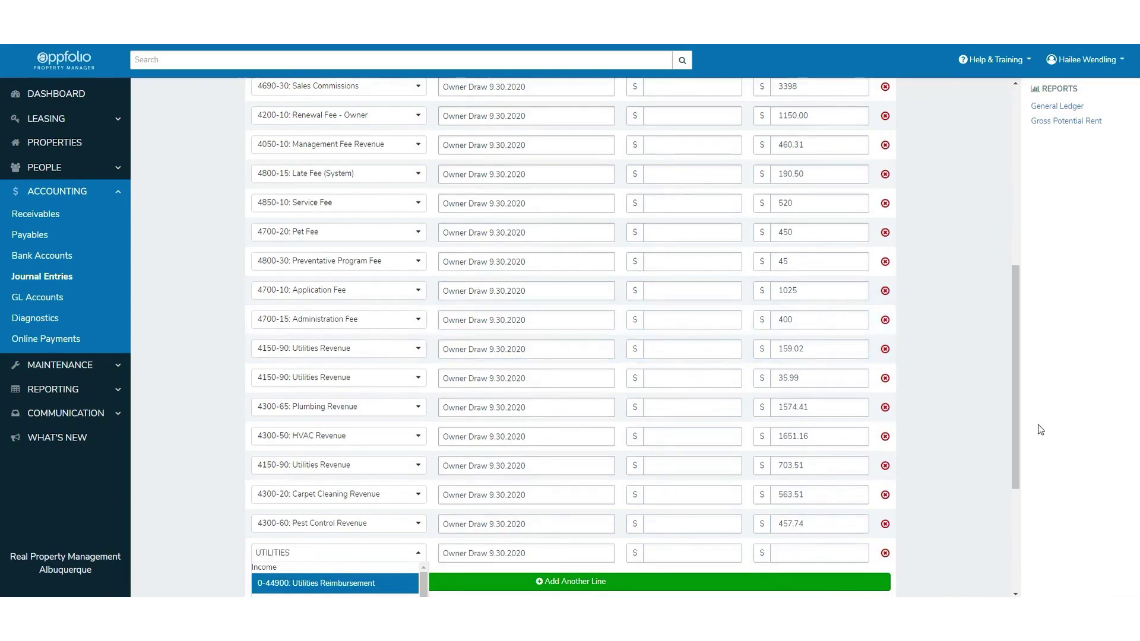
pyautogui.scroll(-4, 974, 472)
pyautogui.press('Down')
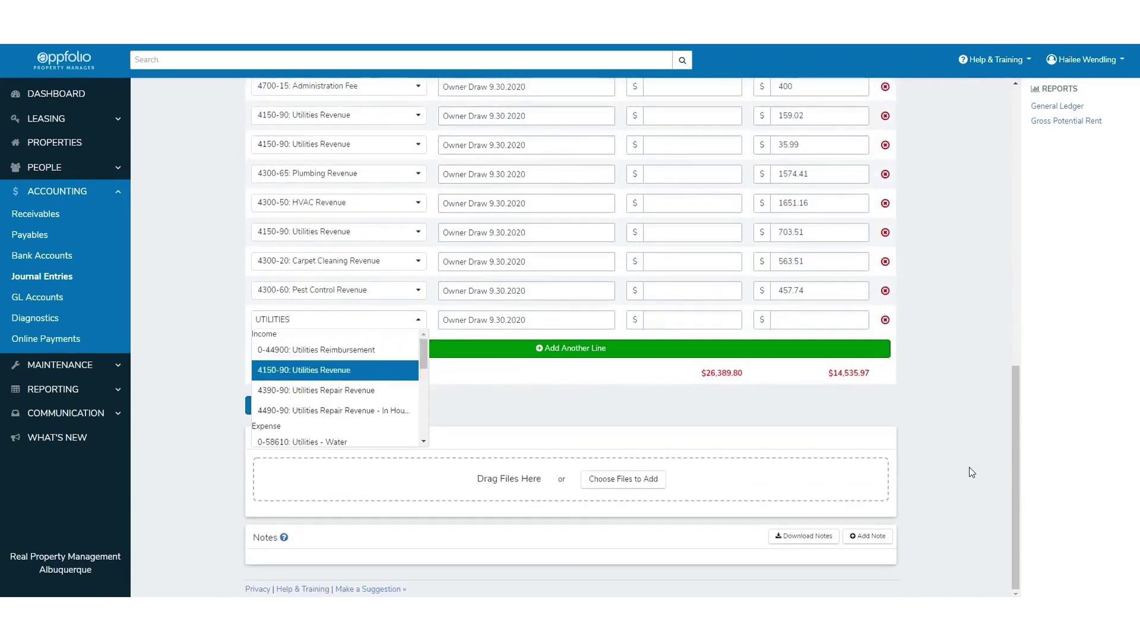
pyautogui.press('Tab')
pyautogui.press('Tab')
pyautogui.press('Tab')
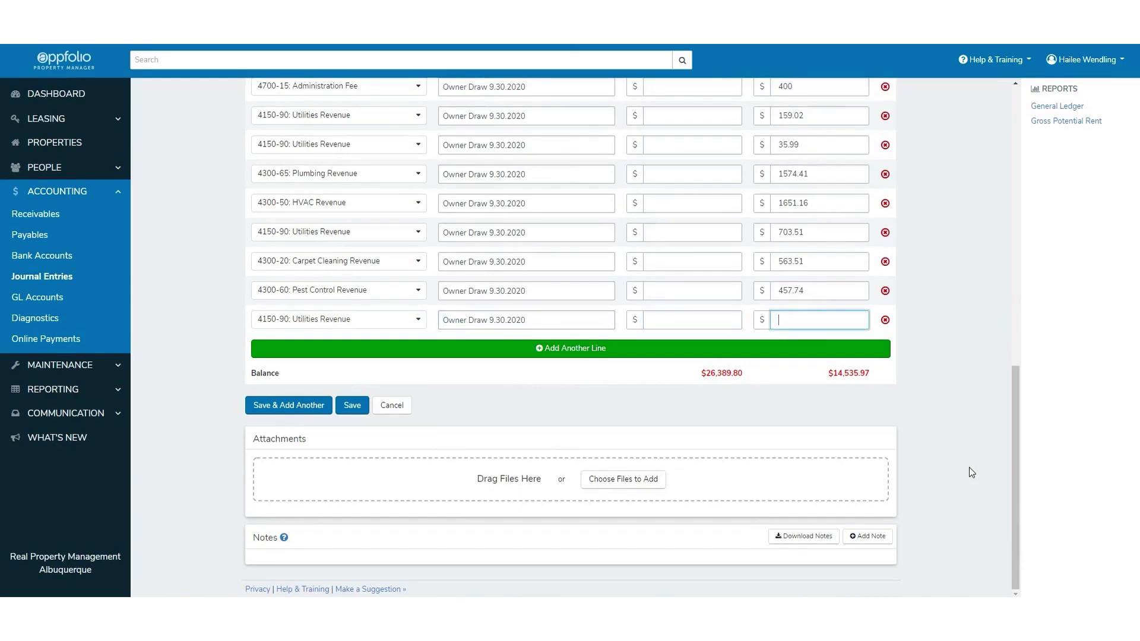
pyautogui.write('57.29')
pyautogui.press('Tab')
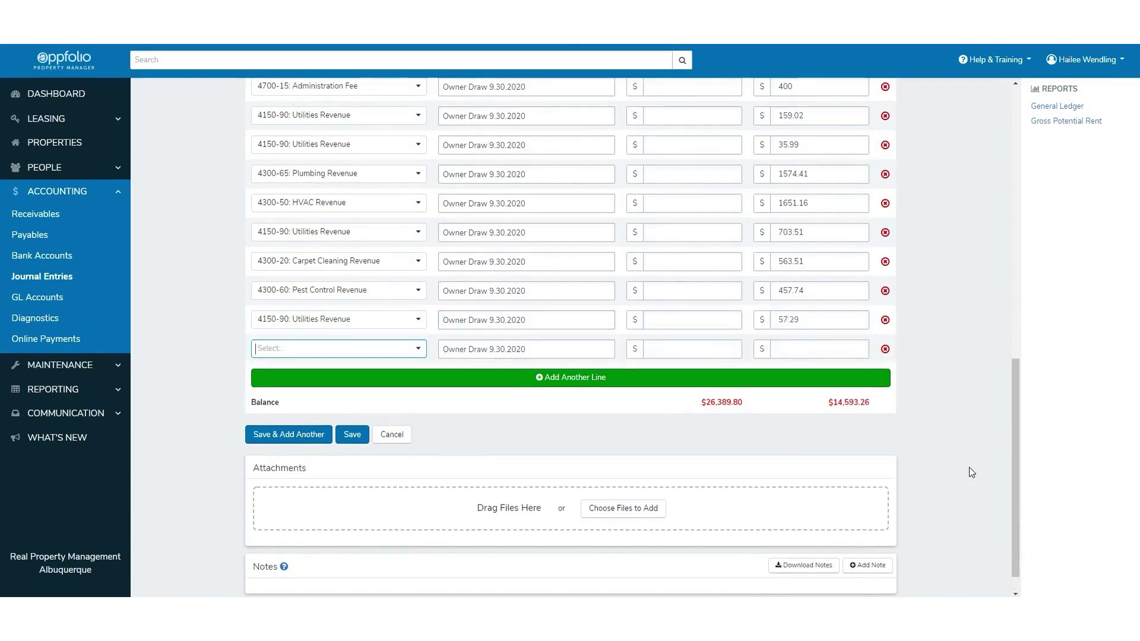
# Fill the twenty-first journal line with account 4300-35: Rekey & Code Work Revenue and a credit of 477.87.
pyautogui.write('rekey')
pyautogui.press('Return')
pyautogui.press('Tab')
pyautogui.press('Tab')
pyautogui.press('Tab')
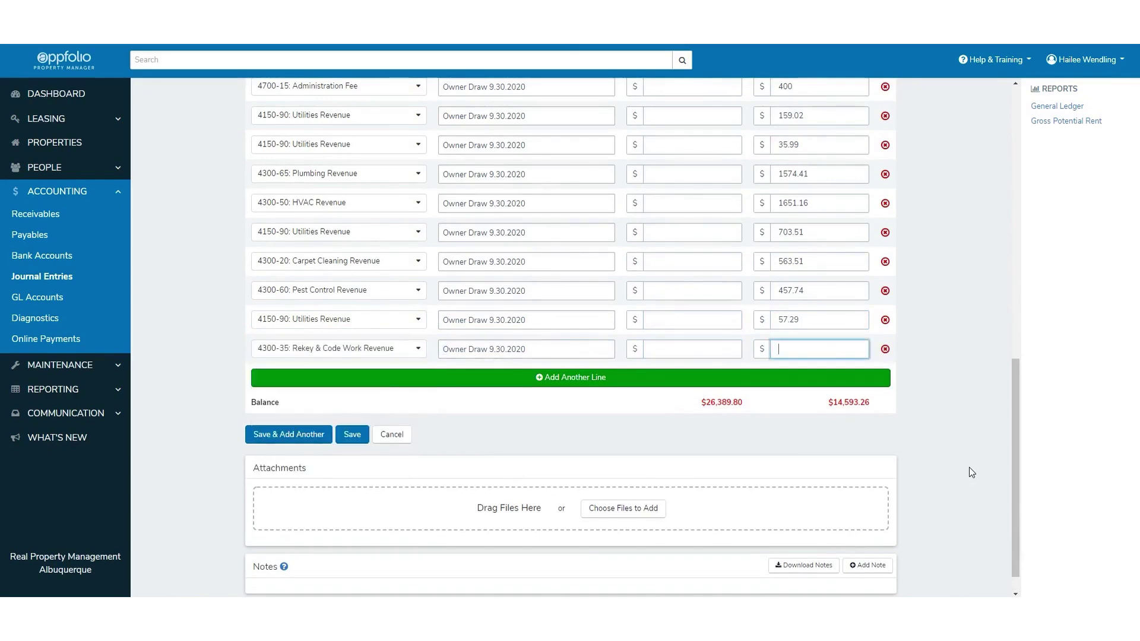
pyautogui.write('477.87')
pyautogui.press('Tab')
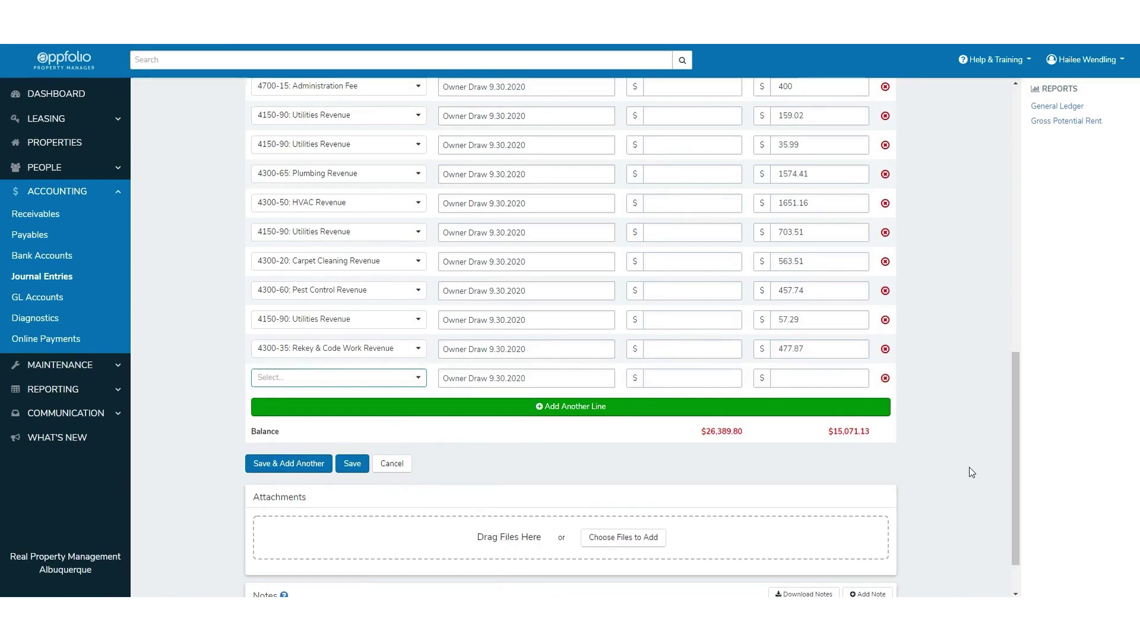
# Fill the twenty-second journal line with account 4350-40: Landscaping Yard Care Revenue and a credit of 444.25.
pyautogui.write('LAND')
pyautogui.press('Down')
pyautogui.press('Down')
pyautogui.press('Down')
pyautogui.press('Up')
pyautogui.press('Return')
pyautogui.press('Tab')
pyautogui.press('Tab')
pyautogui.write('444.25')
pyautogui.press('Tab')
pyautogui.hotkey('shift', 'Tab')
pyautogui.press('BackSpace')
pyautogui.press('Tab')
pyautogui.write('444.25')
pyautogui.press('Tab')
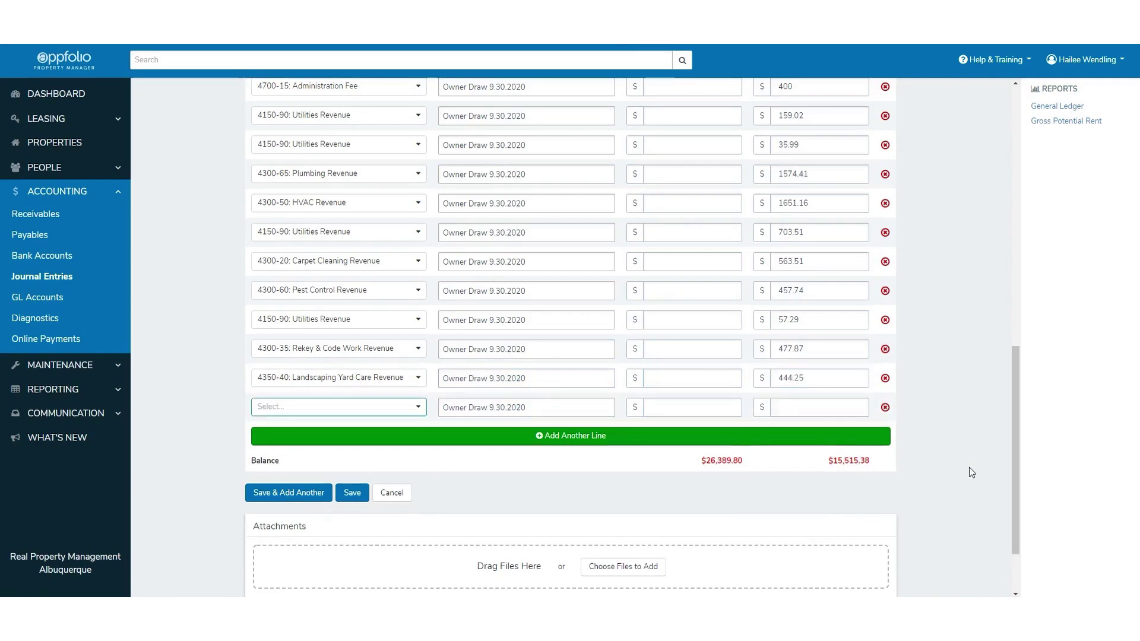
# Fill the twenty-third journal line with account 4300-10: Appliances Revenue and a credit of 1251.02.
pyautogui.write('APPLIAN')
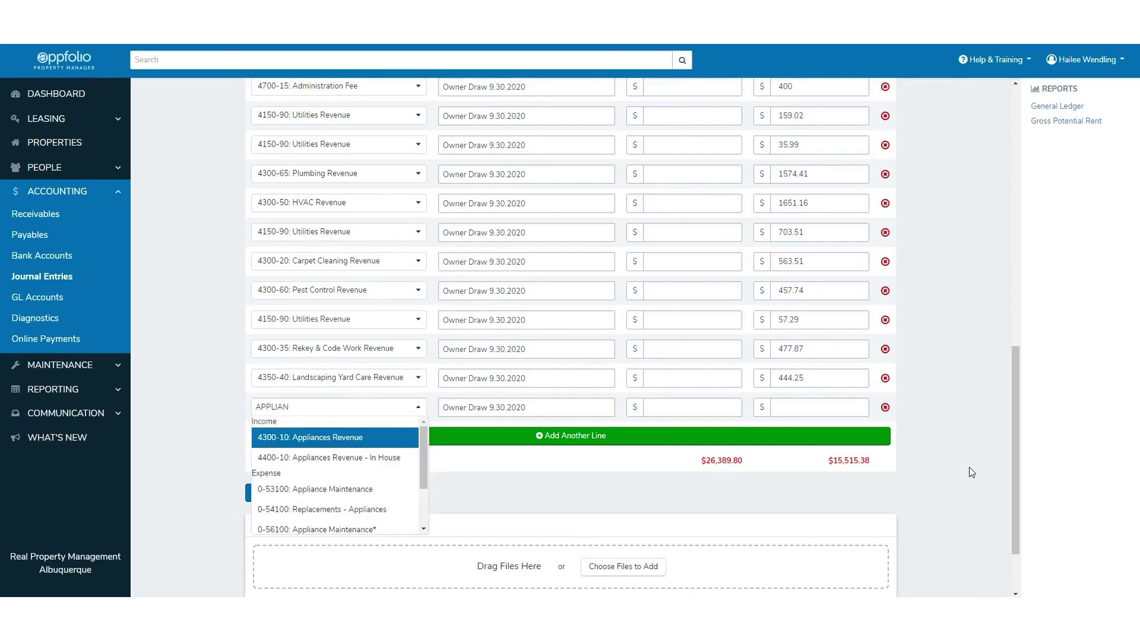
pyautogui.press('Return')
pyautogui.press('Tab')
pyautogui.press('Tab')
pyautogui.press('Tab')
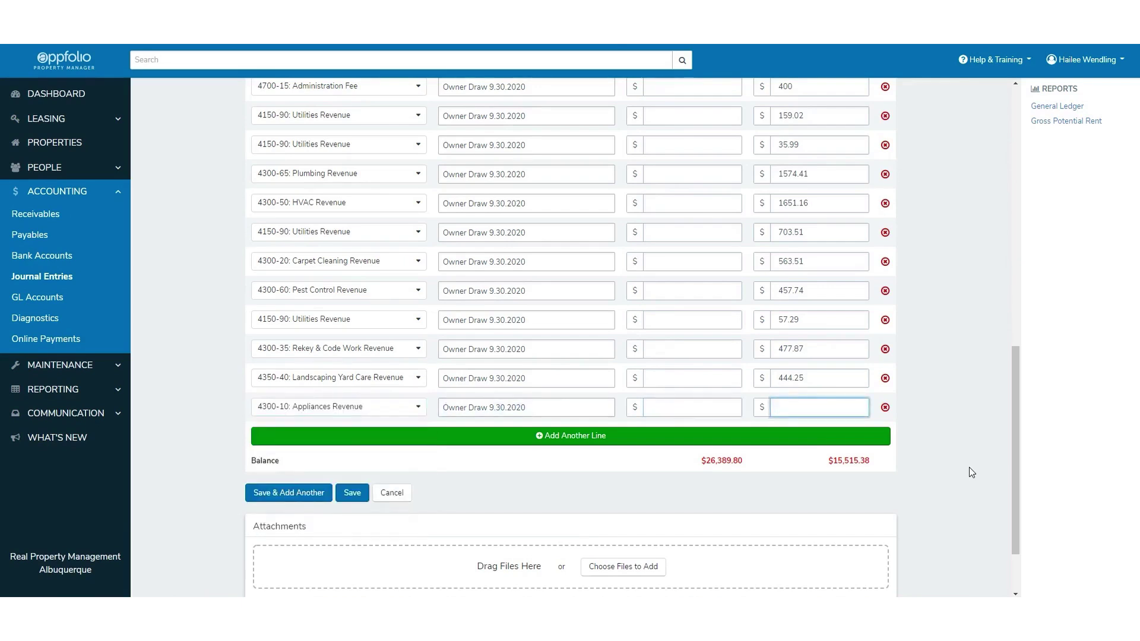
pyautogui.write('1251.02')
pyautogui.press('Tab')
# Fill the twenty-fourth journal line with account 4300-45: Floor Repair Revenue and a credit of 198.26.
pyautogui.write('FLOOR')
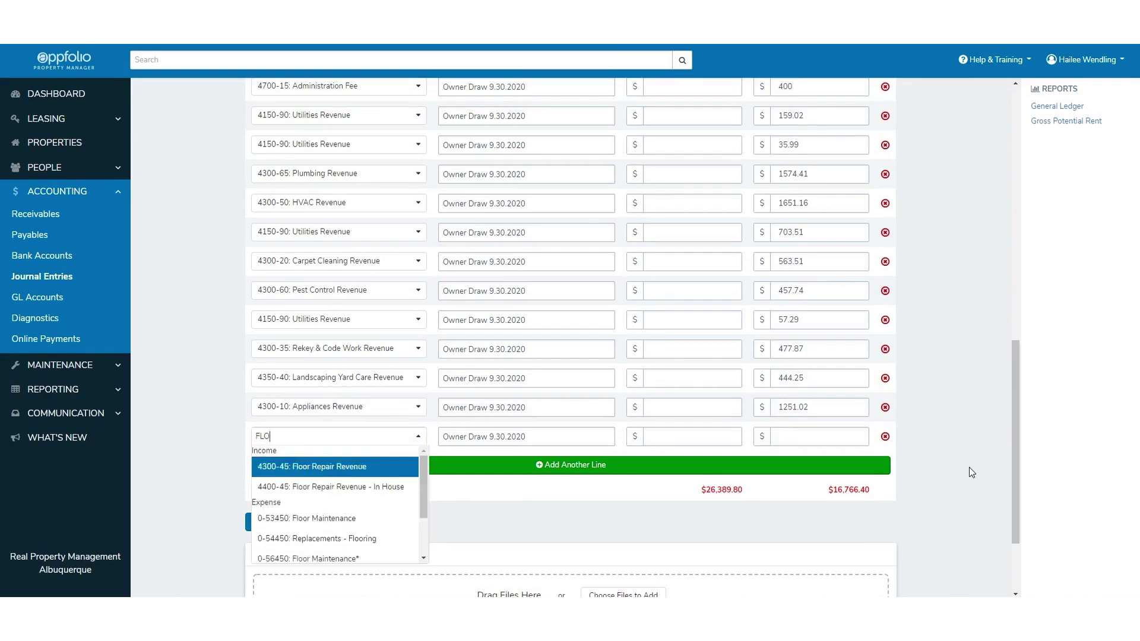
pyautogui.press('Return')
pyautogui.press('Tab')
pyautogui.press('Tab')
pyautogui.press('Tab')
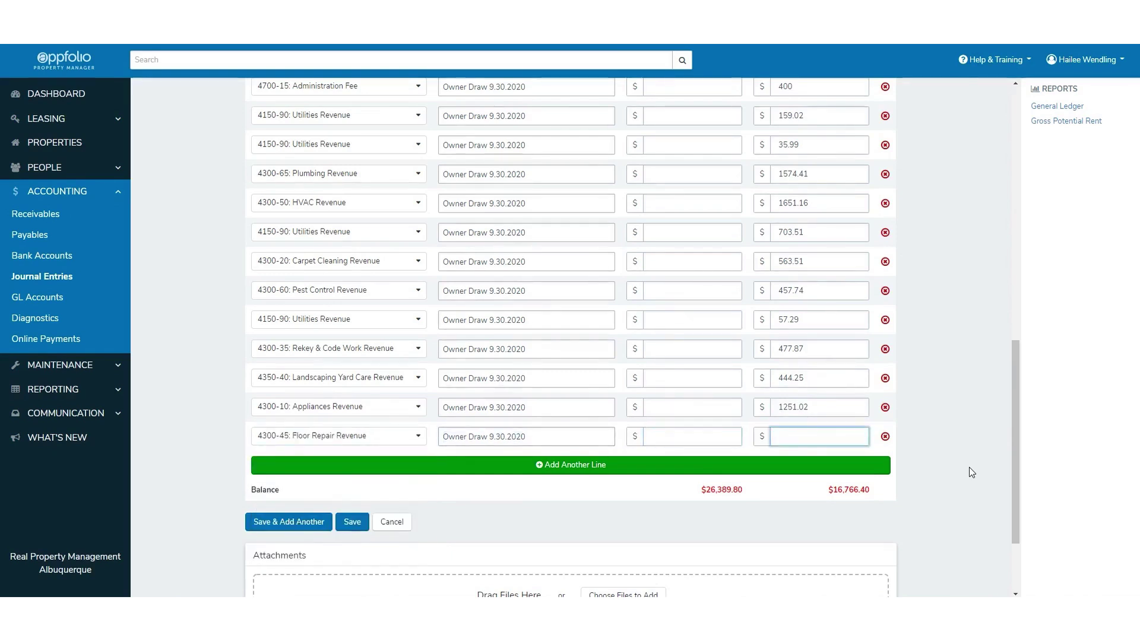
pyautogui.write('198.26')
pyautogui.press('Tab')
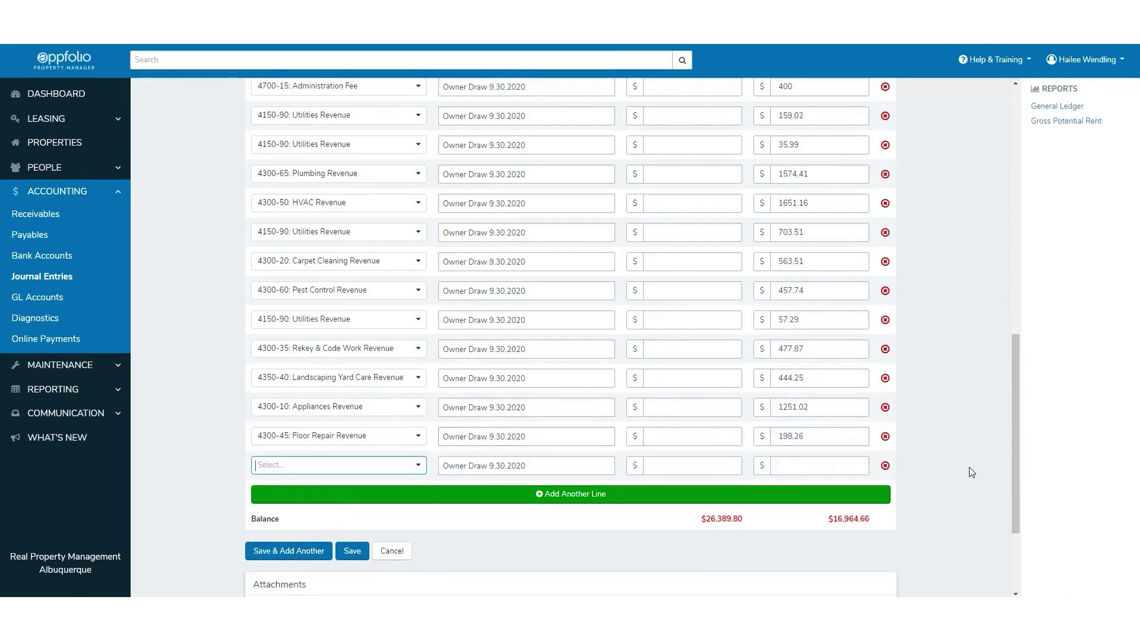
# Fill the twenty-fifth journal line with account 4350-35: Glass & Window Repair Revenue and a credit of 150.
pyautogui.write('GLA')
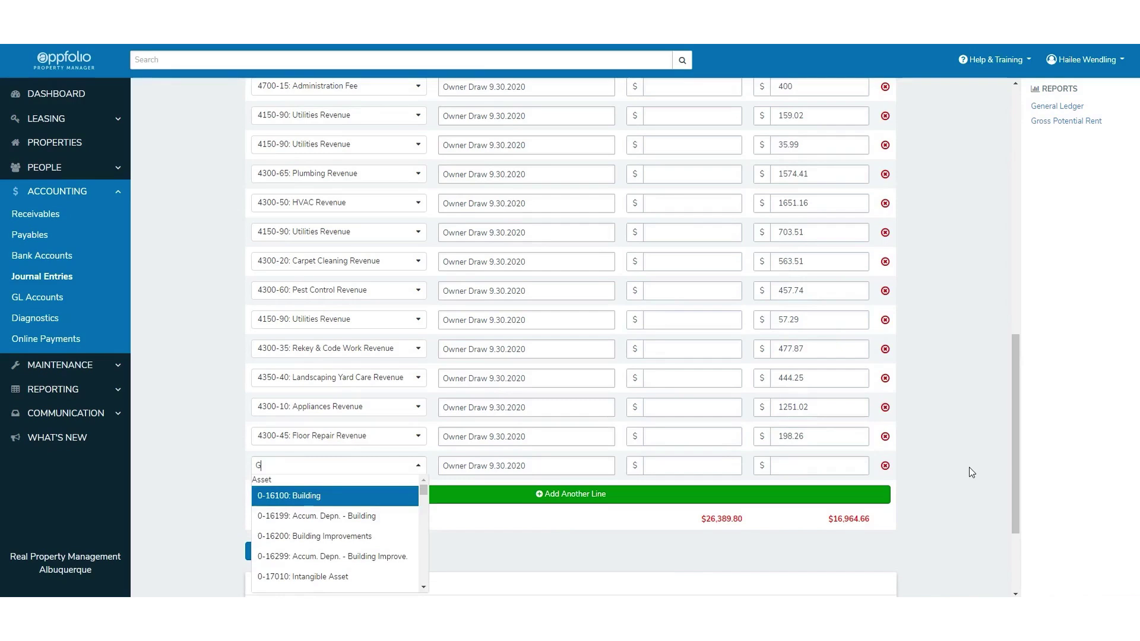
pyautogui.press('Tab')
pyautogui.press('Tab')
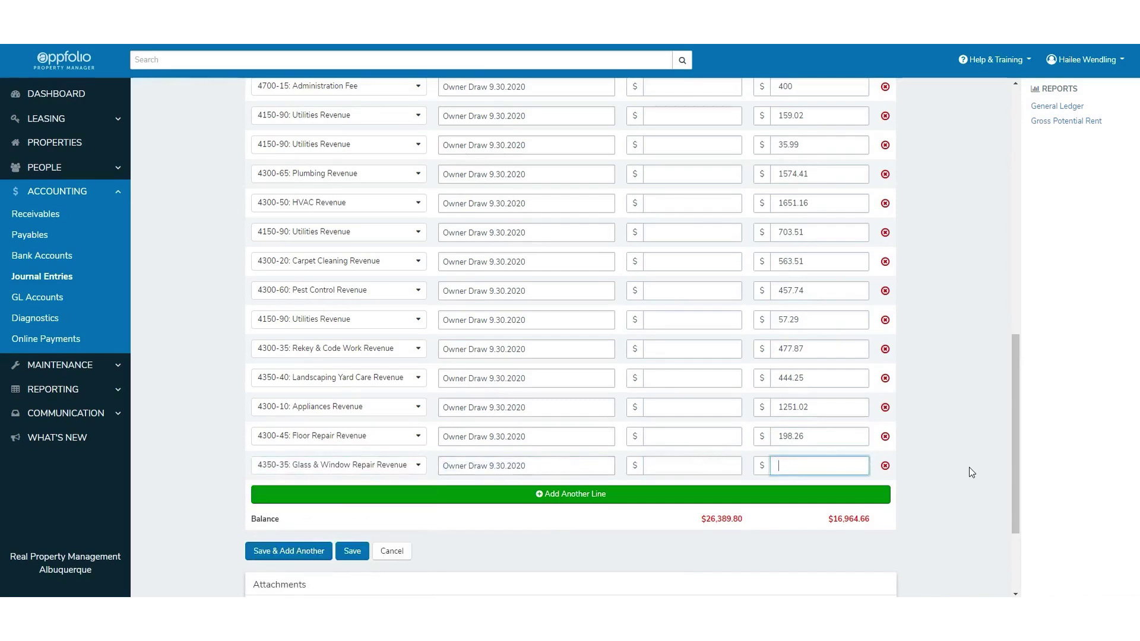
pyautogui.press('Tab')
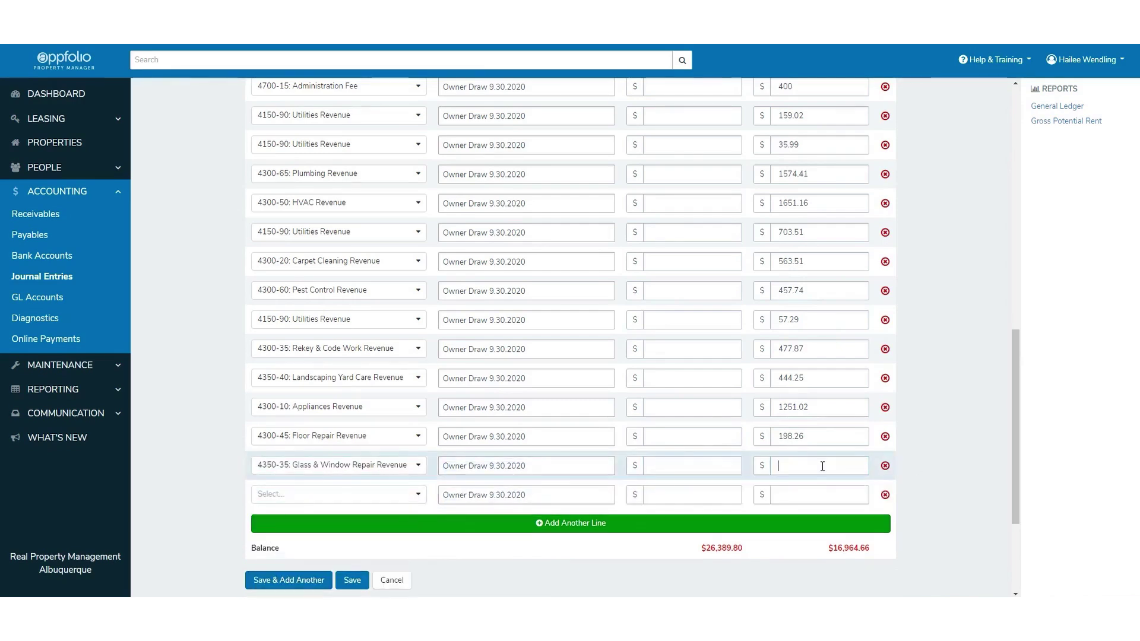
pyautogui.write('150')
pyautogui.press('Tab')
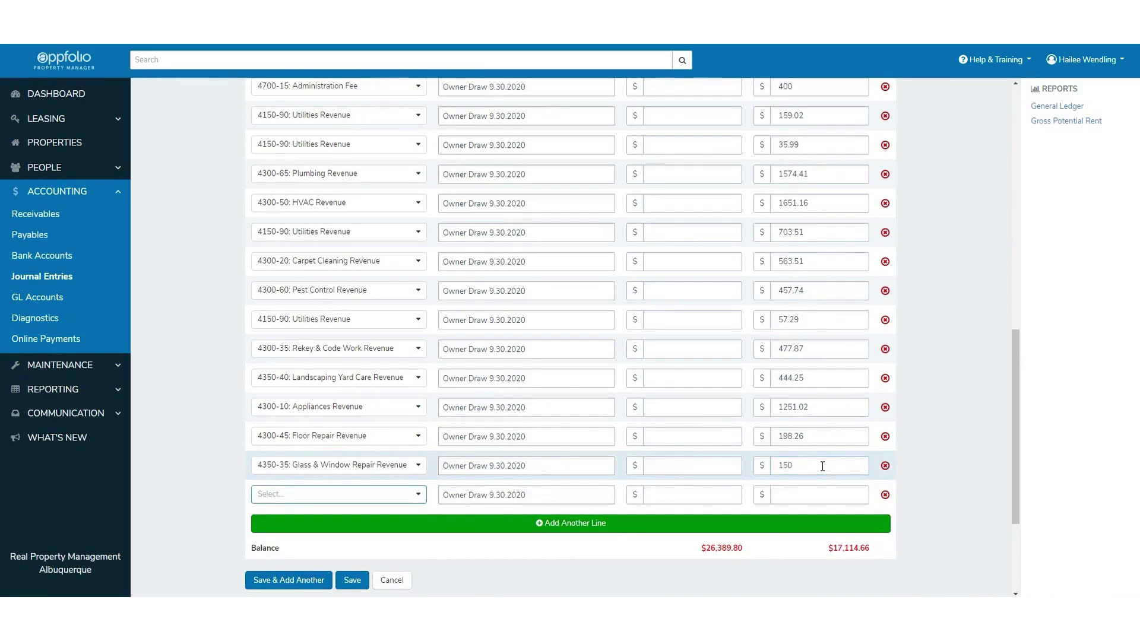
# Fill the twenty-sixth journal line with account 4300-75: Wall & Ceiling Revenue and a credit of 287.50.
pyautogui.write('WALL')
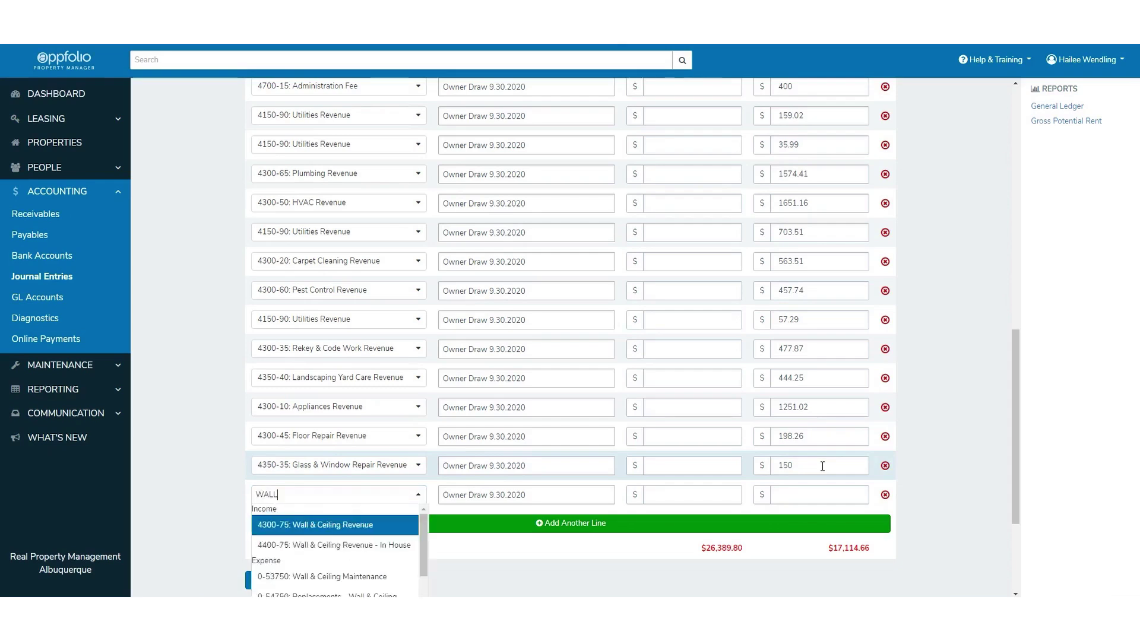
pyautogui.press('Tab')
pyautogui.press('Tab')
pyautogui.press('Tab')
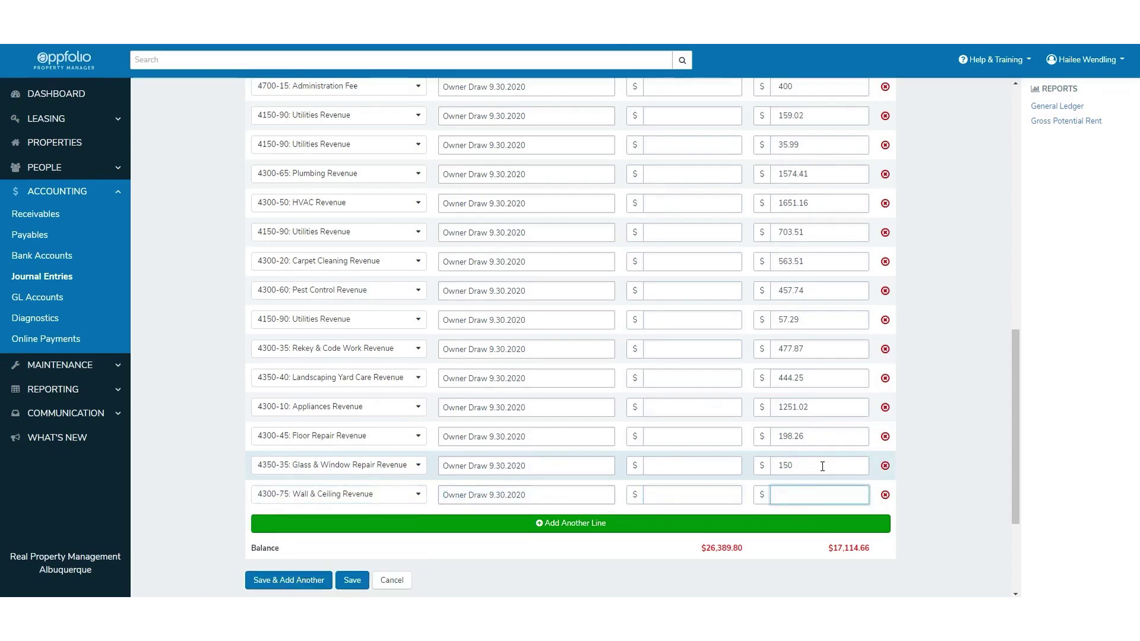
pyautogui.write('287.50')
pyautogui.press('Tab')
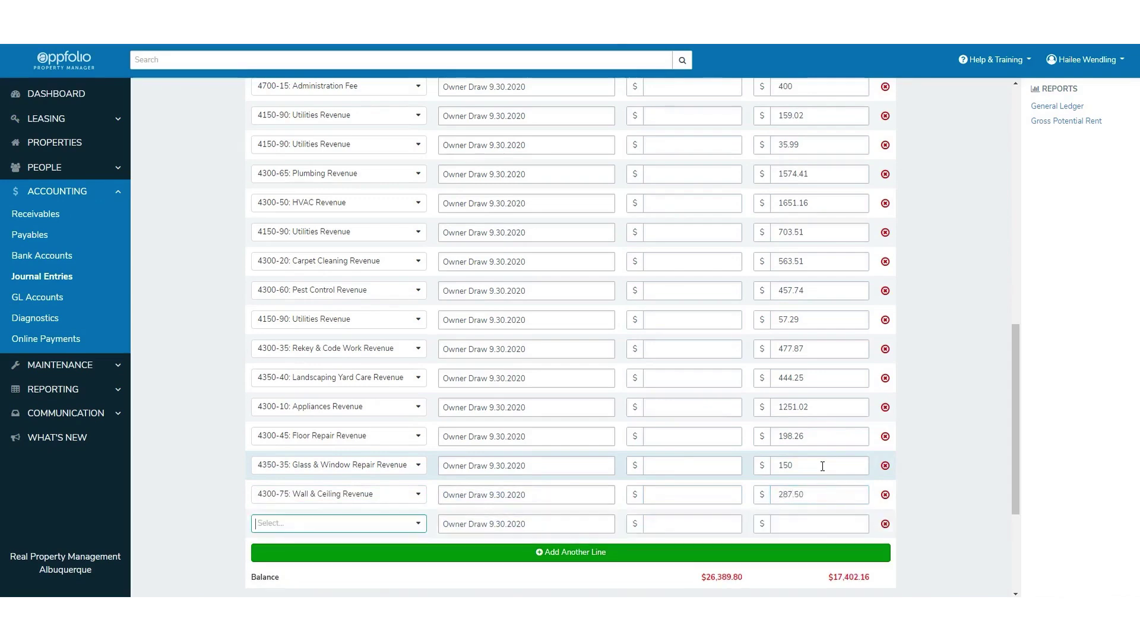
# Fill the twenty-seventh journal line with account 4300-30: Cleaning Revenue and a credit of 964.60.
pyautogui.write('CLEANING')
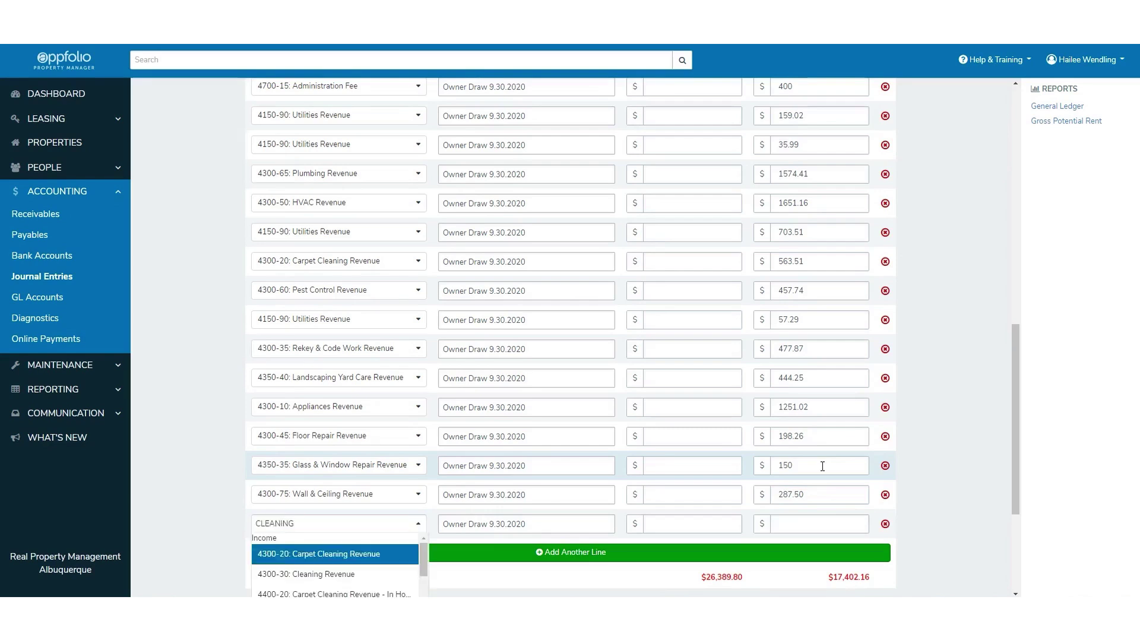
pyautogui.press('Down')
pyautogui.press('Tab')
pyautogui.press('Tab')
pyautogui.press('Tab')
pyautogui.write('964')
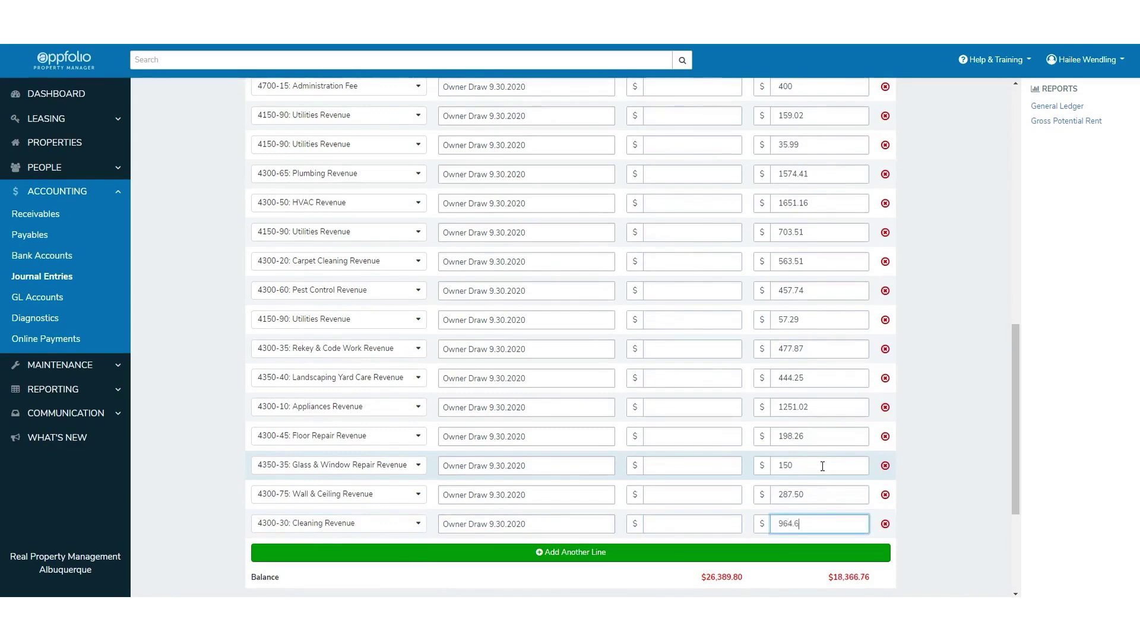
pyautogui.write('.60')
pyautogui.press('Tab')
# Fill the twenty-eighth journal line with account 4300-25: Carpet Install & Repair Revenue and a credit of 287.50.
pyautogui.write('CARPET')
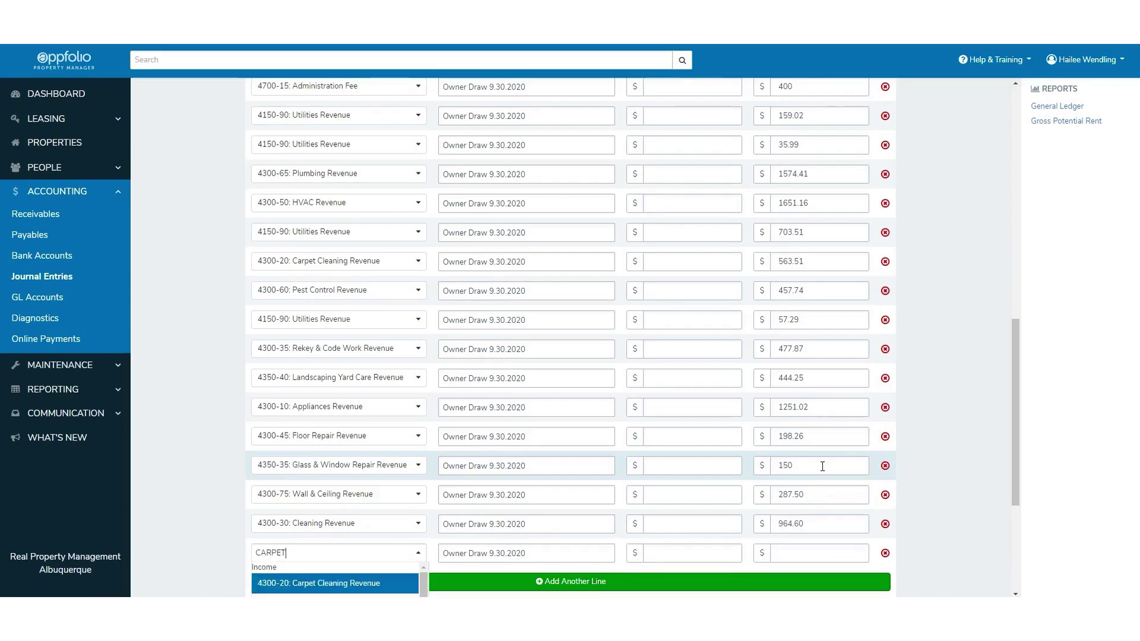
pyautogui.scroll(-3, 891, 458)
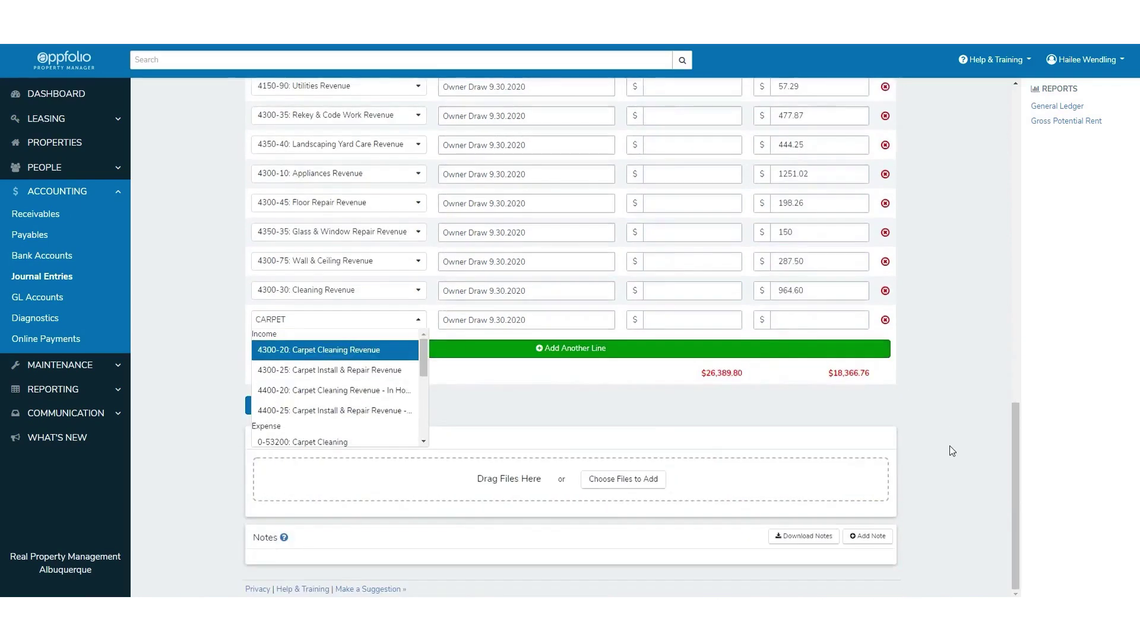
pyautogui.click(320, 374)
pyautogui.press('Tab')
pyautogui.press('Tab')
pyautogui.press('Tab')
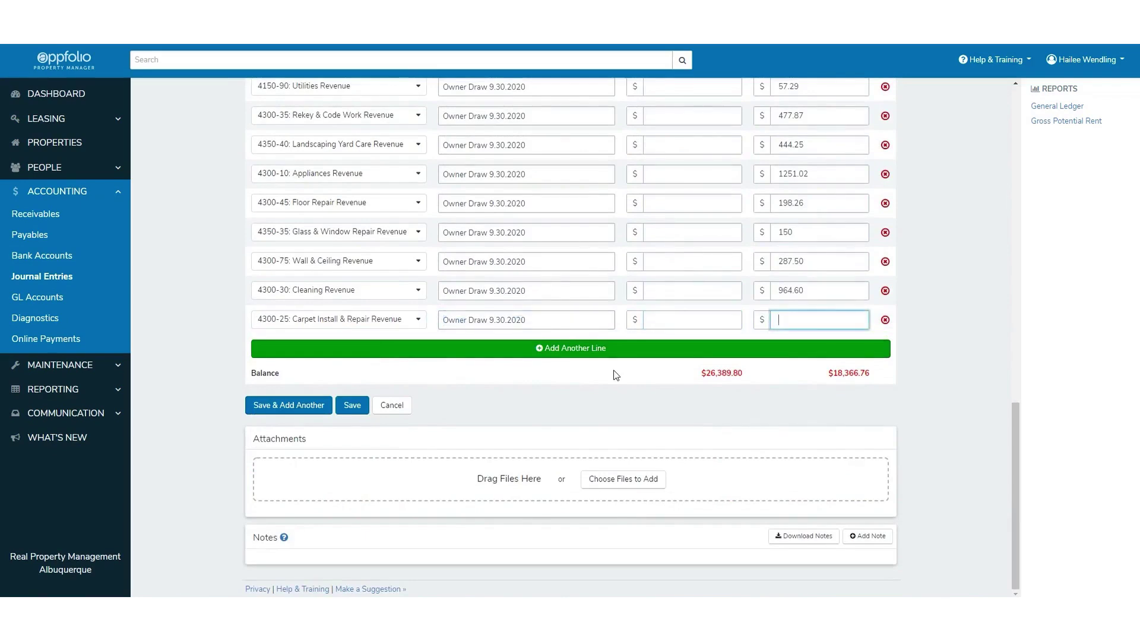
pyautogui.write('7.50')
pyautogui.press('Tab')
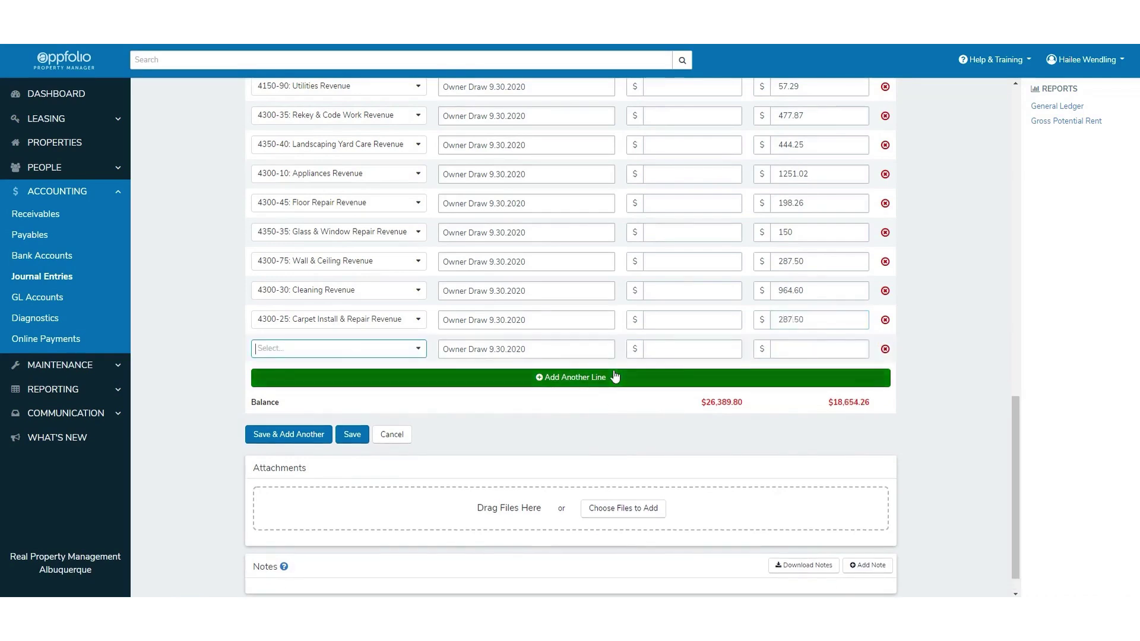
# Fill the twenty-ninth journal line with account 4300-07: Make Ready Repairs and a credit of 5697.74.
pyautogui.write('make')
pyautogui.press('Tab')
pyautogui.press('Tab')
pyautogui.press('Tab')
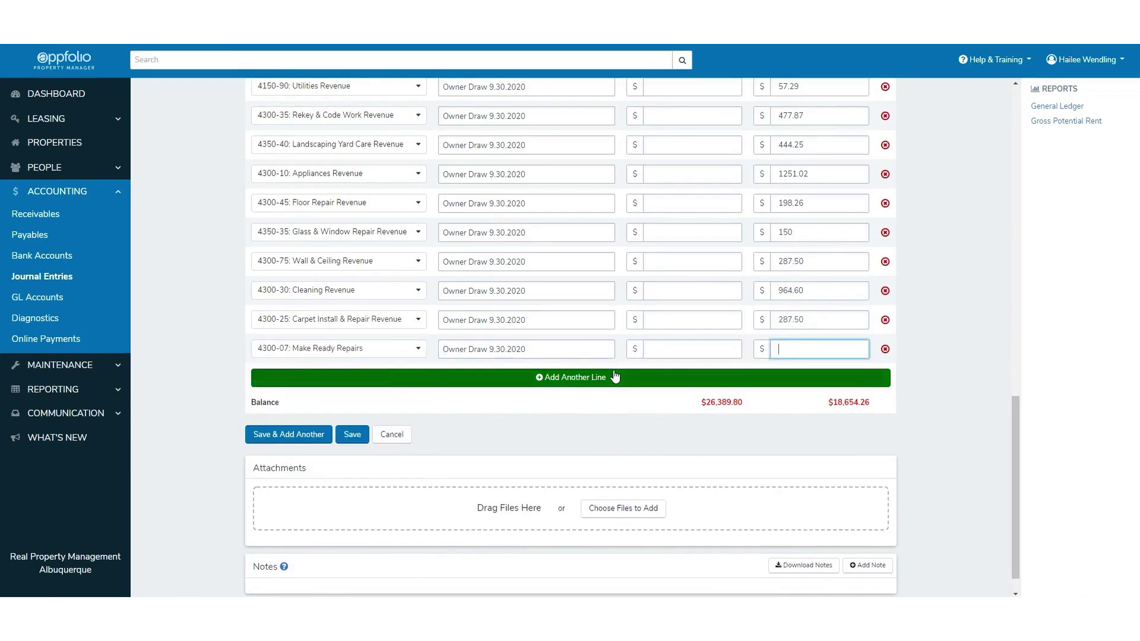
pyautogui.write('5697.74')
pyautogui.press('Tab')
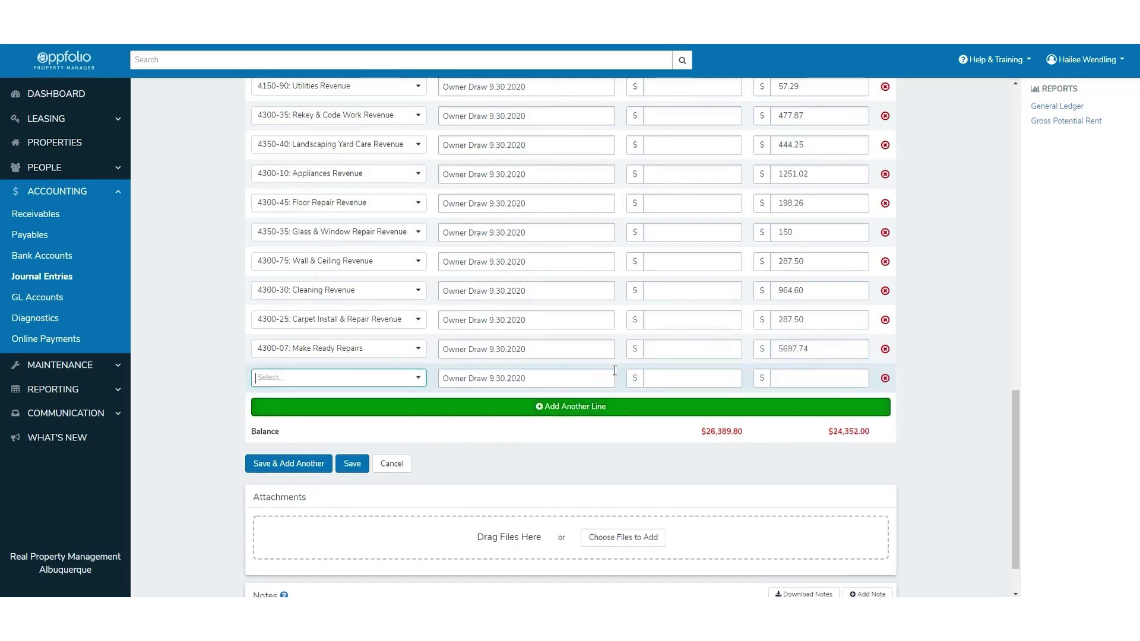
# Fill the thirtieth journal line with account 4350-20: Fence Repair Revenue and a credit of 57.50.
pyautogui.write('fence')
pyautogui.press('Tab')
pyautogui.press('Tab')
pyautogui.press('Tab')
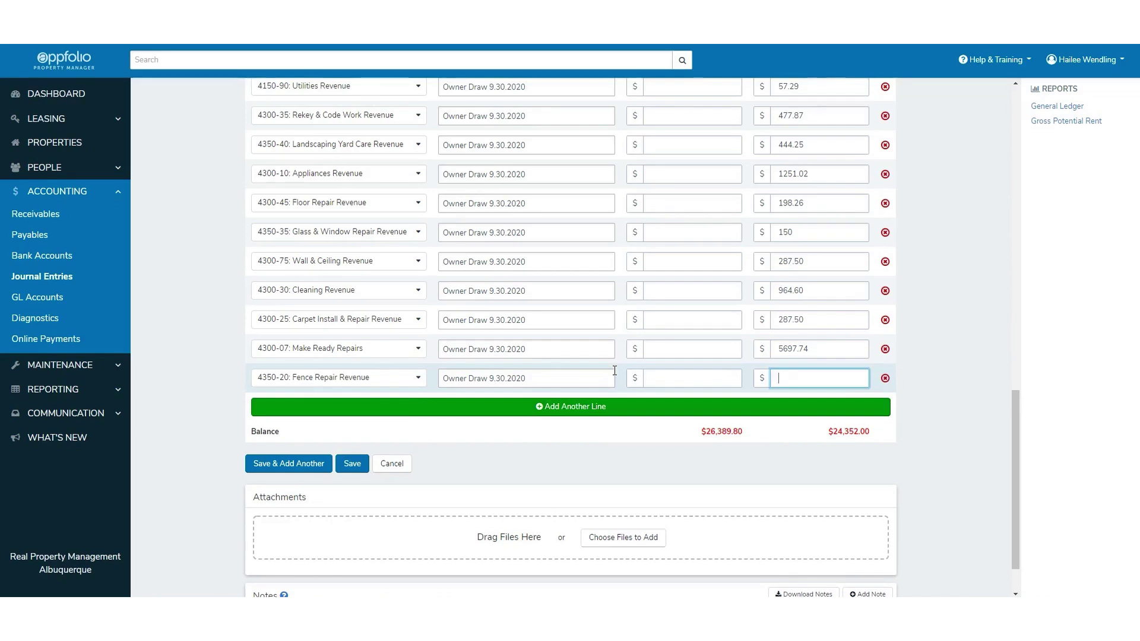
pyautogui.write('57.50')
pyautogui.press('Tab')
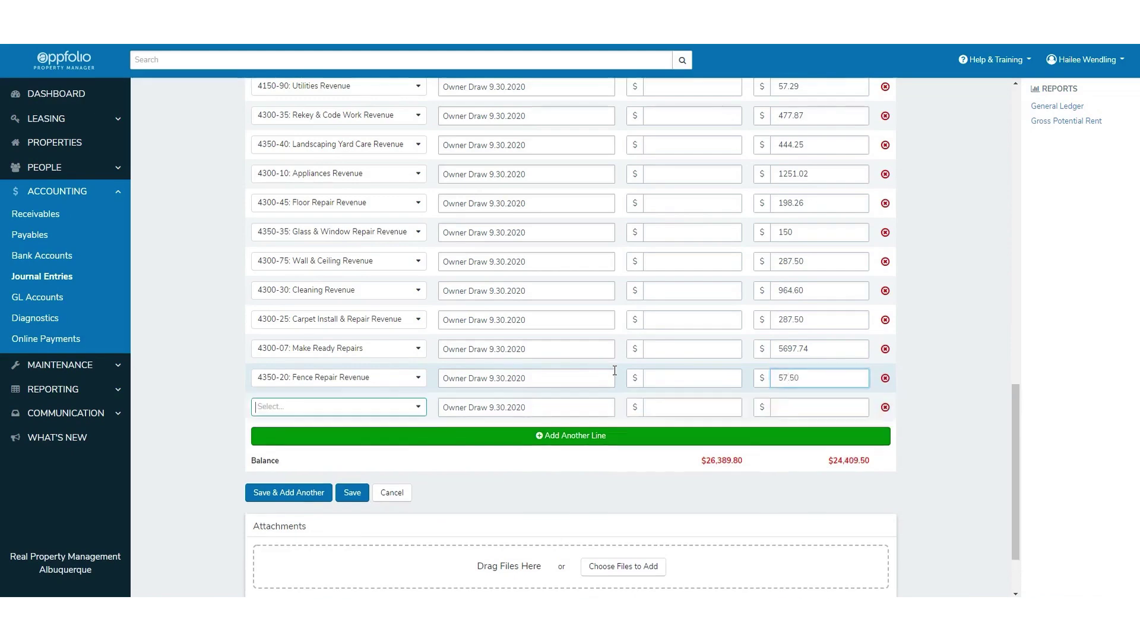
# Fill the thirty-first journal line with account 4300-15: Carpentry Revenue and a credit of 437.
pyautogui.write('carp')
pyautogui.press('Return')
pyautogui.press('Tab')
pyautogui.press('Tab')
pyautogui.press('Tab')
pyautogui.write('7')
pyautogui.press('BackSpace')
pyautogui.write('437')
pyautogui.press('Tab')
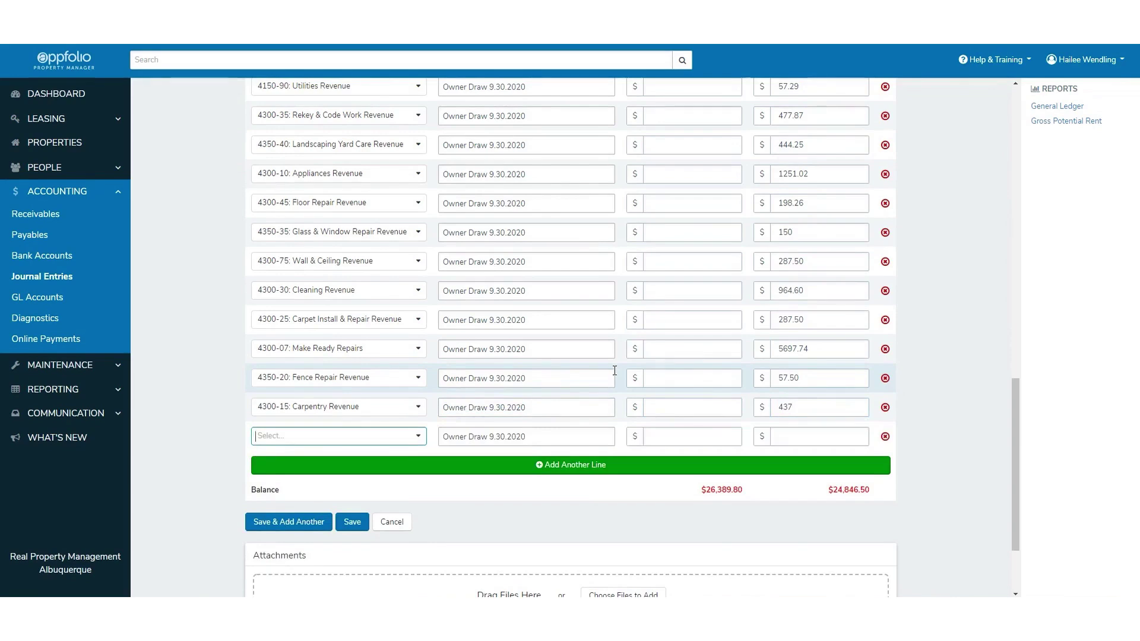
# Fill the thirty-second journal line with account 4350-18: Door Revenue and a credit of 805.
pyautogui.write('DOOR')
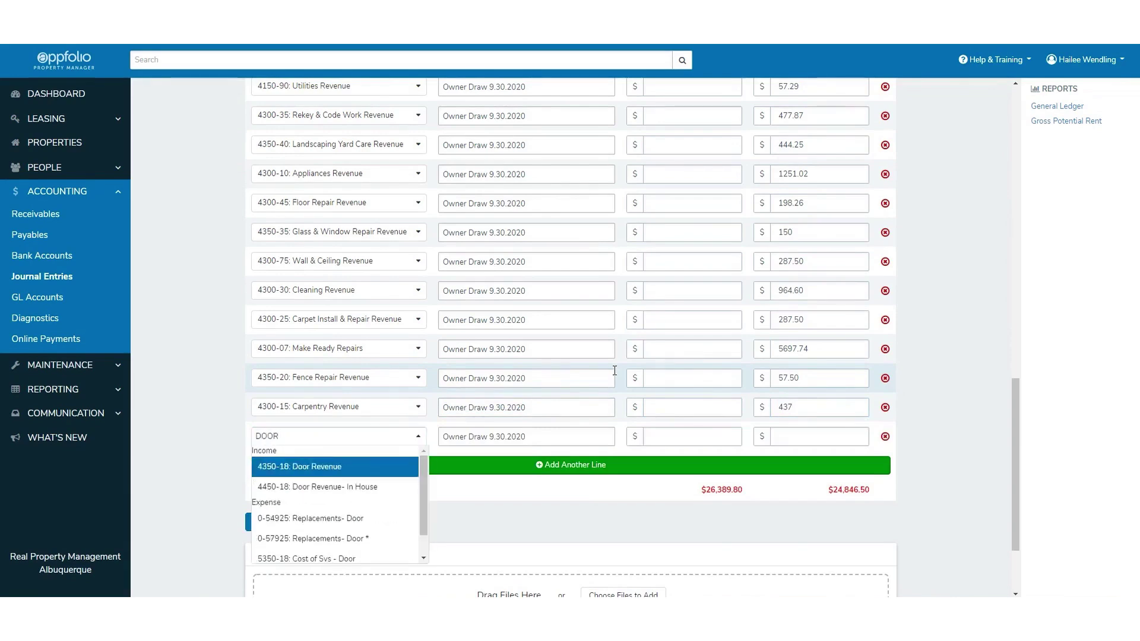
pyautogui.press('Tab')
pyautogui.press('Tab')
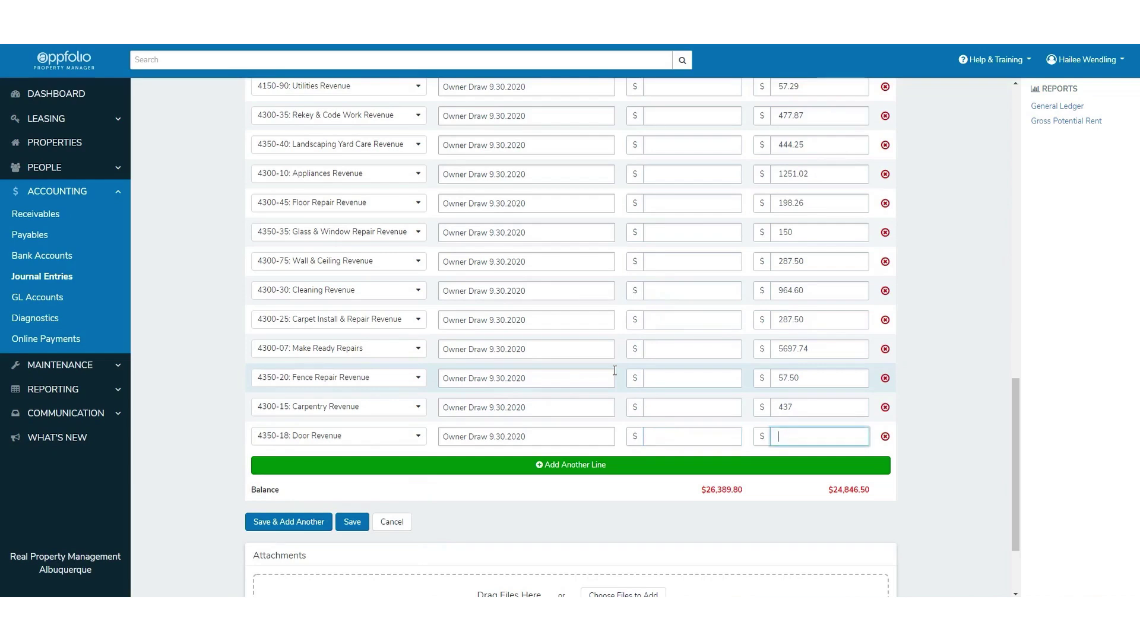
pyautogui.write('805')
pyautogui.press('Tab')
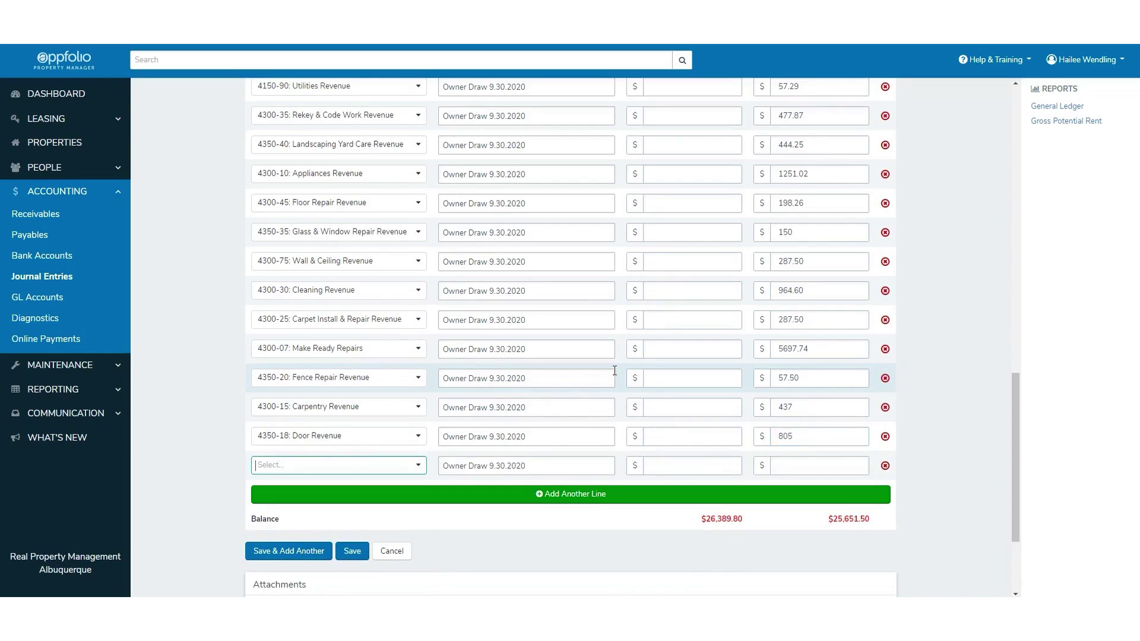
# Fill the thirty-third journal line with income account 4300-70: Smoke Alarm & Extinguishers and a credit of 263.30.
pyautogui.write('SMOKE')
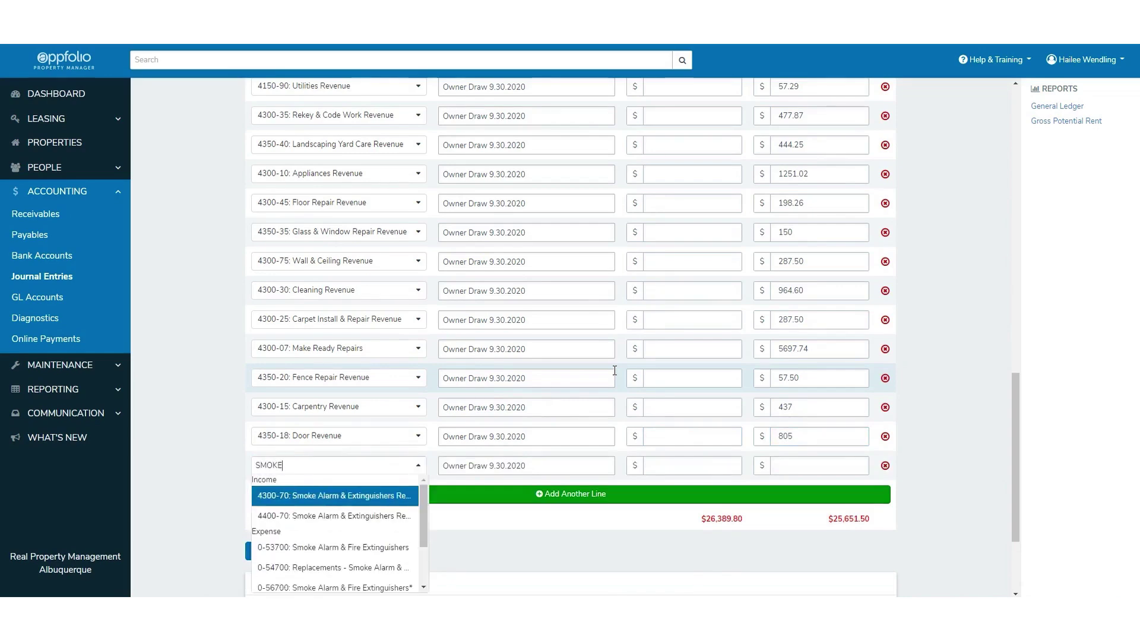
pyautogui.press('Tab')
pyautogui.press('Tab')
pyautogui.press('Tab')
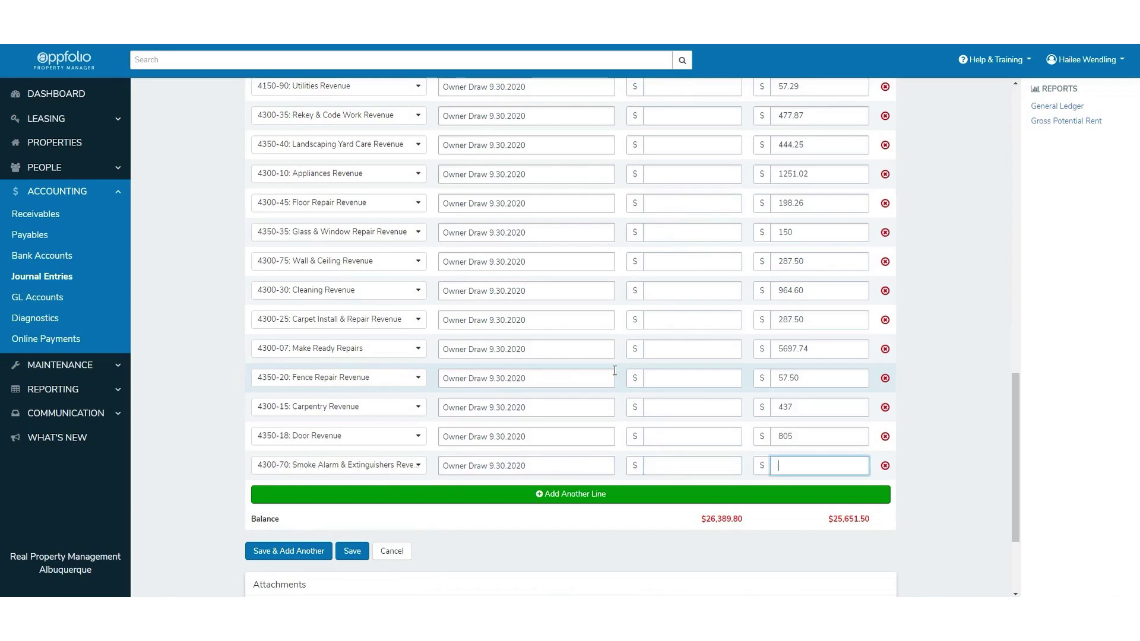
pyautogui.write('263.30')
pyautogui.press('Tab')
# Fill the thirty-fourth journal line with account 4300-40: Electrical Revenue and a credit of 345.
pyautogui.write('ELECTRI')
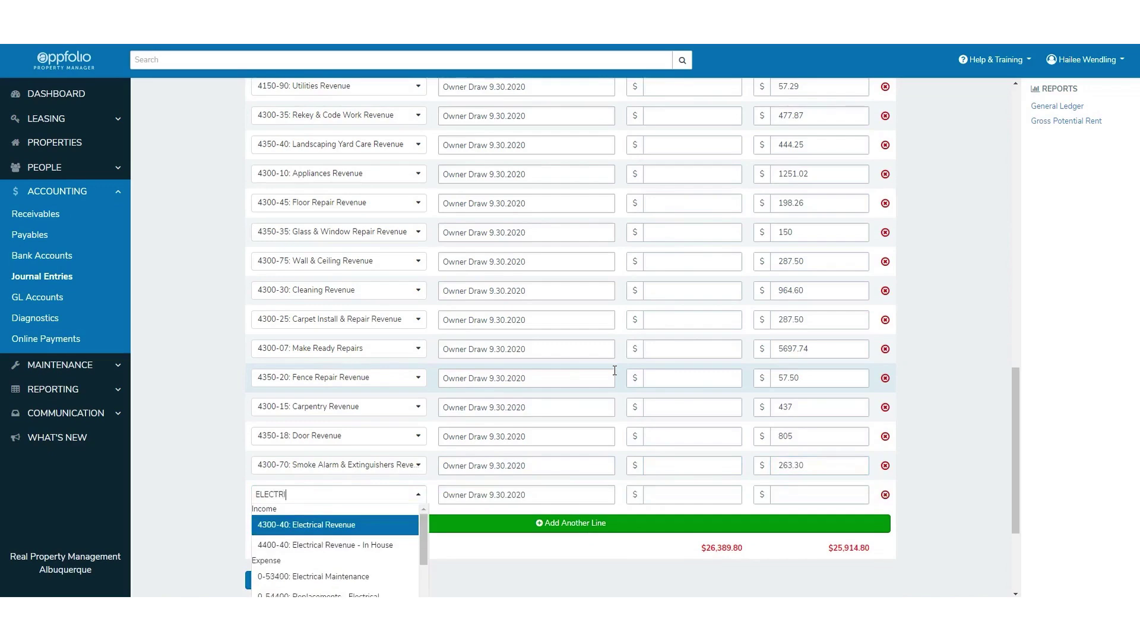
pyautogui.press('Tab')
pyautogui.press('Tab')
pyautogui.press('Tab')
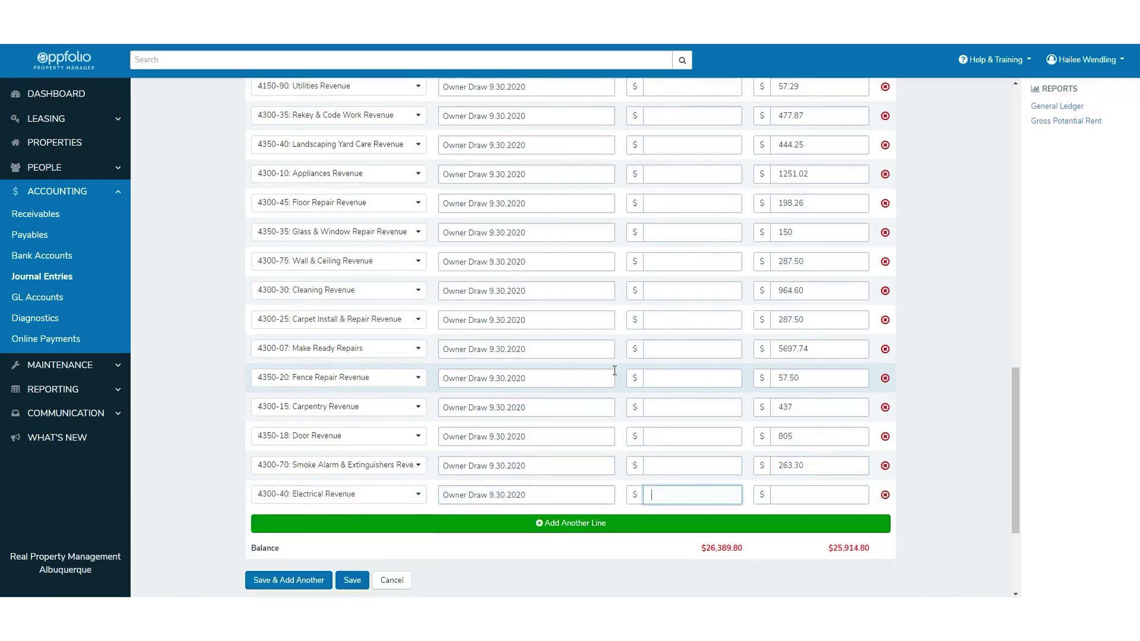
pyautogui.write('345')
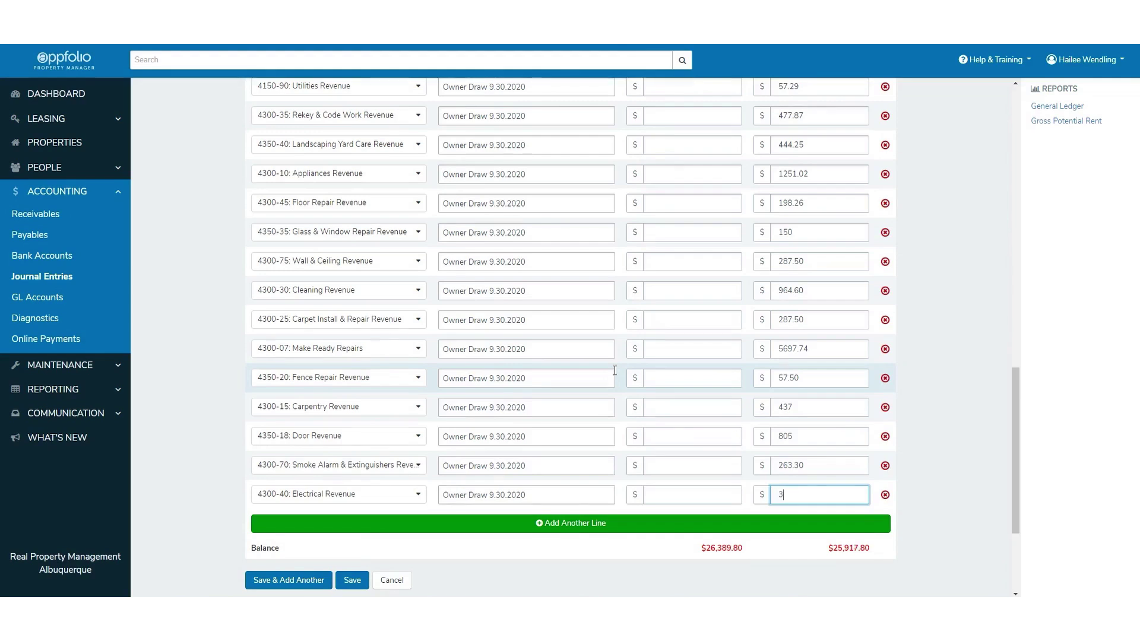
pyautogui.press('Tab')
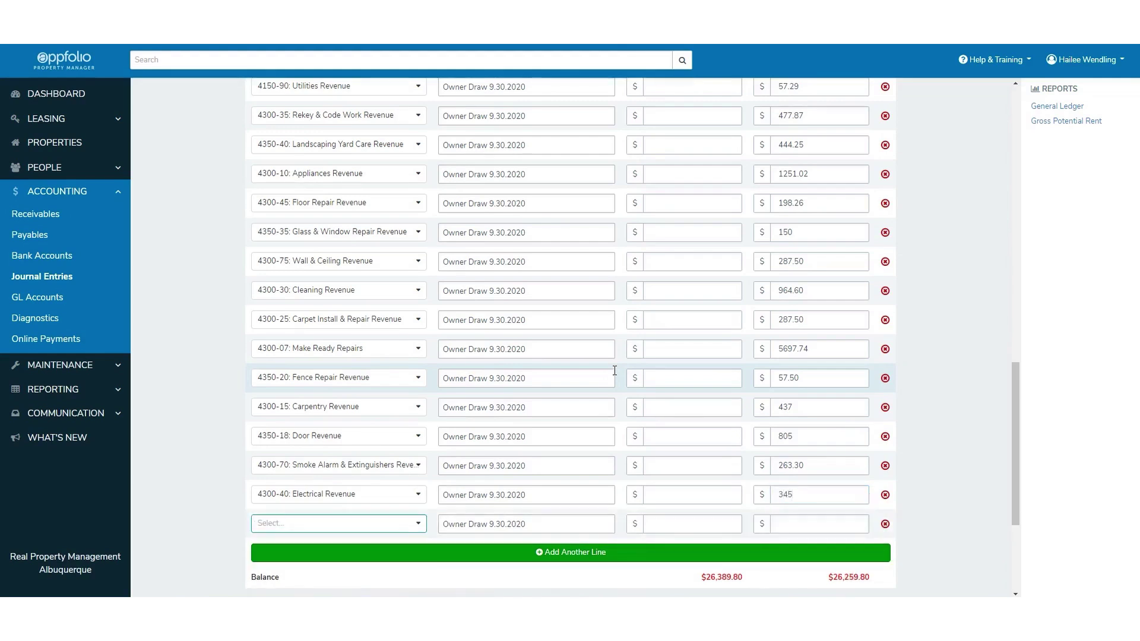
pyautogui.write('PROPERTY EV')
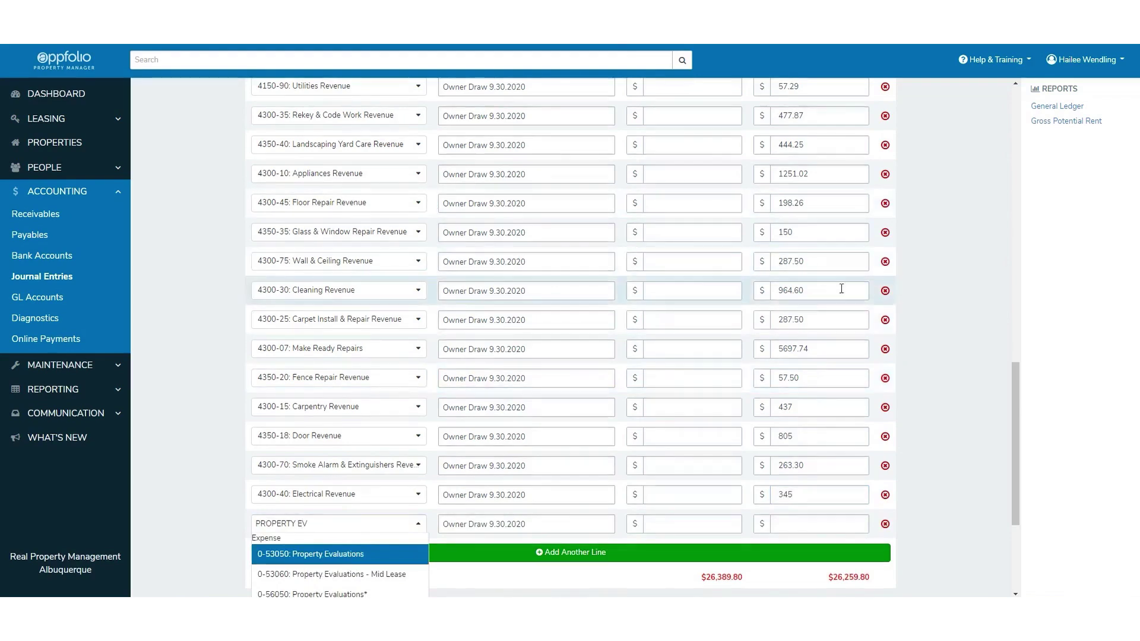
pyautogui.scroll(-3, 907, 354)
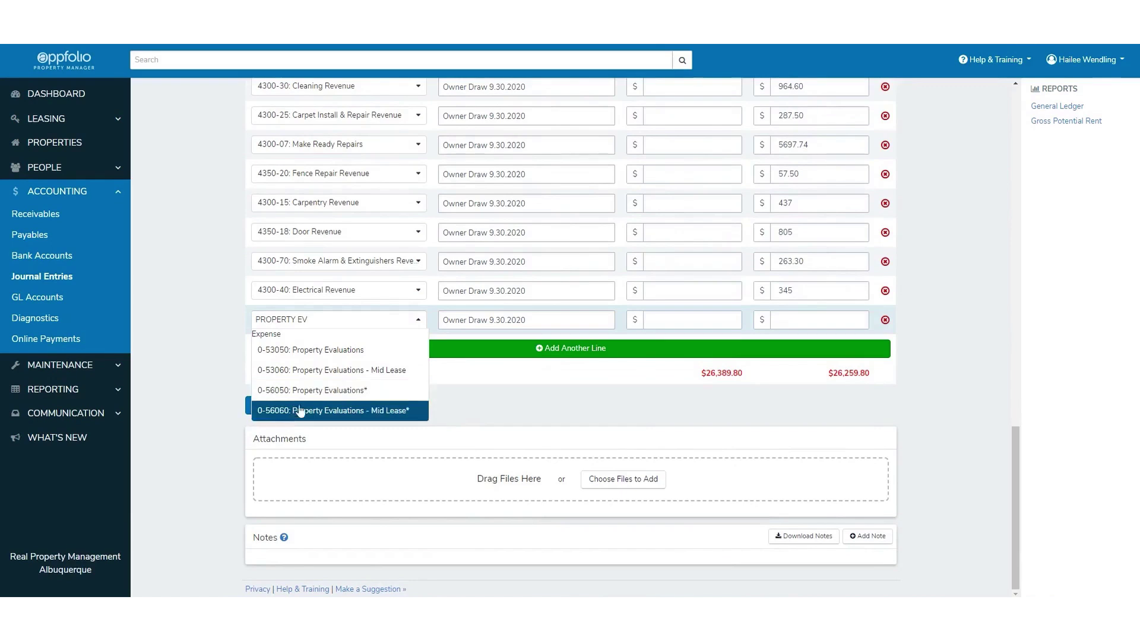
pyautogui.press('BackSpace')
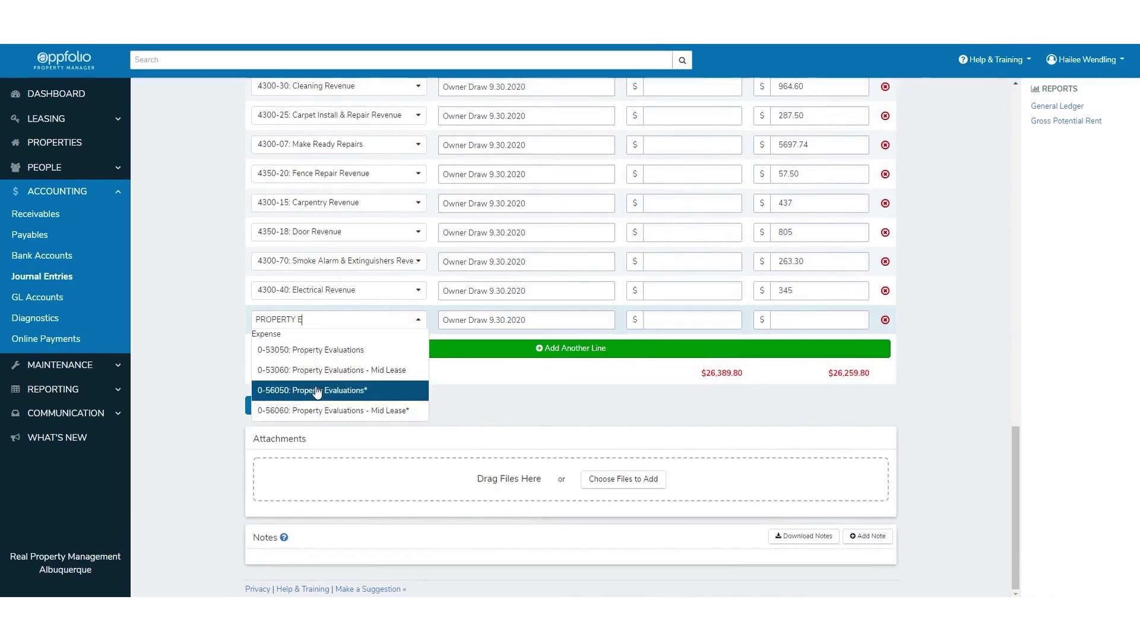
pyautogui.press('BackSpace')
pyautogui.press('BackSpace')
pyautogui.press('BackSpace')
pyautogui.press('BackSpace')
pyautogui.press('BackSpace')
pyautogui.press('BackSpace')
pyautogui.press('BackSpace')
pyautogui.press('BackSpace')
pyautogui.press('BackSpace')
pyautogui.press('BackSpace')
# Fill the thirty-fifth journal line with account 4300-05: Evaluation Fee Revenue and a credit of 130.
pyautogui.write('EVAL')
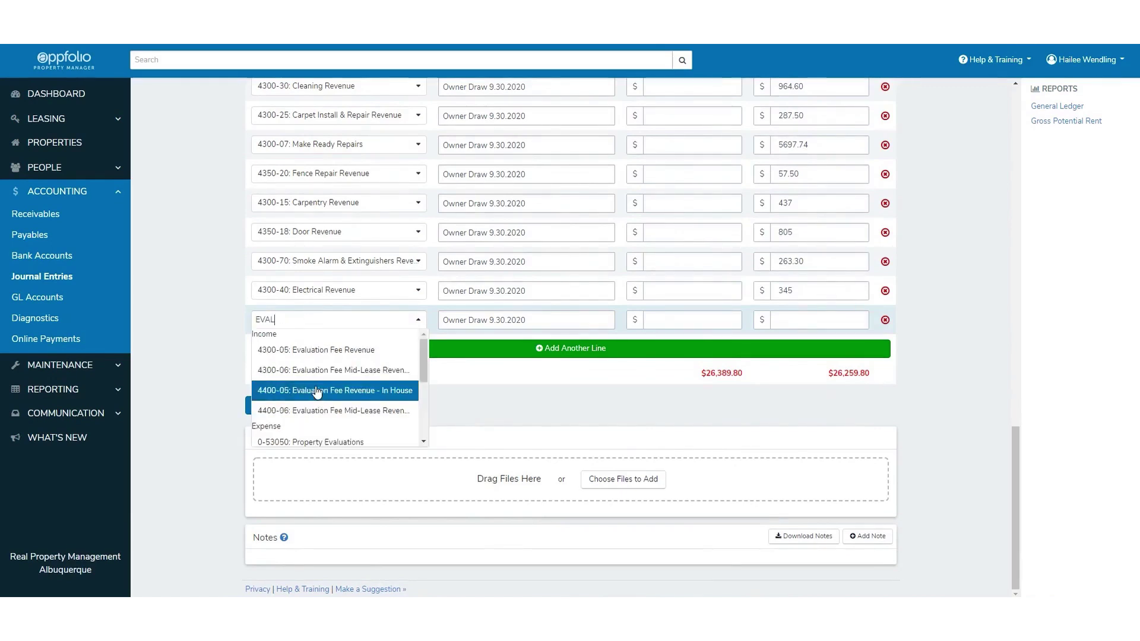
pyautogui.click(336, 351)
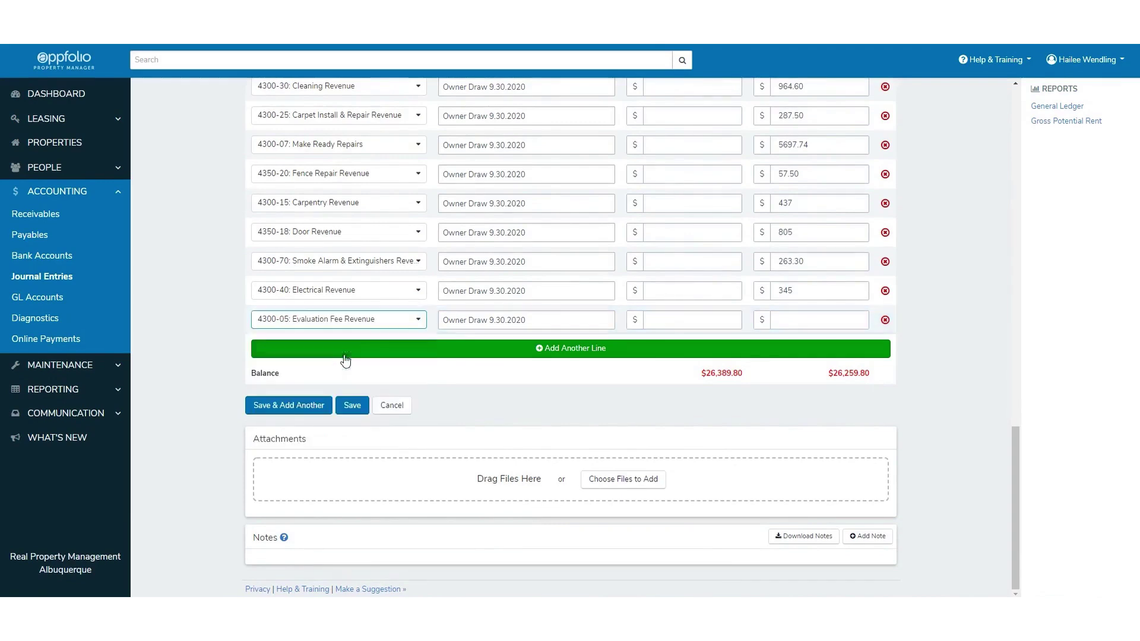
pyautogui.click(828, 325)
pyautogui.write('130')
pyautogui.click(923, 380)
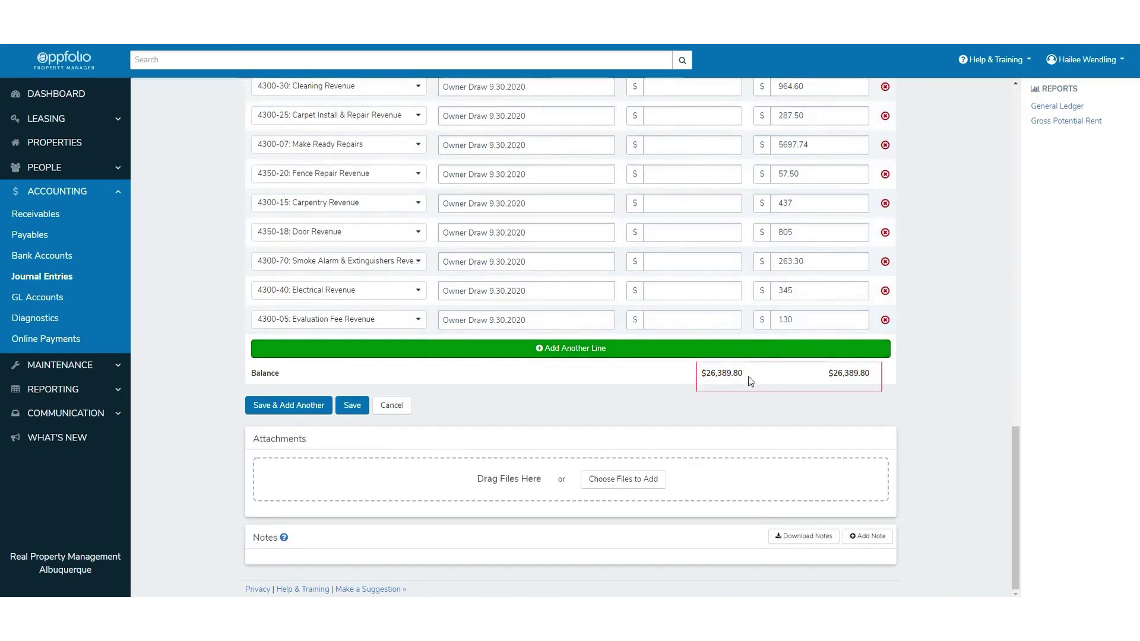
# Change the Evaluation Fee Revenue credit to 13 to test the balance check, and restore it to 130.
pyautogui.click(813, 322)
pyautogui.press('BackSpace')
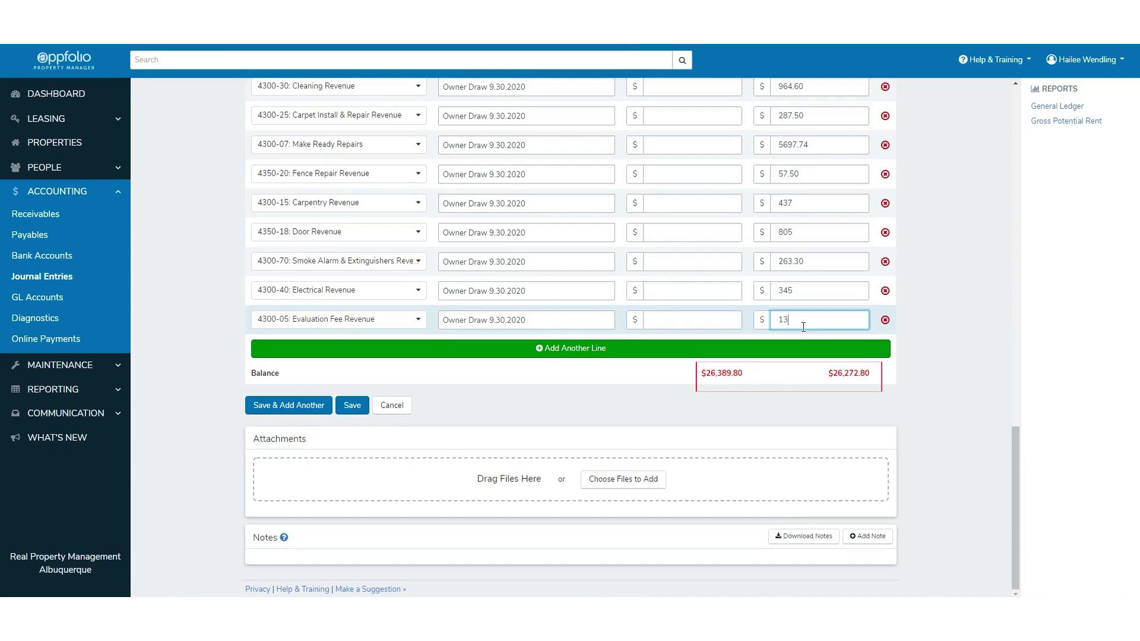
pyautogui.write('0')
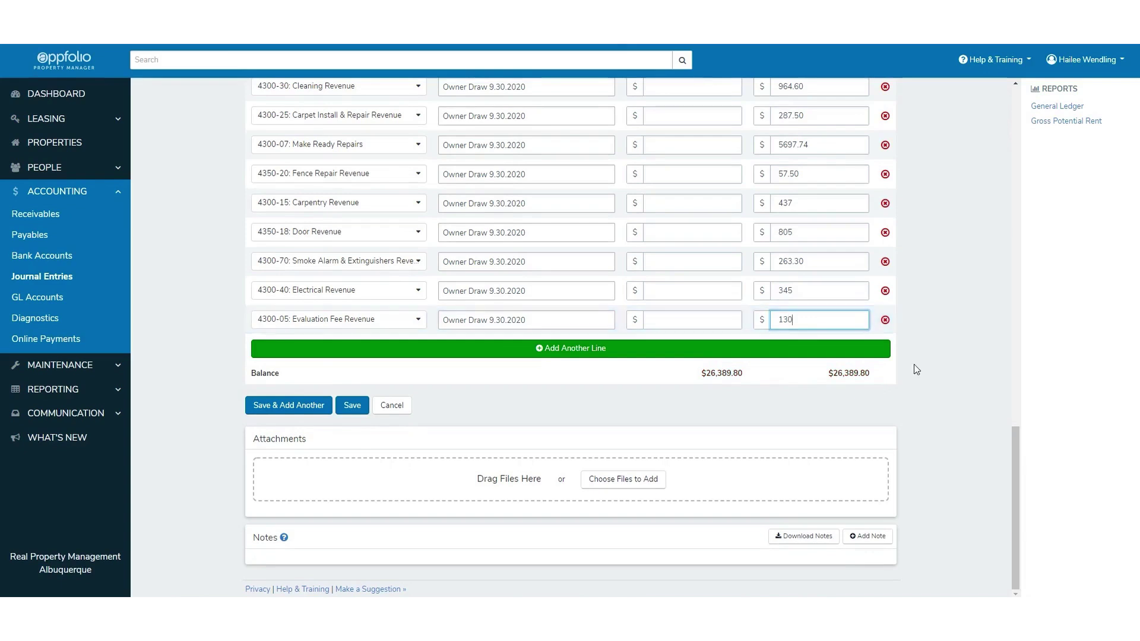
# Save the completed owner draw journal entry.
pyautogui.click(357, 406)
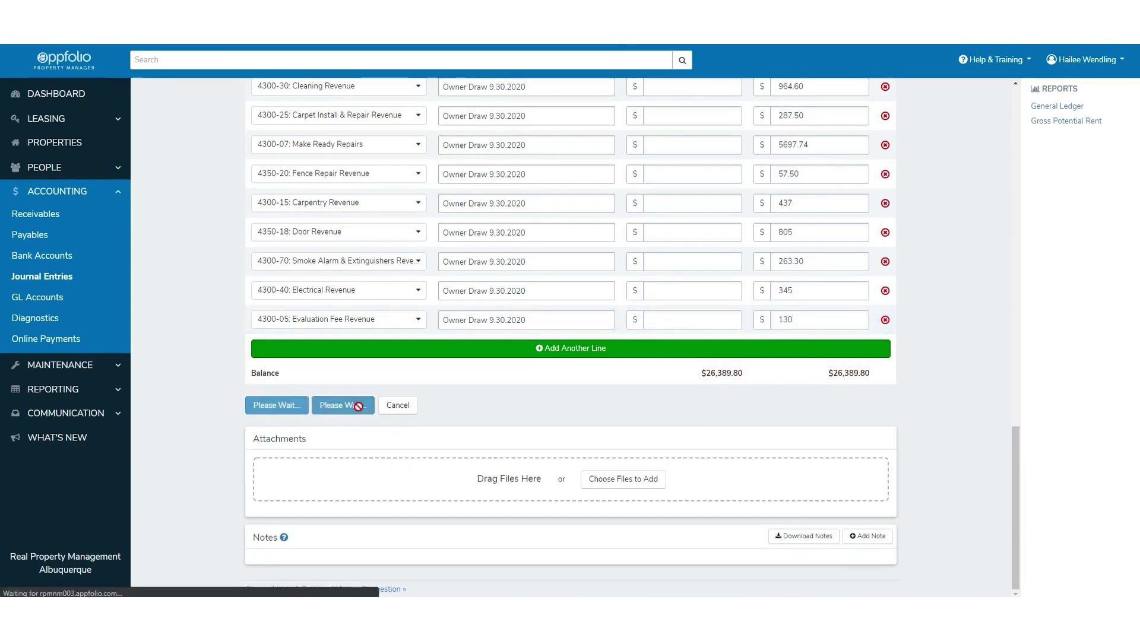
pyautogui.scroll(10, 968, 373)
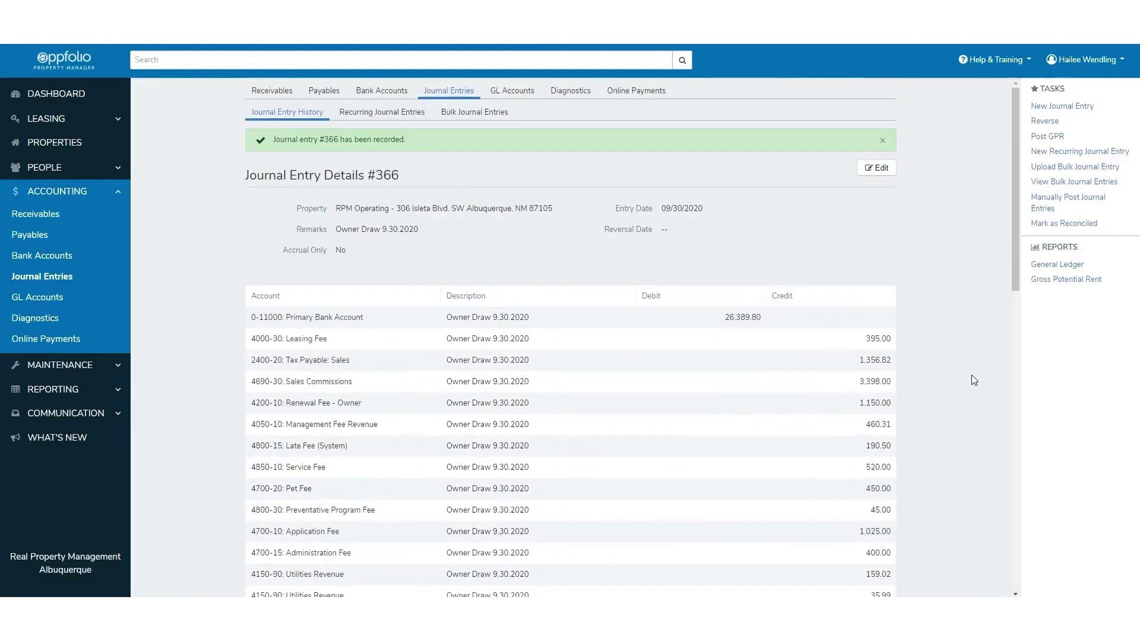
# Open the print preview for the saved journal entry's details page.
pyautogui.rightClick(813, 210)
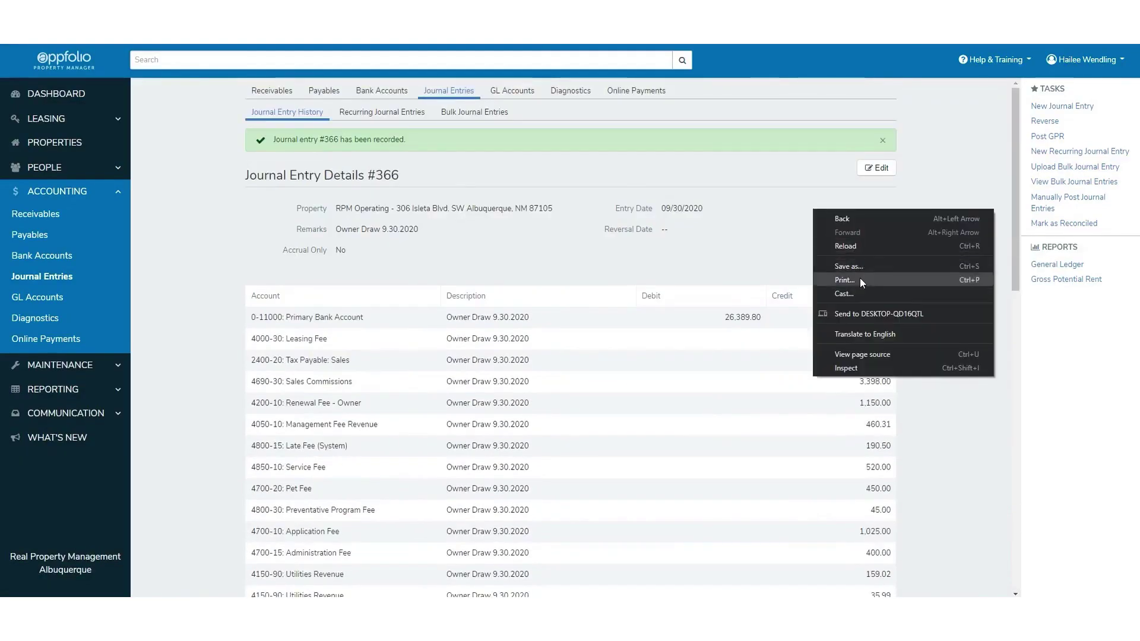
pyautogui.click(858, 277)
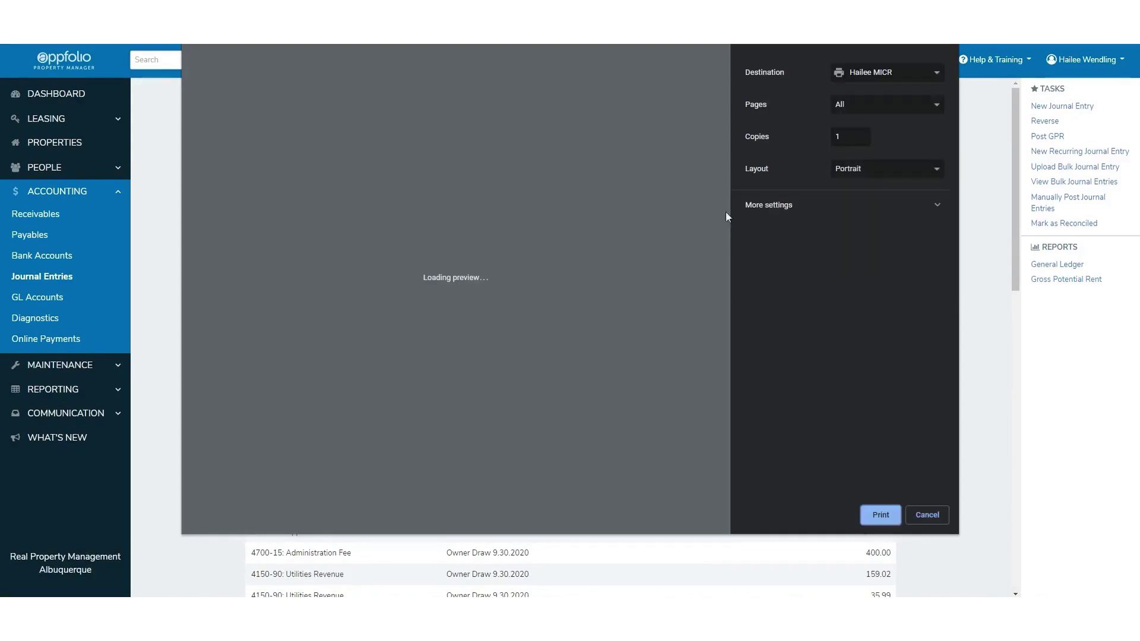